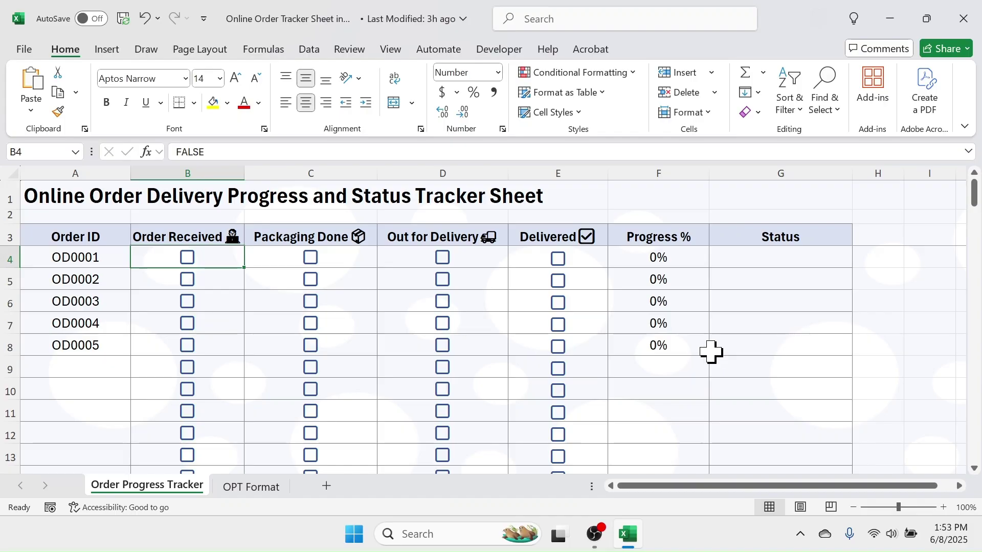
Examine the tracker's layout: the order IDs, the four stage checkbox columns, and the Progress % and Status columns.
click(878, 279)
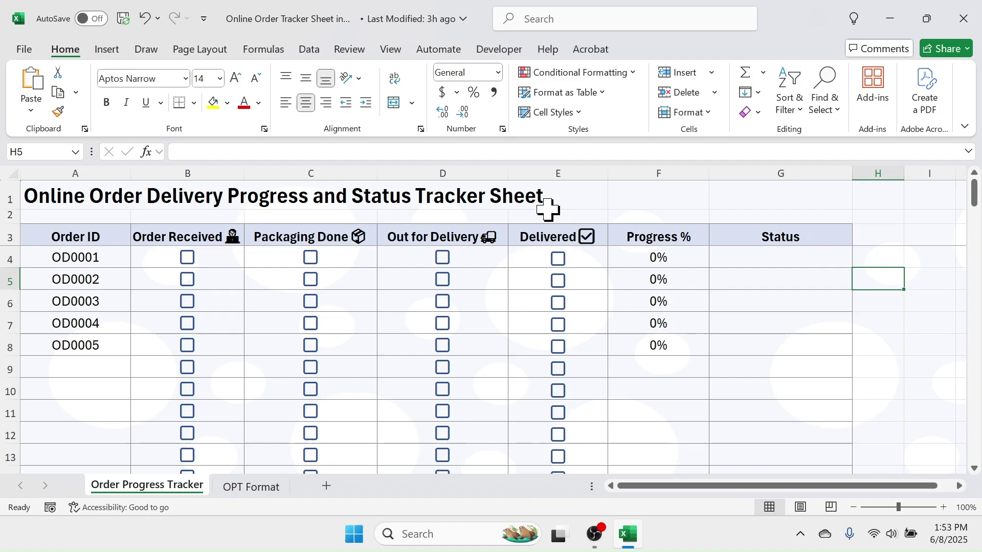
drag(88, 235, 508, 387)
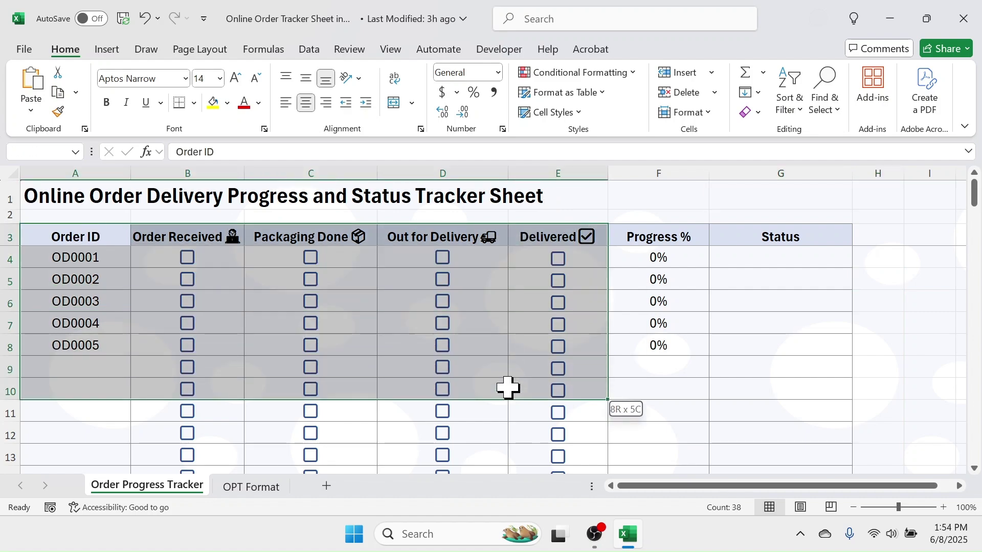
click(552, 196)
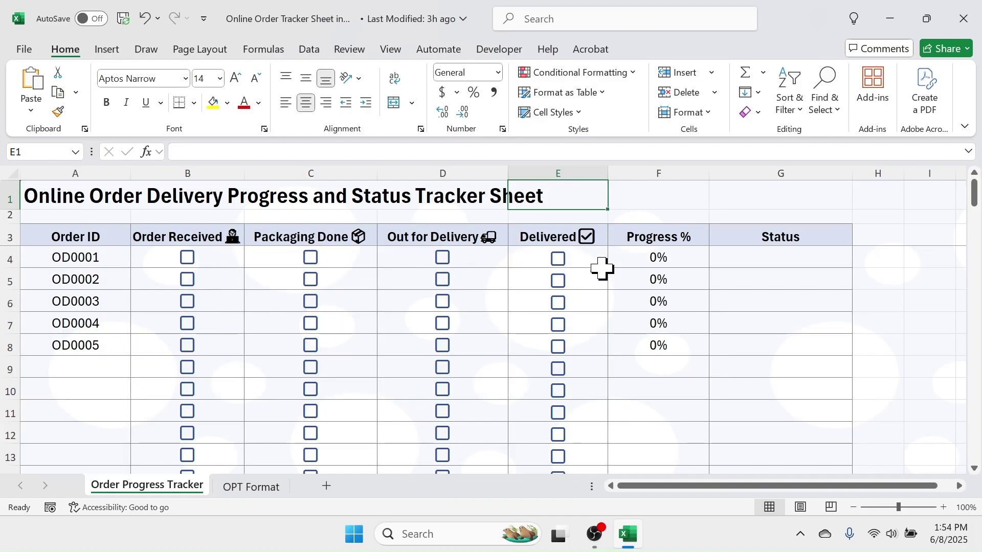
drag(664, 240, 647, 394)
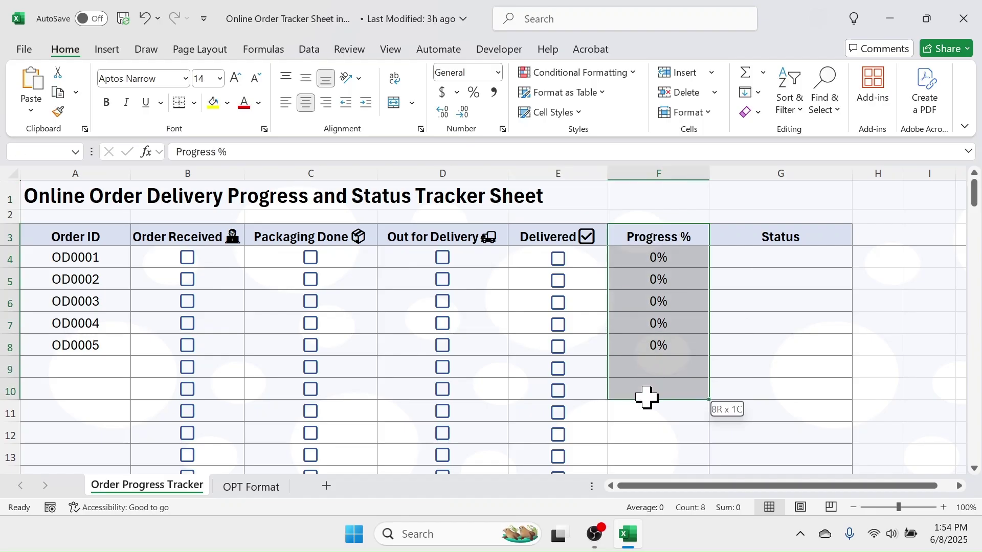
drag(811, 235, 783, 373)
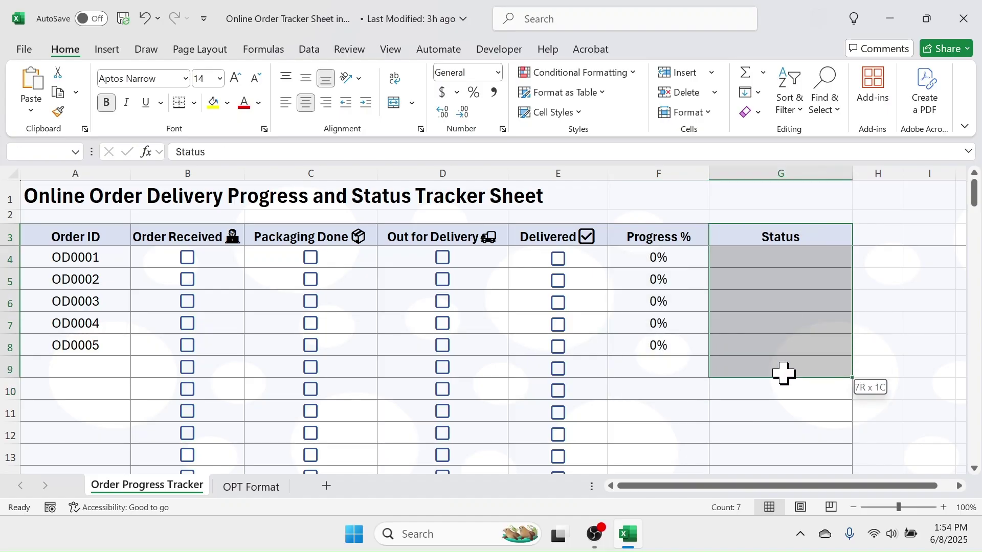
click(741, 197)
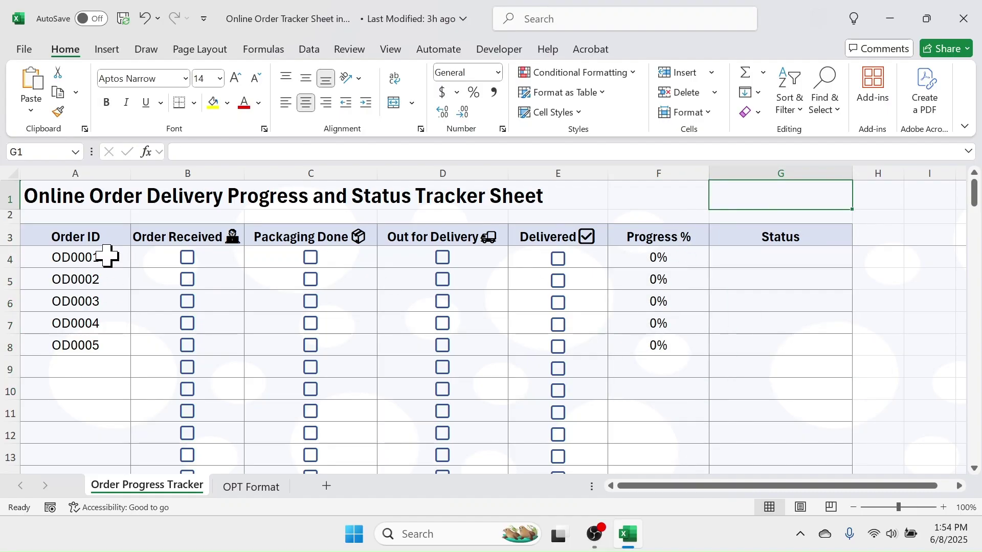
drag(112, 258, 105, 344)
click(91, 391)
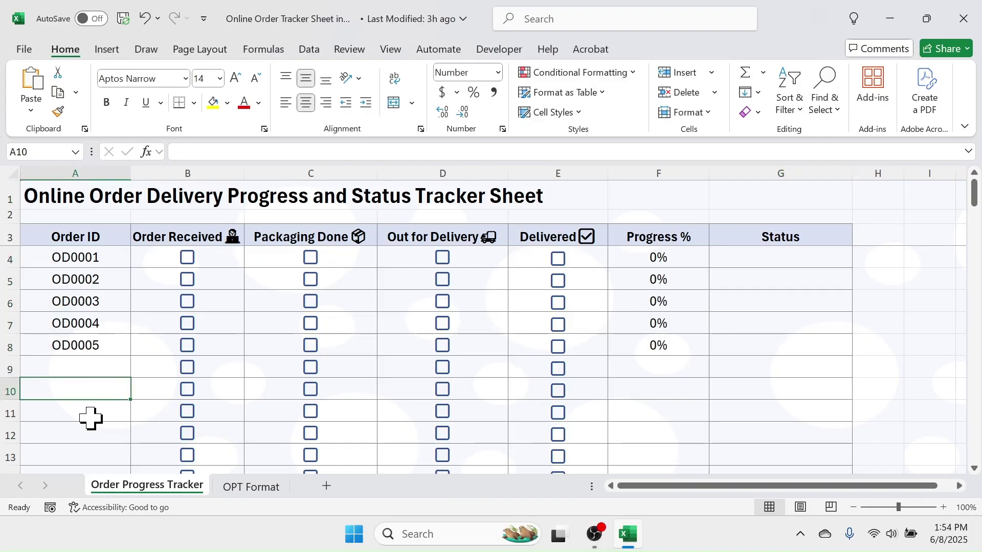
drag(105, 257, 88, 344)
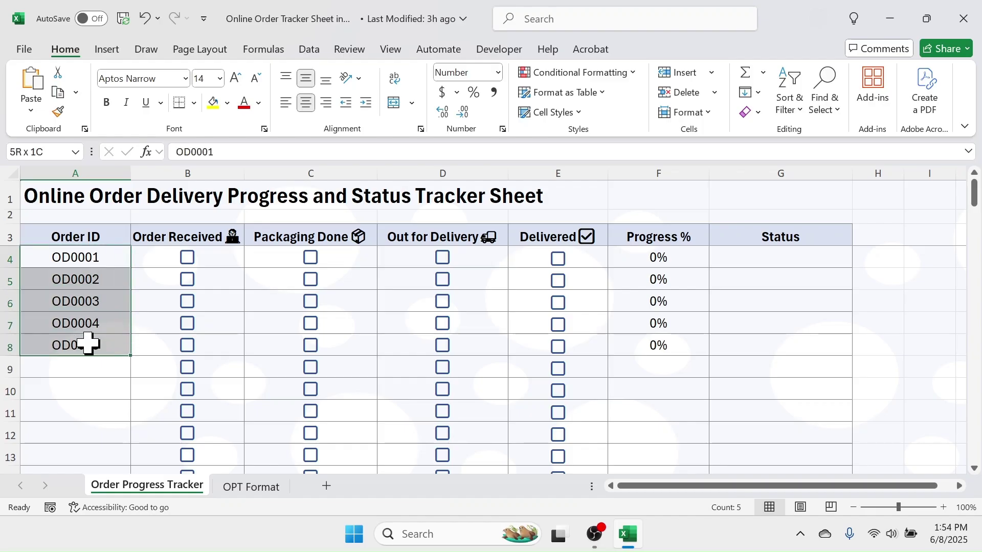
Mark Order Received as checked for all five listed orders.
click(188, 259)
click(187, 279)
click(188, 302)
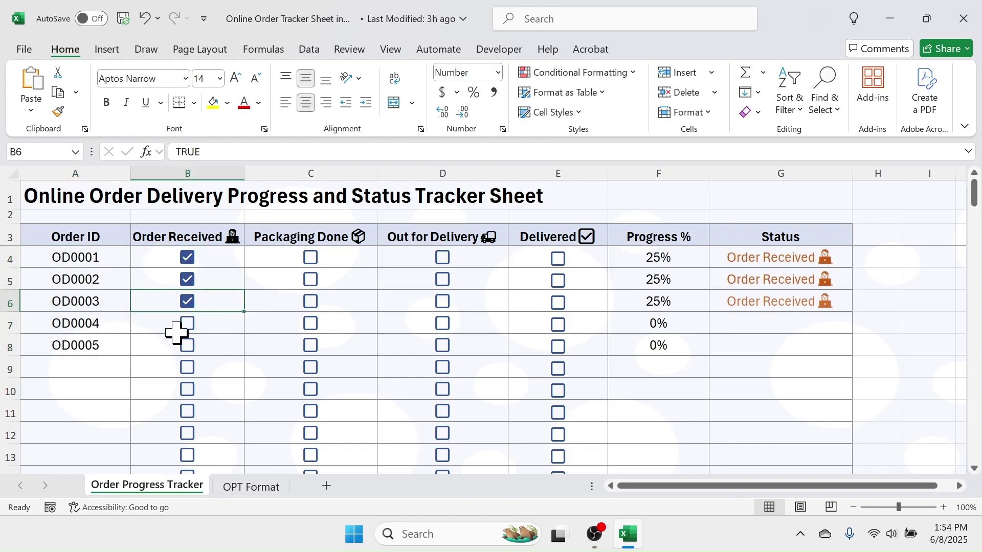
click(188, 324)
click(187, 346)
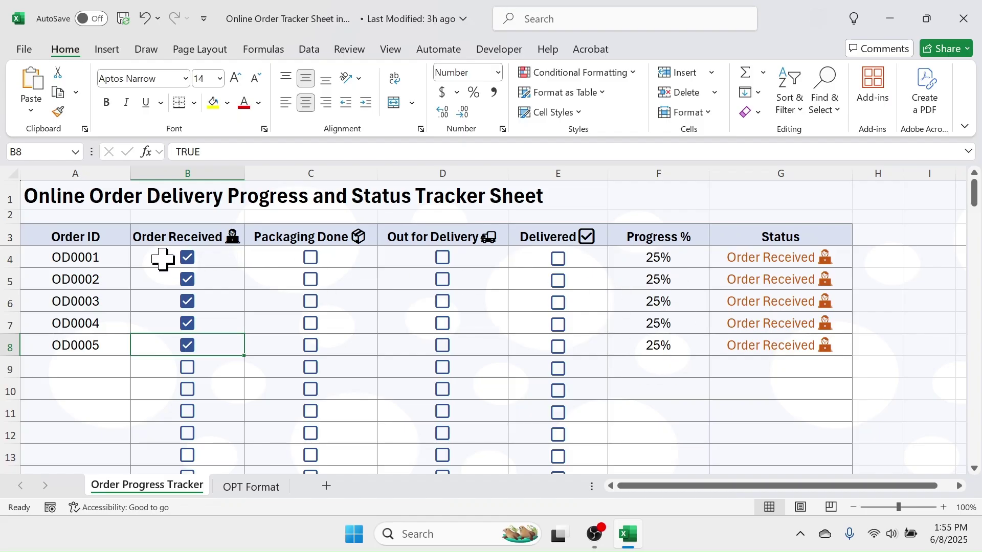
Check Packaging Done, Out for Delivery and Delivered for the first order in row 4.
click(312, 260)
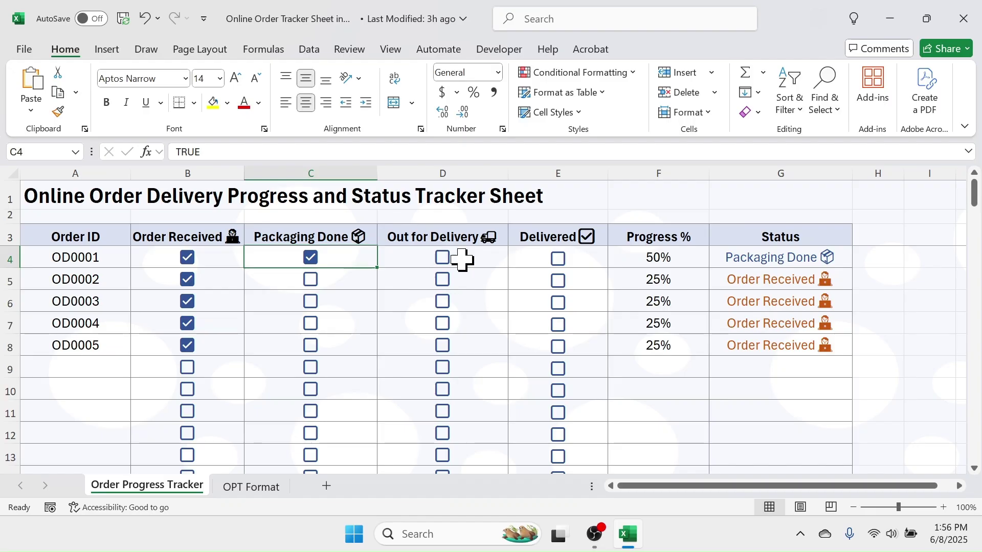
click(559, 262)
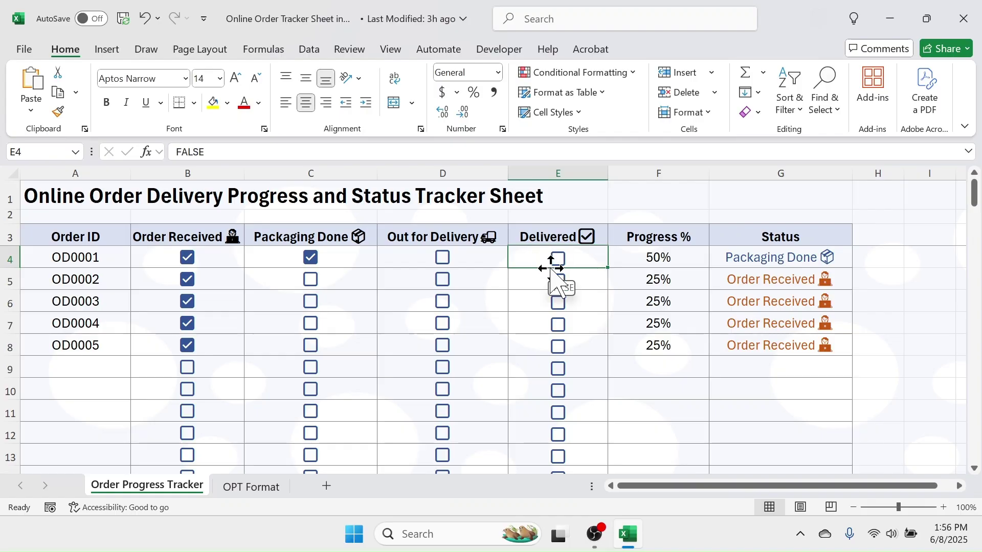
click(443, 258)
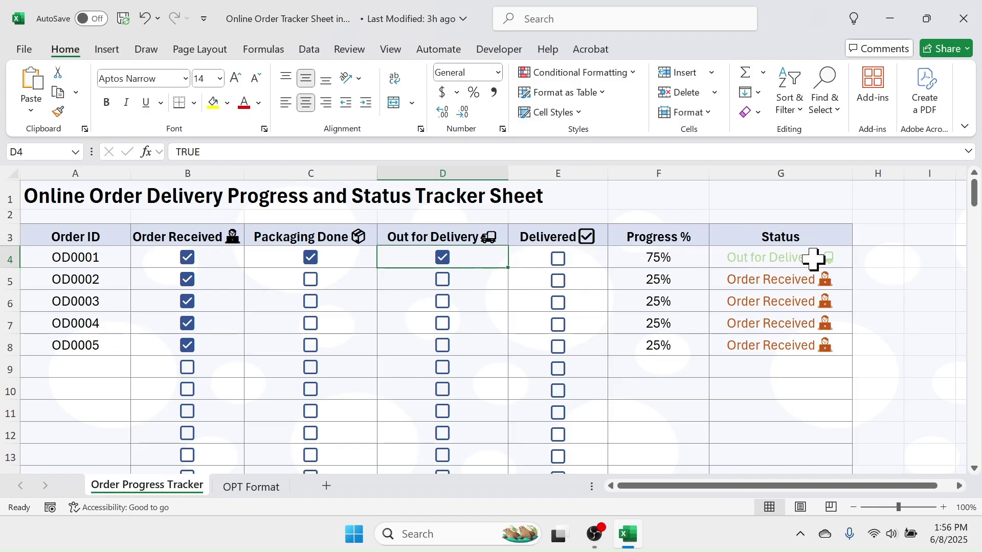
click(558, 259)
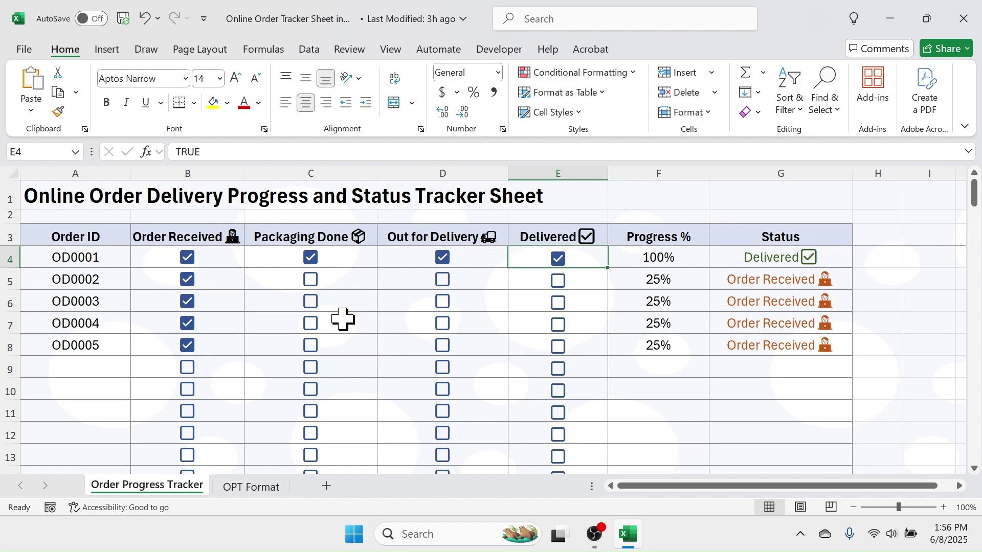
Enter the title "Online Order Delivery Progress and Status Tracking Sheet" in cell A1 of the OPT Format sheet.
click(238, 491)
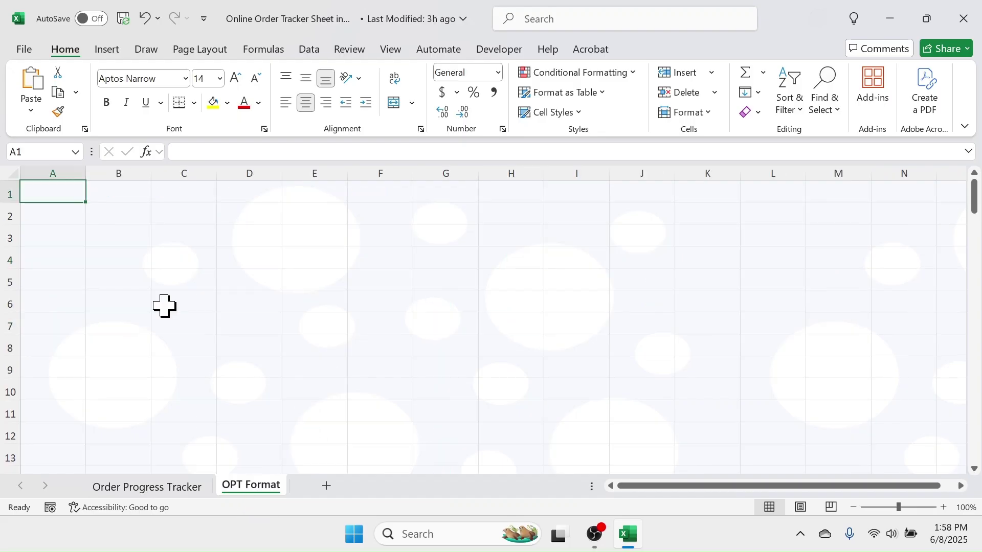
text(Online)
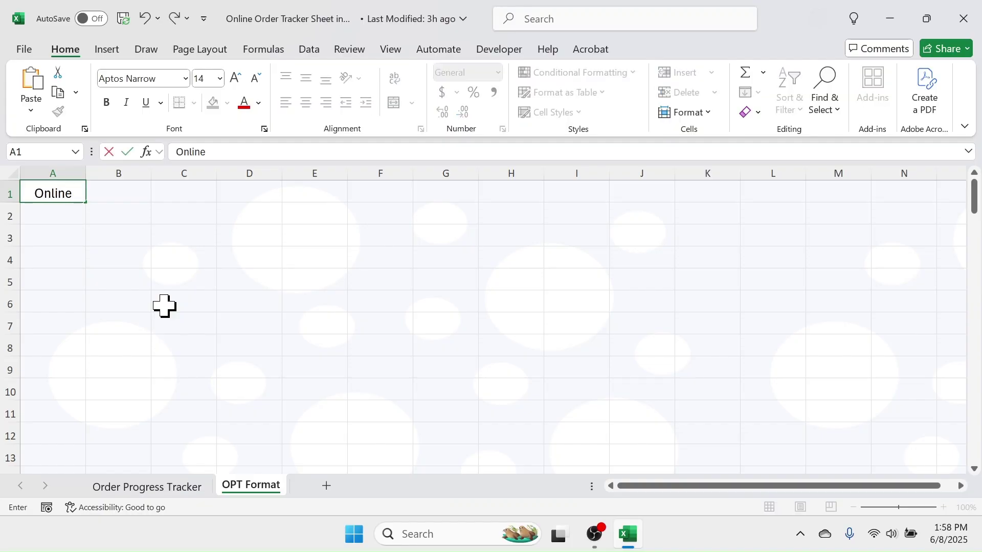
text( Order Delivery )
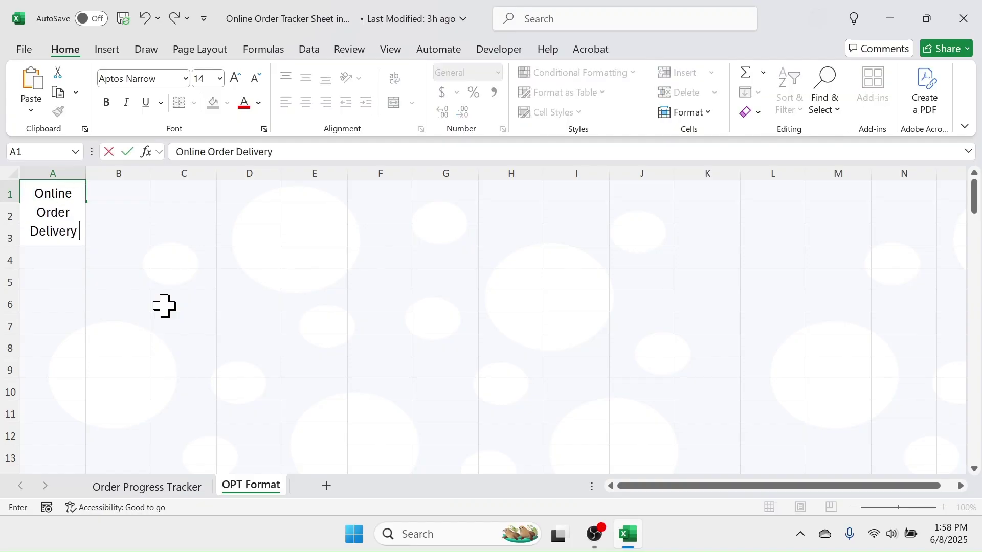
text(Progress and Status Tracking Sheet)
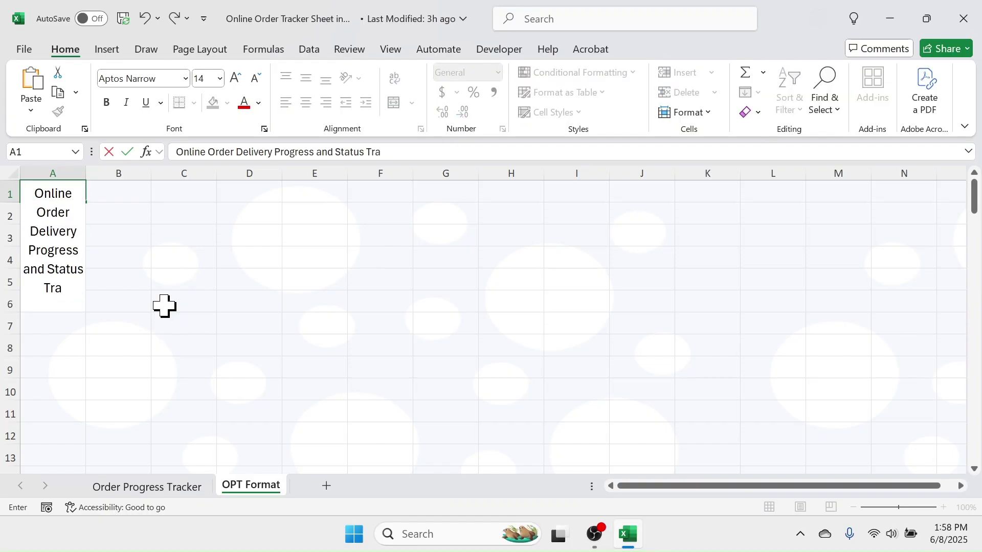
key(Return)
Format the title in A1 as left-aligned and bold with font size 20.
click(72, 197)
key(alt+h)
key(a)
key(l)
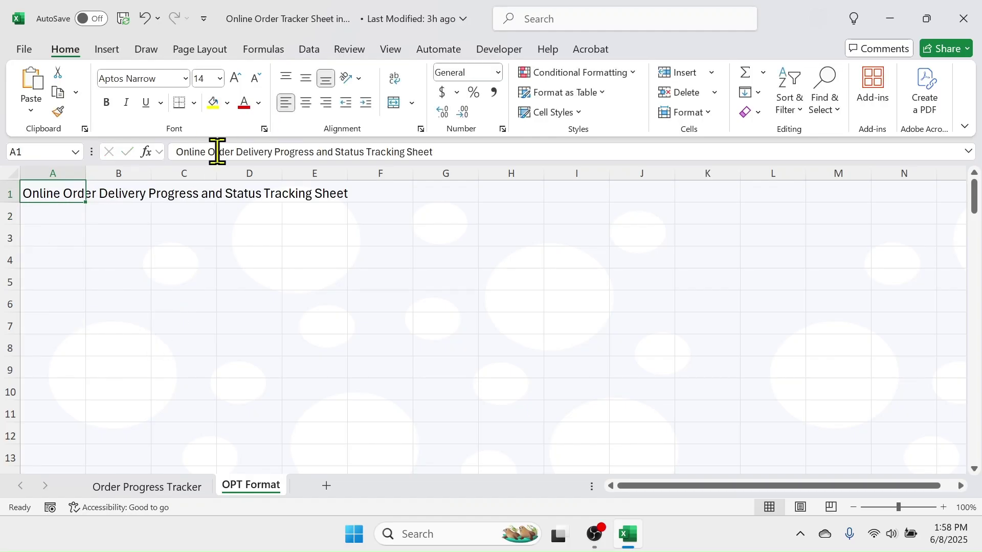
key(ctrl+b)
click(235, 77)
click(235, 77)
click(235, 78)
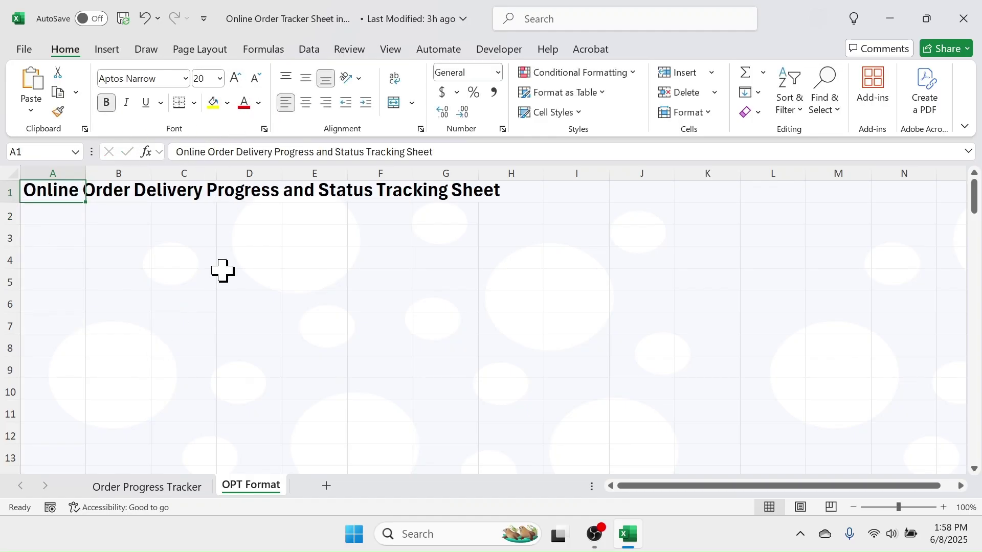
Enter the headers "Order ID" in A3 and "Order Received" in B3.
click(69, 243)
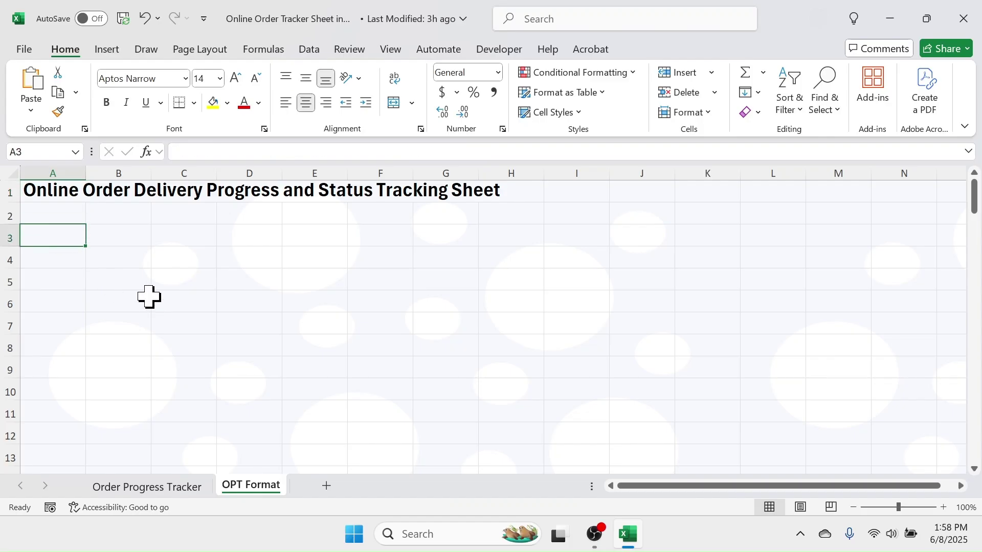
text(Order ID)
key(Tab)
text(Order )
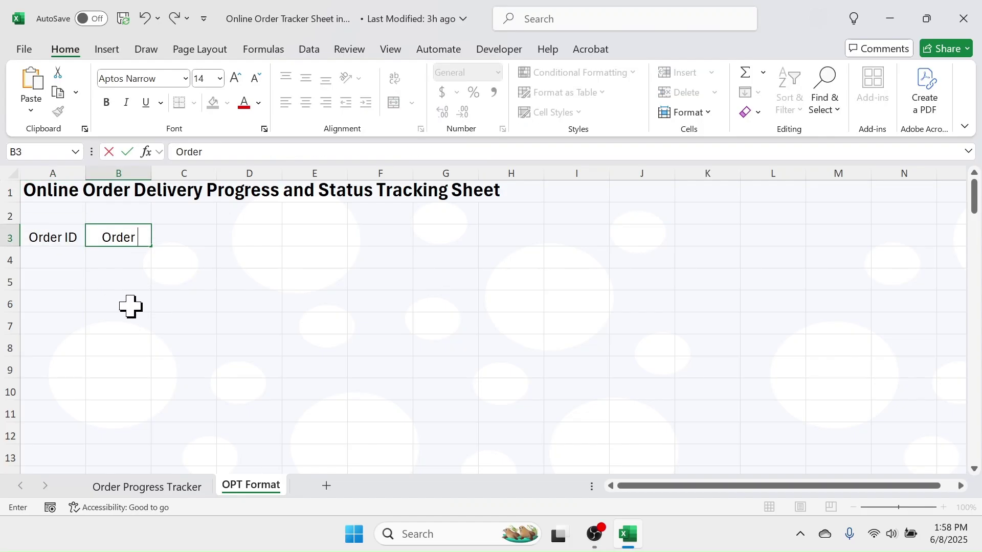
text(Received)
key(Down)
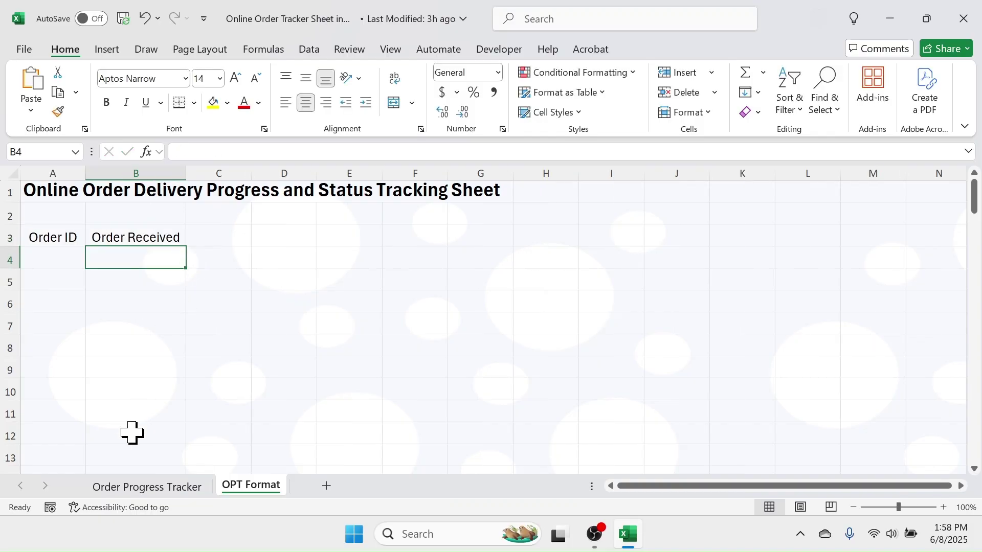
Check the header icons on the Order Progress Tracker sheet and append the person-with-laptop emoji to the Order Received header in B3 of OPT Format.
click(139, 488)
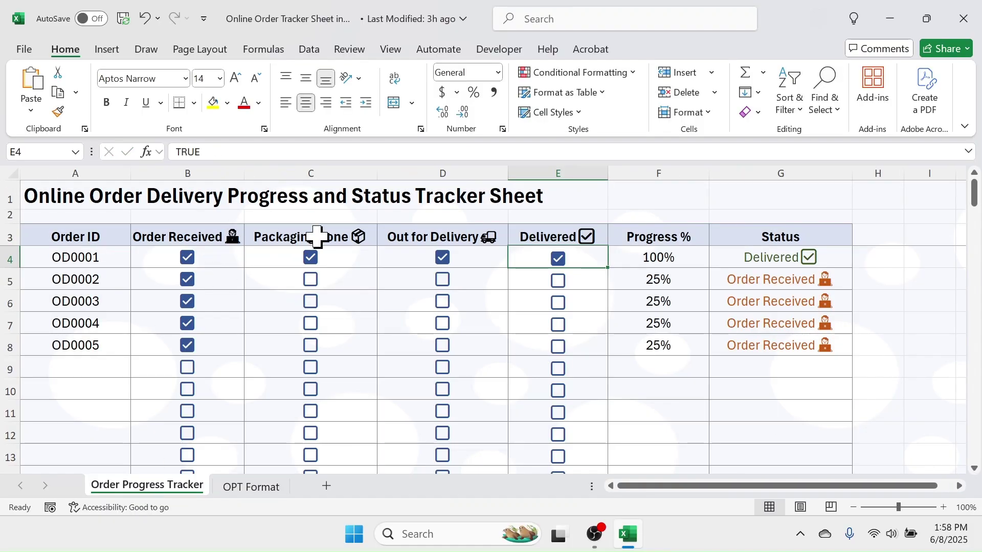
click(263, 490)
double_click(178, 237)
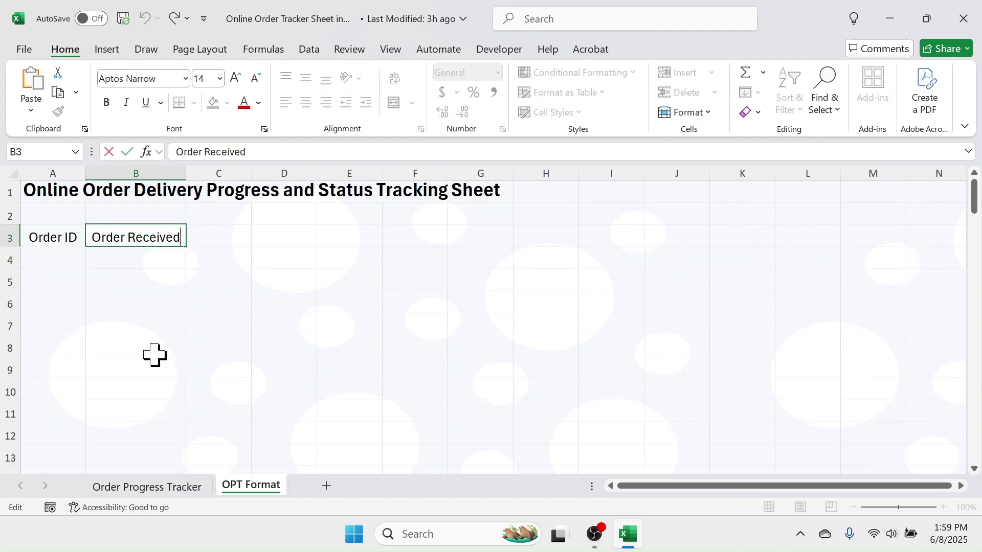
key(super+period)
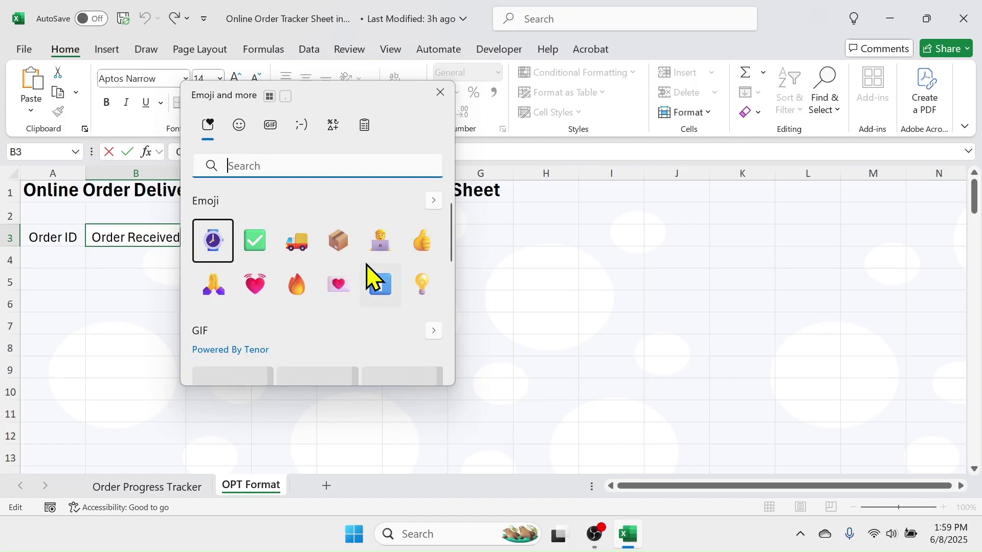
click(380, 243)
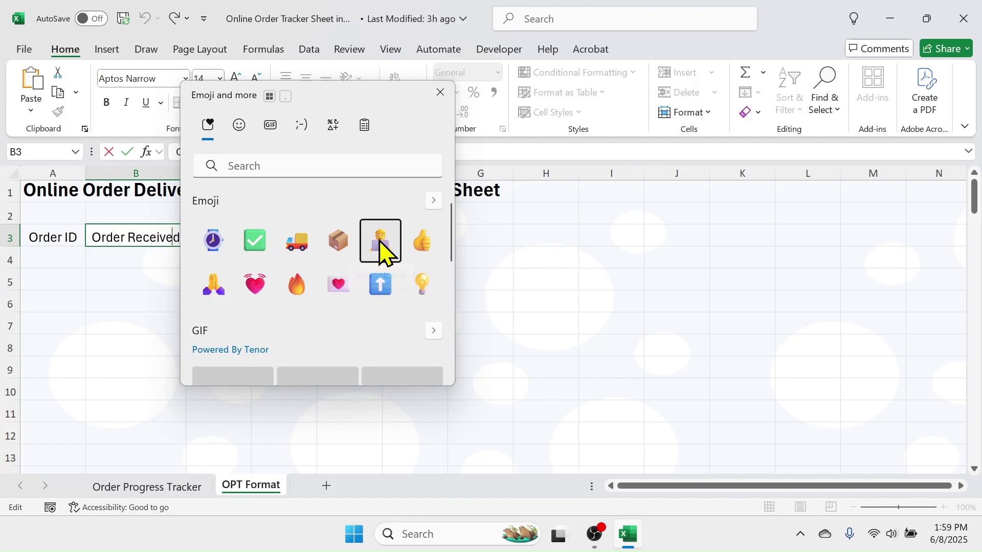
drag(340, 99, 526, 126)
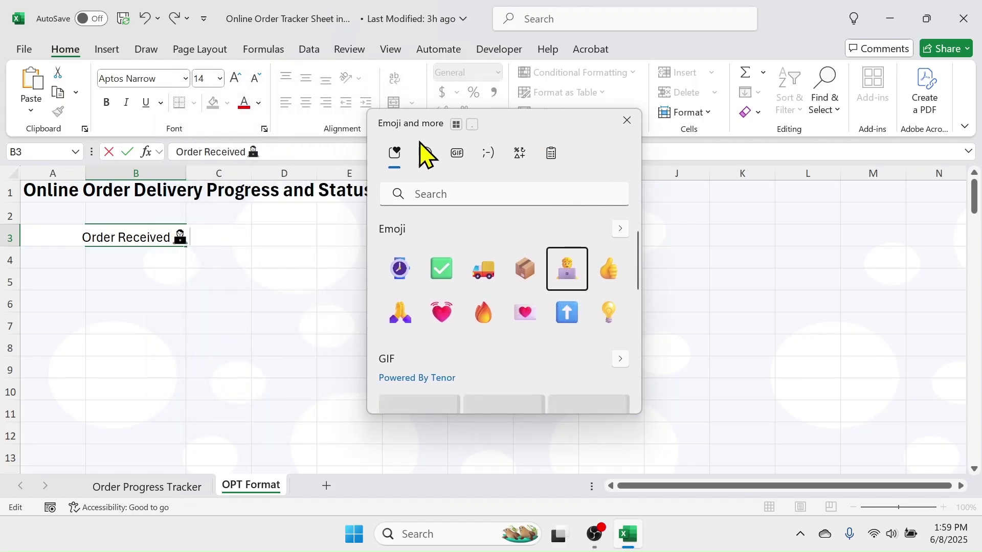
click(628, 121)
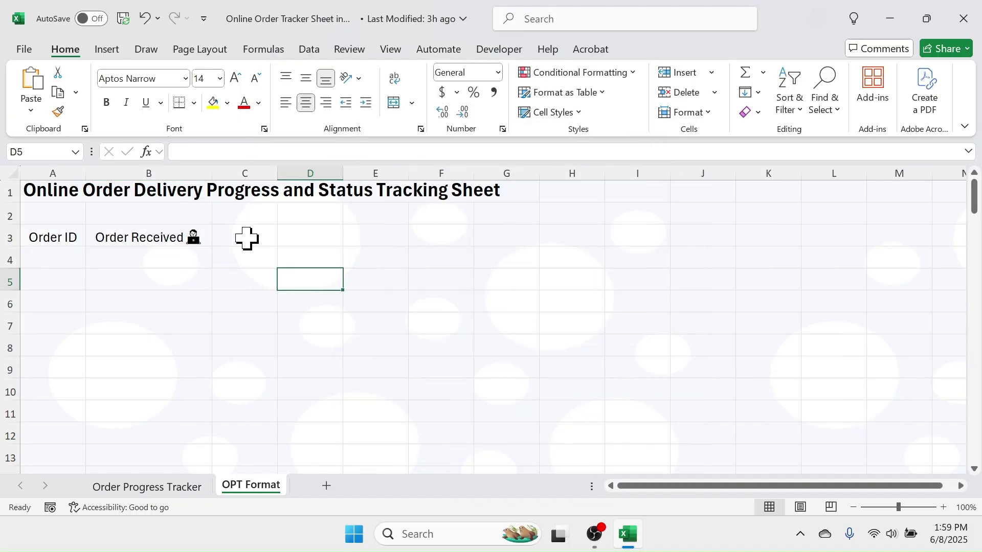
Enter the header "Packaging Done" followed by the package emoji in cell C3.
click(246, 236)
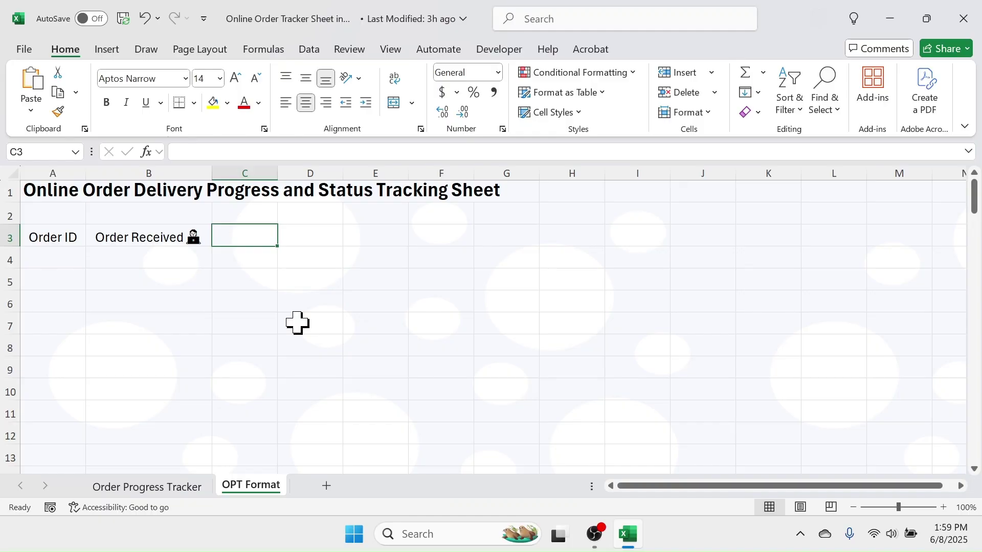
text(Packaging Done)
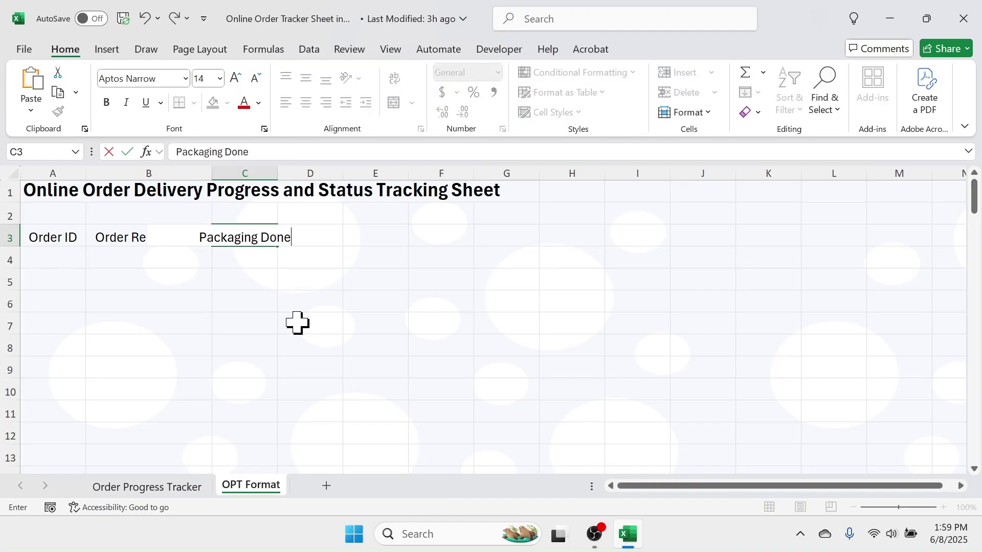
key(super+period)
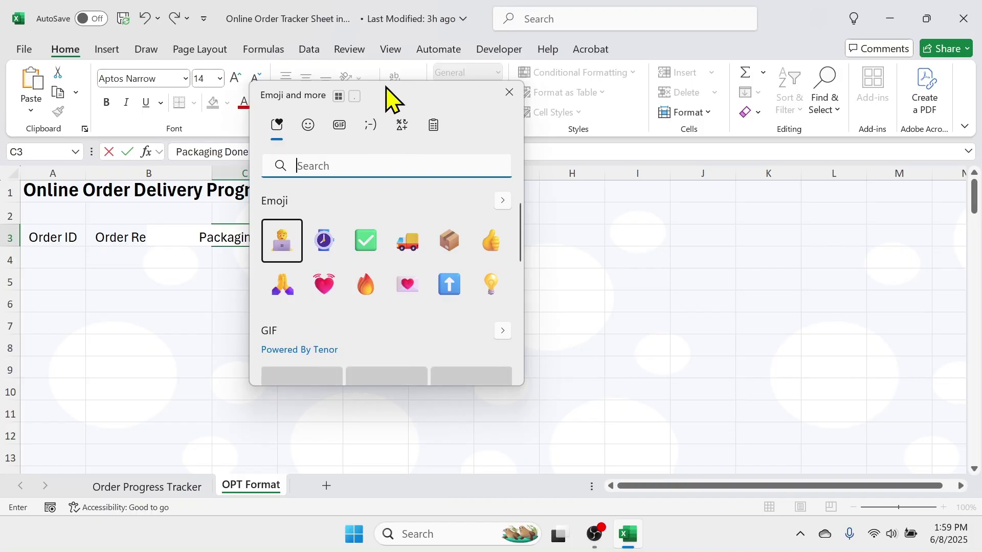
drag(390, 97, 504, 110)
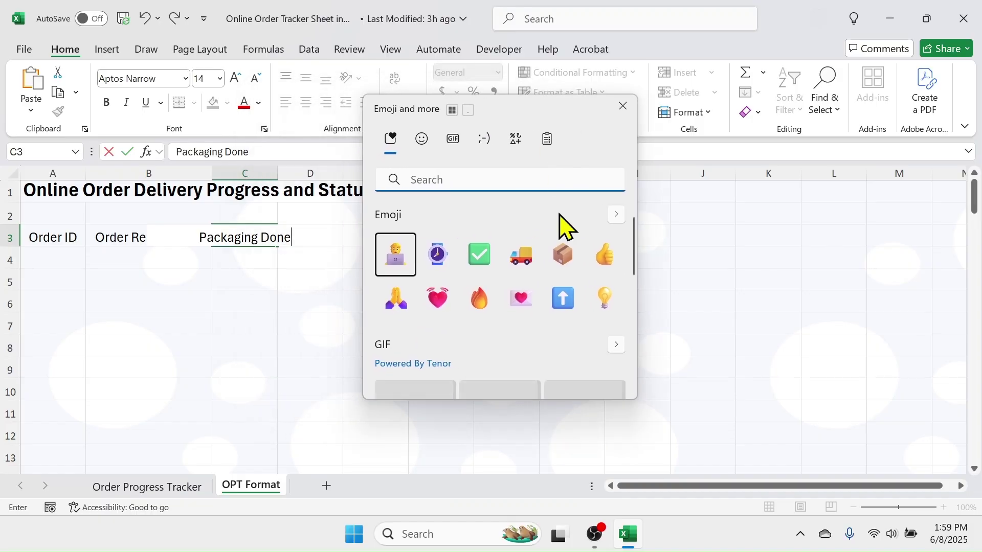
click(565, 258)
click(623, 106)
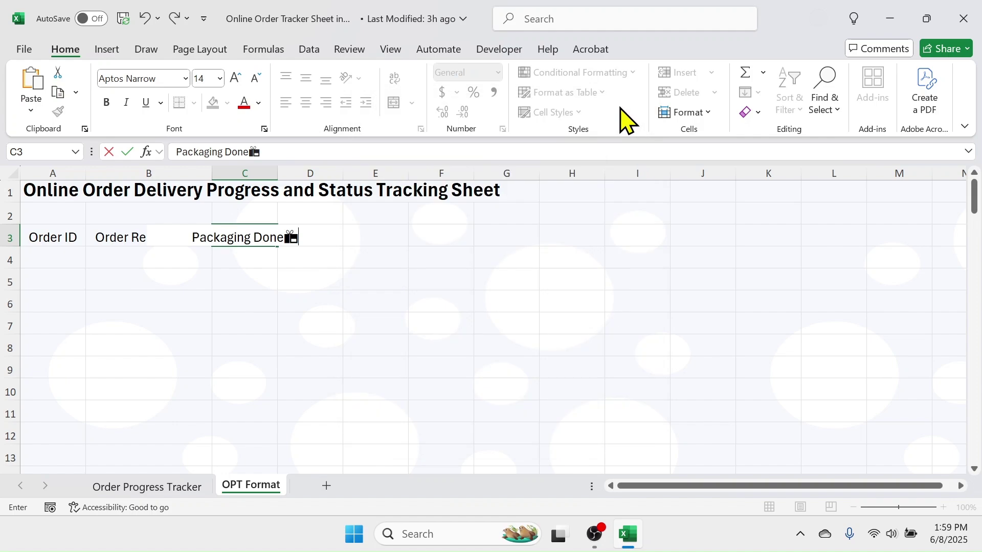
click(333, 302)
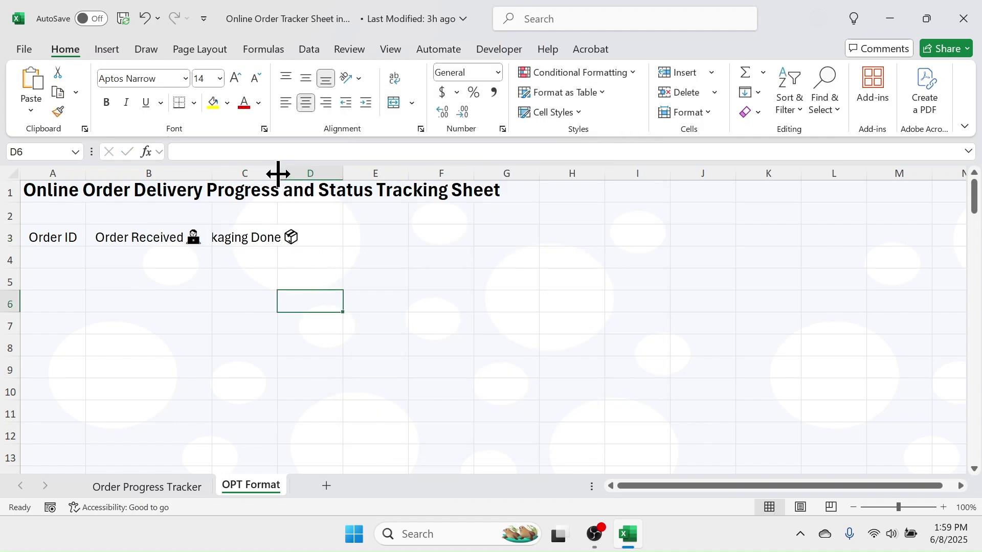
Fit column C to its header, enter "Out for Delivery" with the delivery truck emoji in D3, and widen column D to fit.
double_click(277, 173)
click(366, 236)
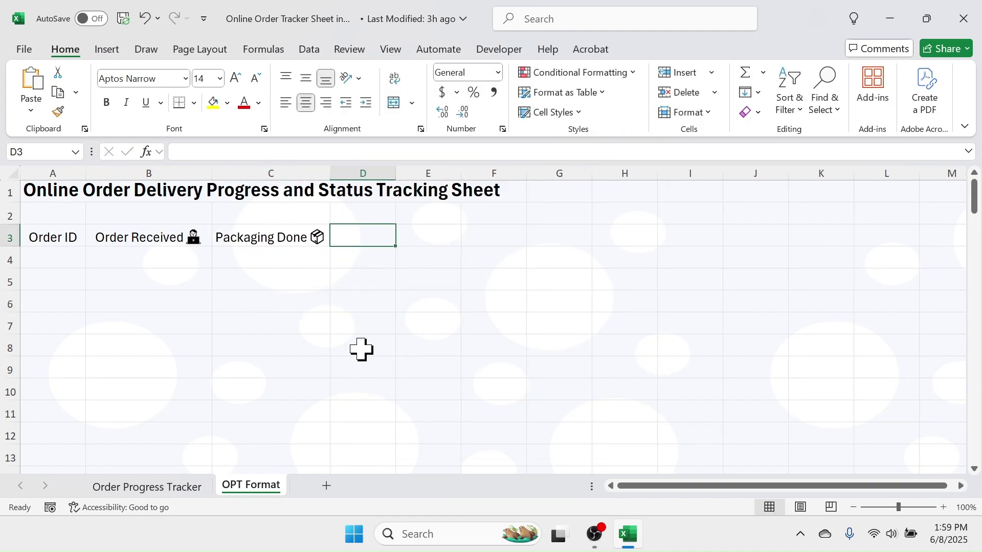
text(Out for Delivery)
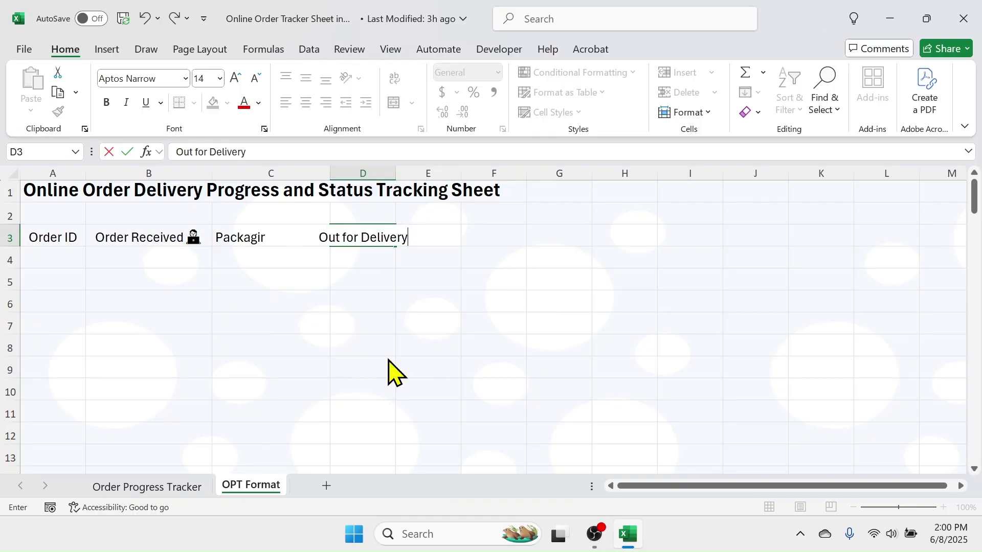
key(super+period)
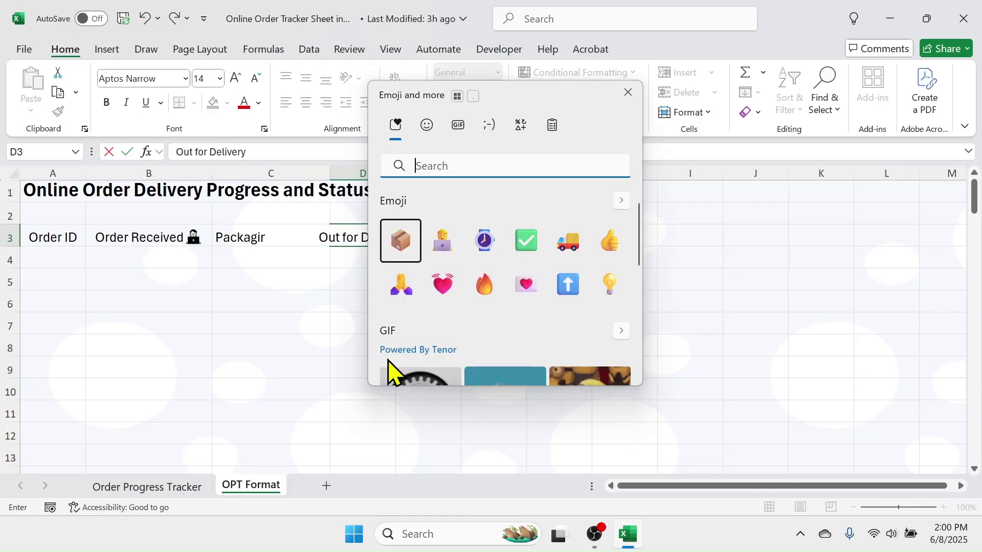
click(569, 240)
click(628, 92)
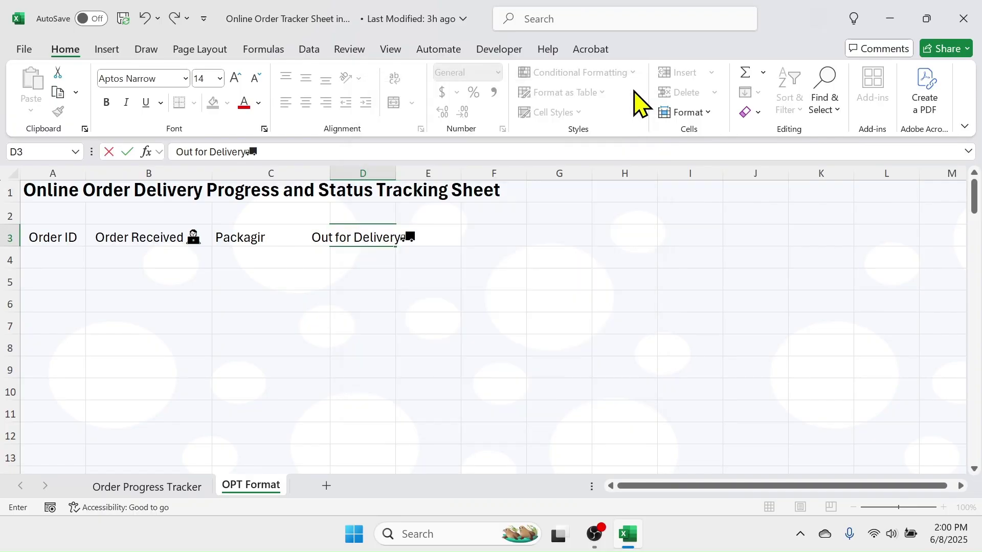
click(449, 299)
click(438, 239)
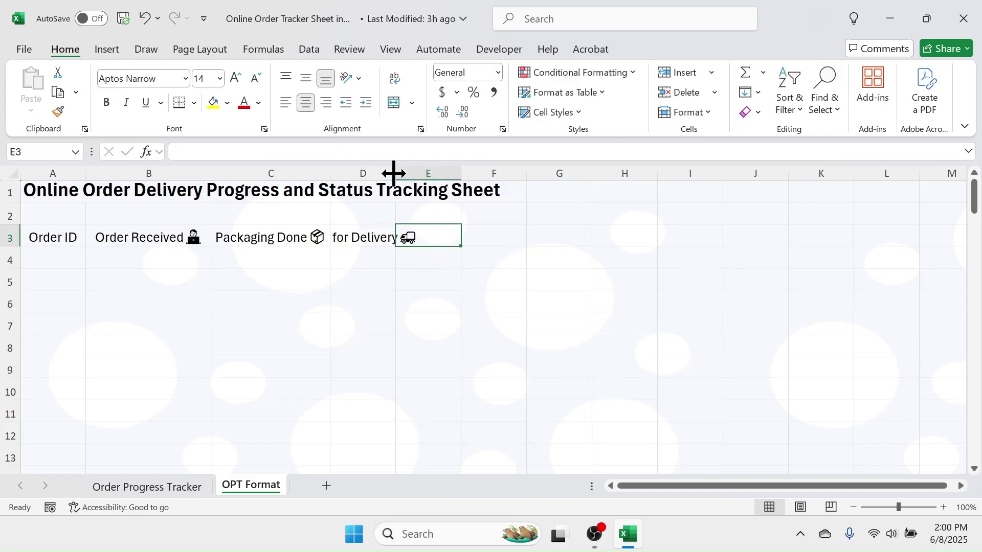
drag(395, 173, 446, 179)
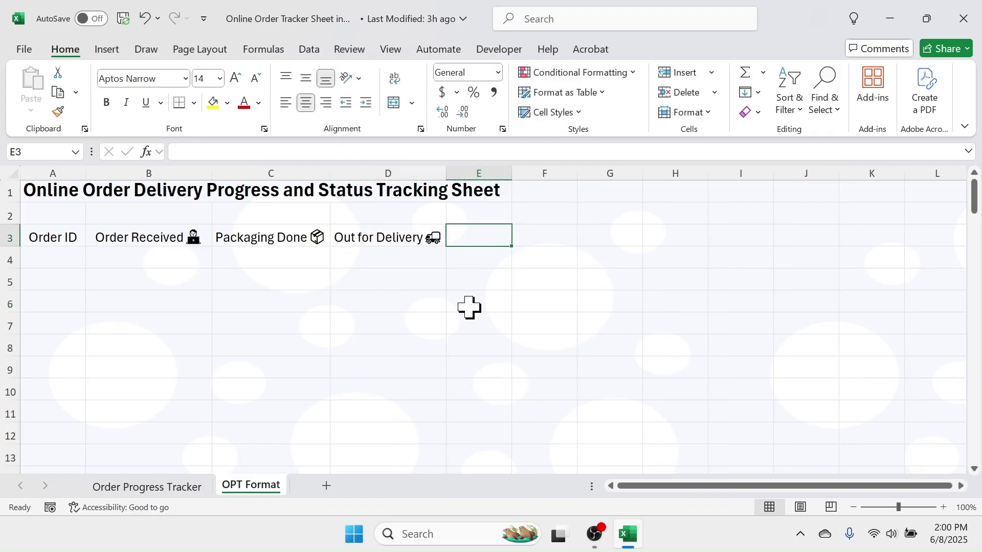
Enter the header "Delivered" followed by the green check mark emoji in E3 and widen column E.
text(Delivered)
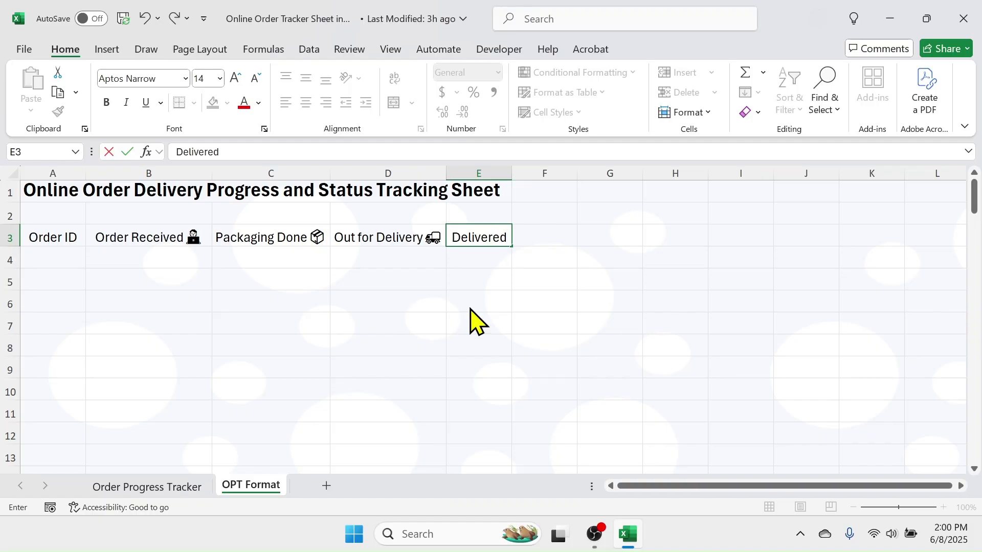
key(super+period)
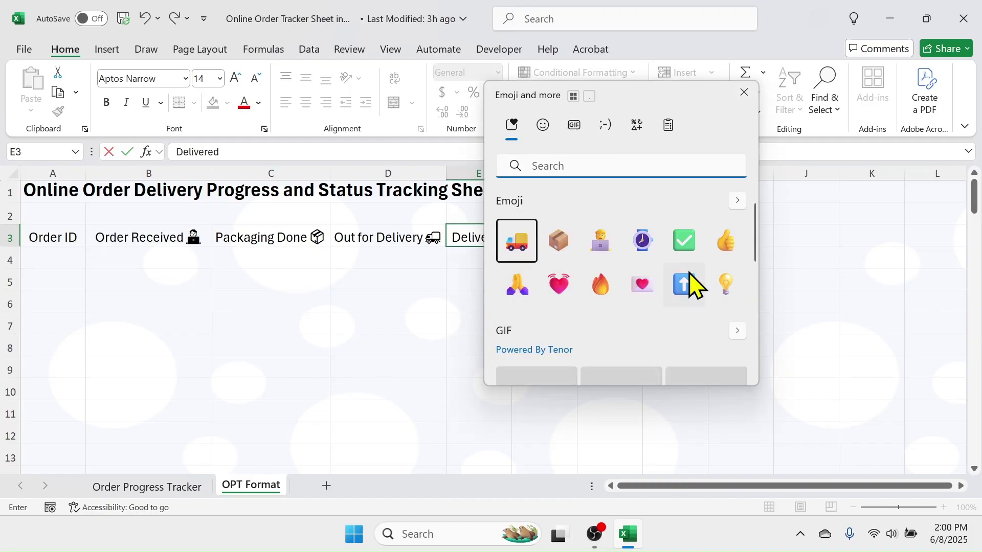
click(685, 244)
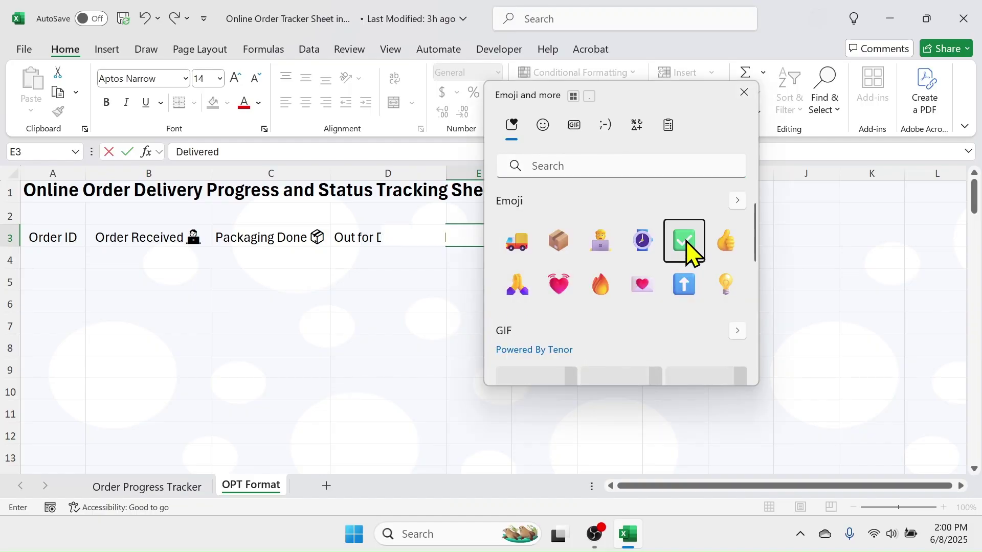
click(744, 93)
click(544, 279)
drag(513, 173, 555, 182)
Enter the headers "Progress %" in F3 and "Status" in G3, widening column F slightly.
click(588, 237)
text(Pro)
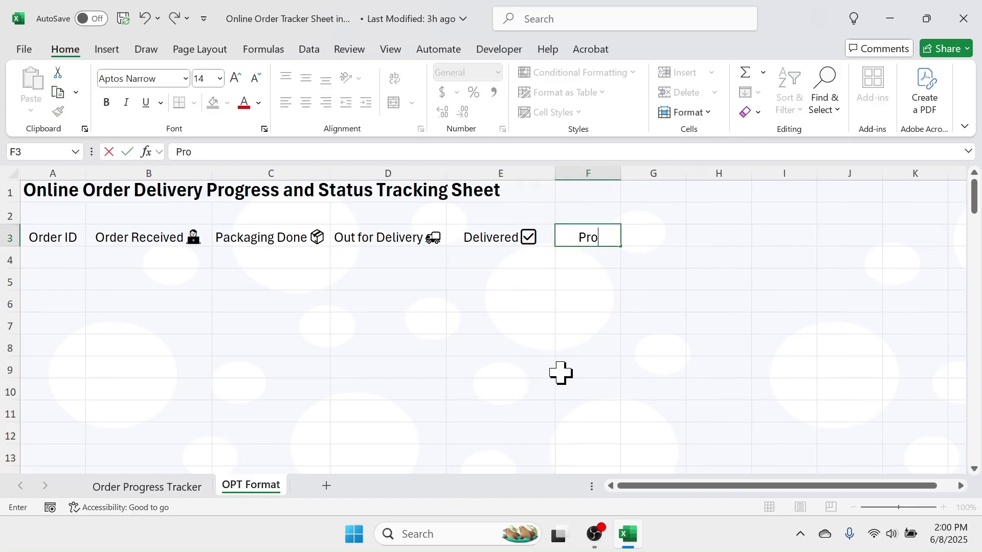
text(gress %)
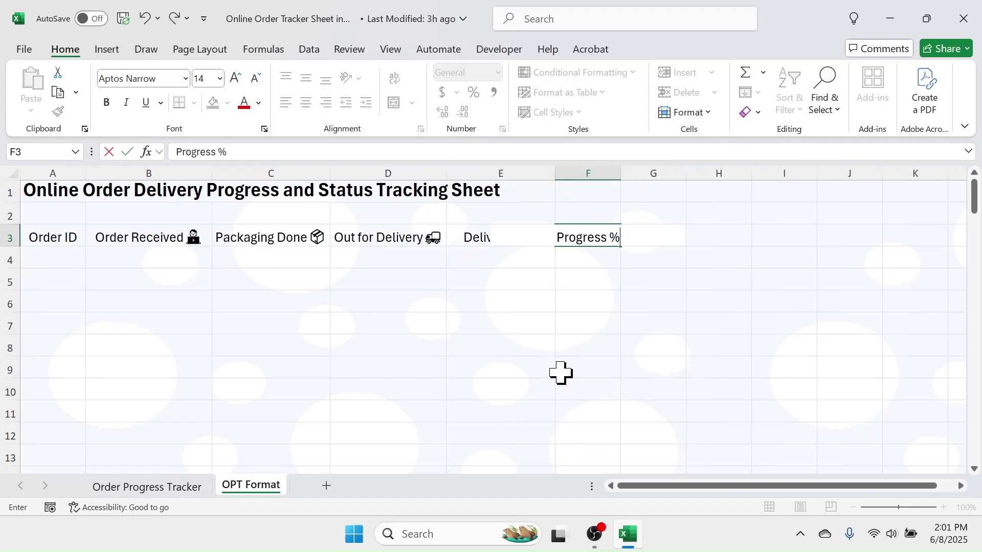
key(Tab)
drag(620, 173, 637, 173)
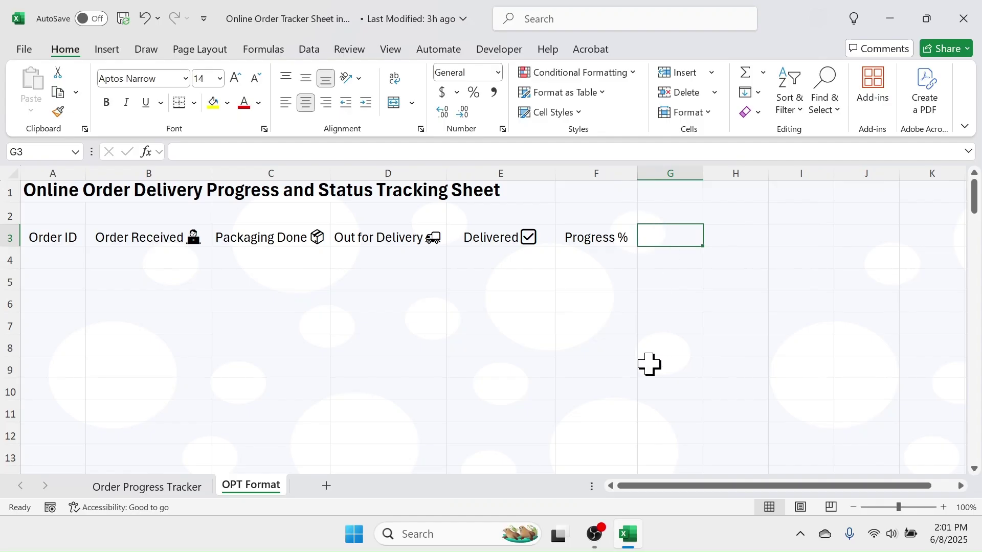
text(Status)
Make the header row A3:G3 bold and widen the Status column G to more than double its width.
drag(51, 237, 670, 237)
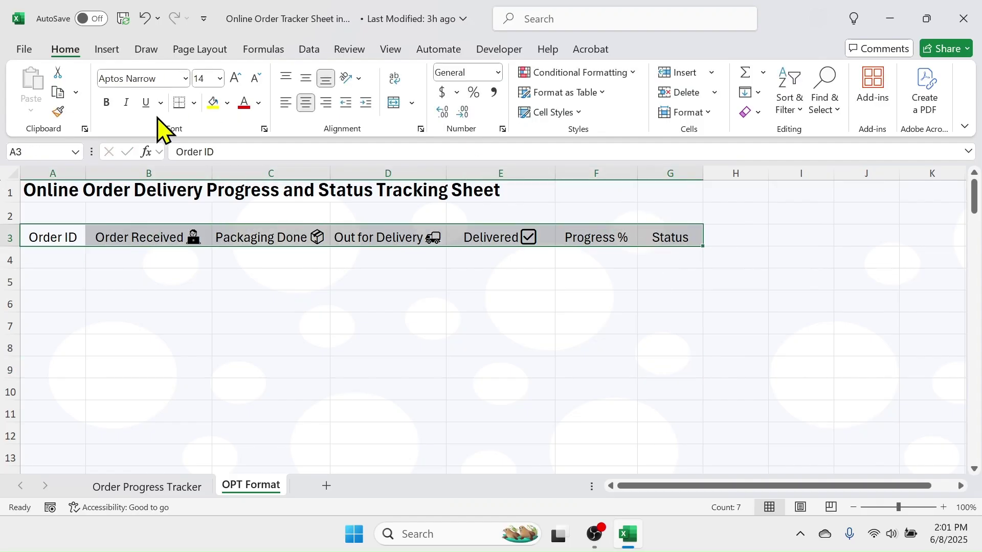
click(106, 103)
click(500, 366)
drag(703, 173, 787, 182)
Apply dark gray borders to all cells in the range A3:H100.
drag(44, 241, 793, 430)
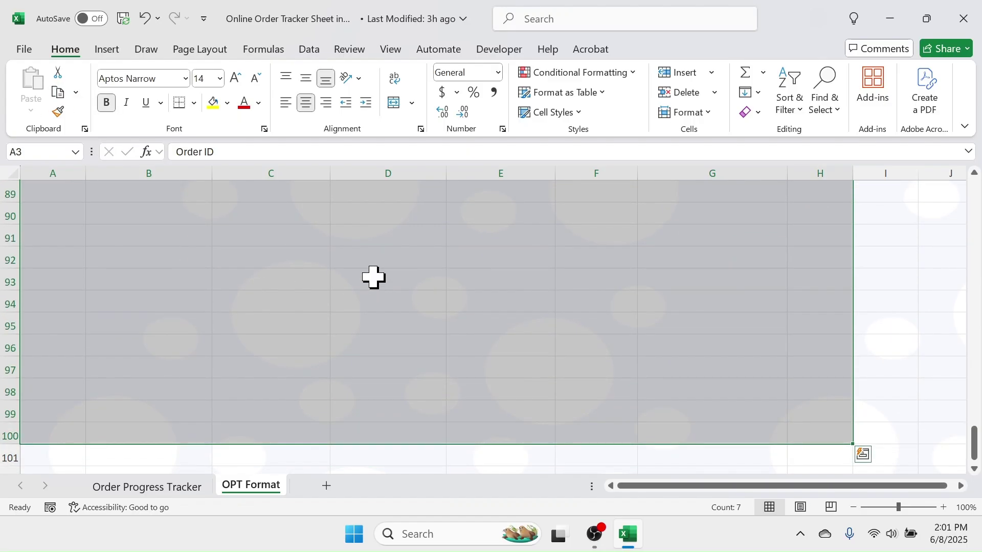
scroll(362, 290, up, 20)
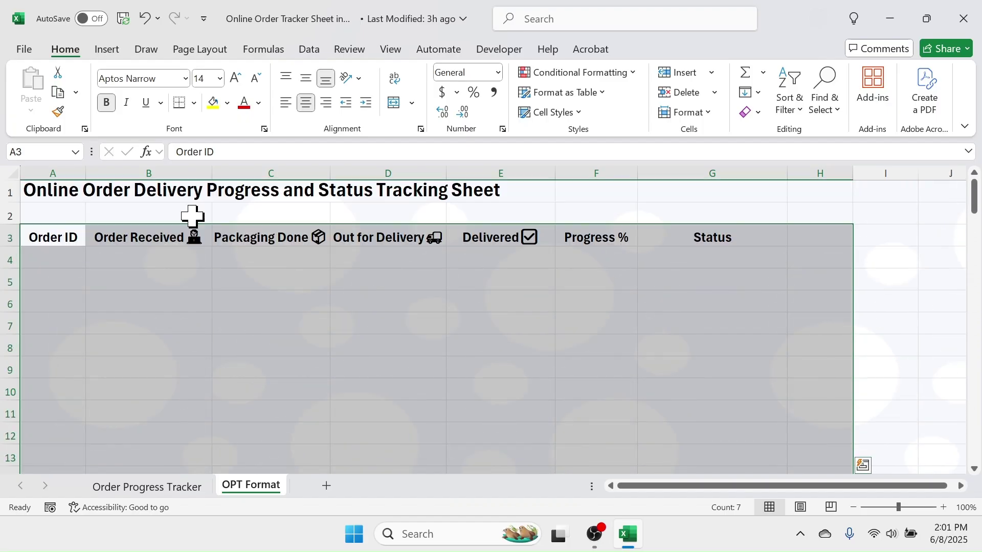
click(194, 103)
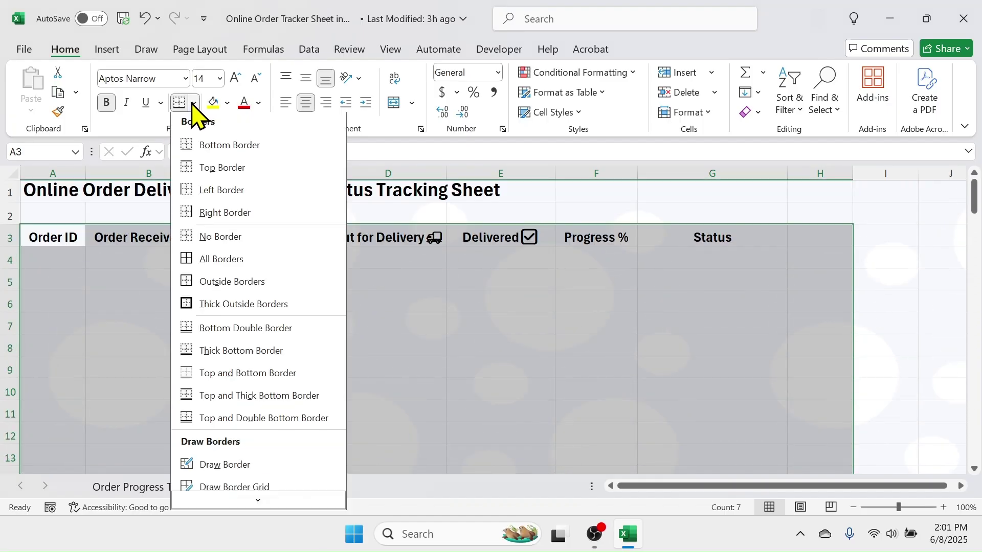
scroll(222, 450, down, 3)
mouse_move(220, 454)
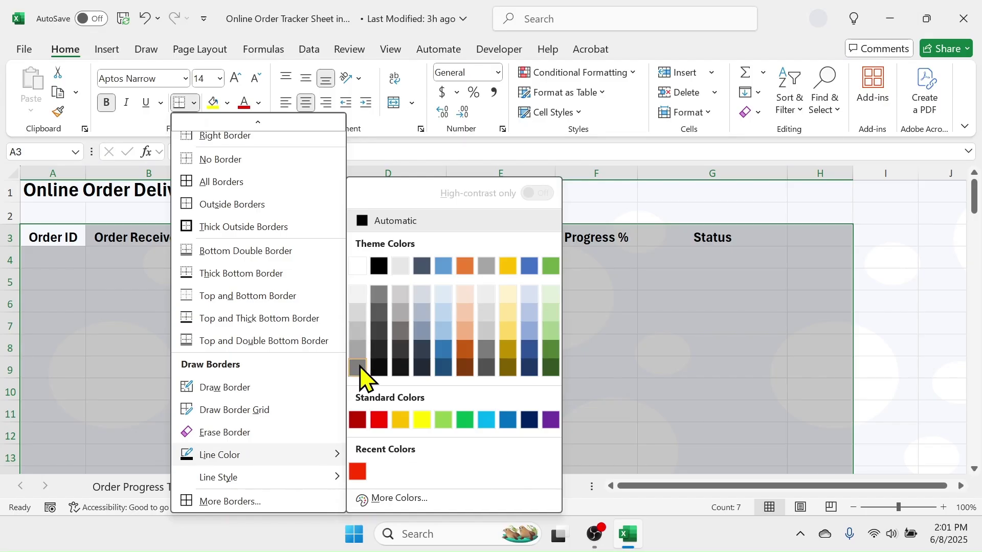
click(358, 368)
click(181, 103)
click(500, 323)
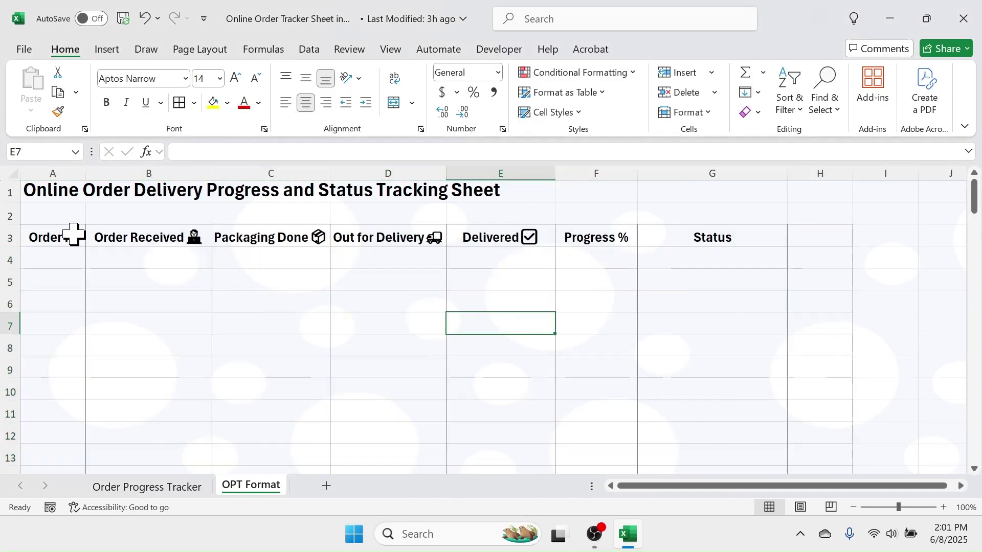
Fill the header row A3:H3 with the lightest blue theme color.
drag(73, 235, 802, 239)
click(227, 103)
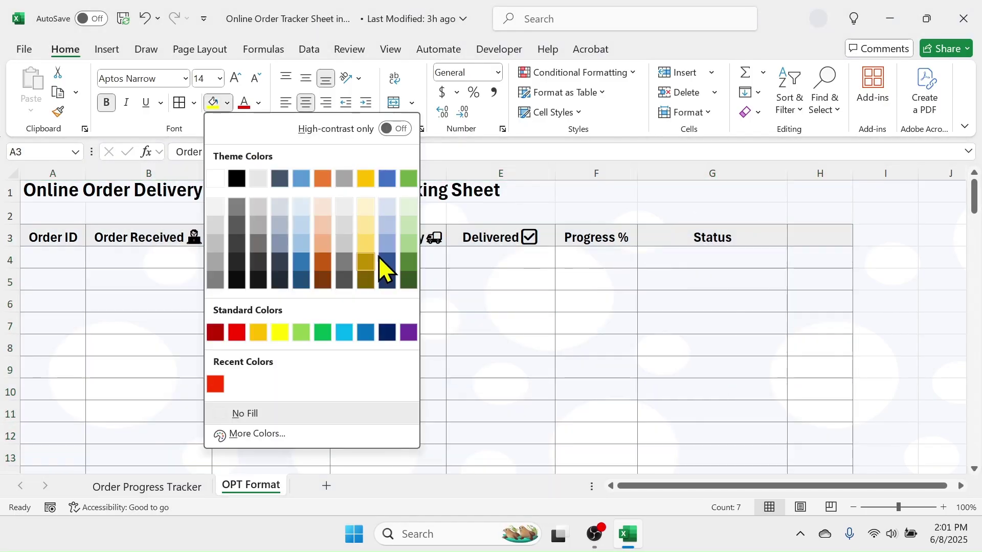
click(387, 207)
click(448, 325)
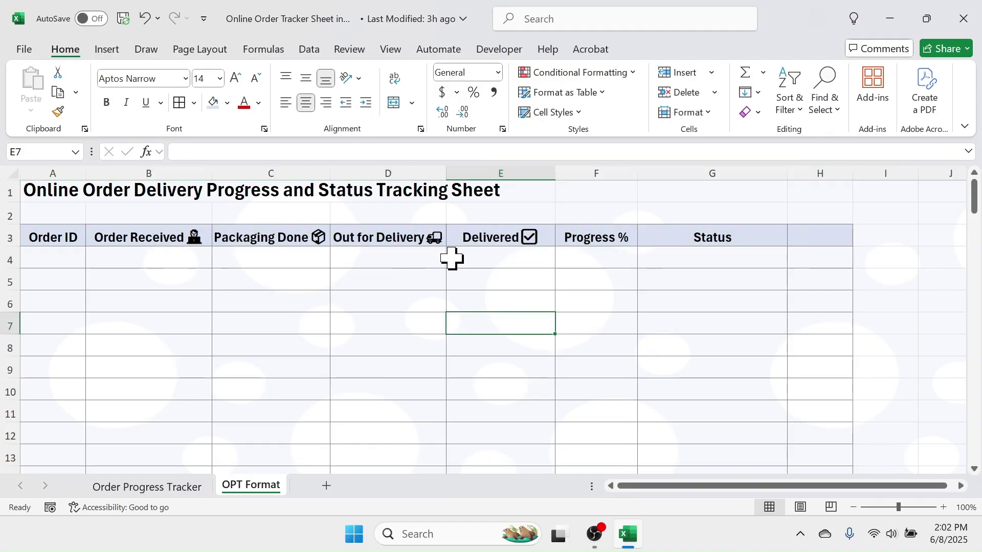
Insert checkboxes in the four stage columns across the range B4:E100.
click(149, 257)
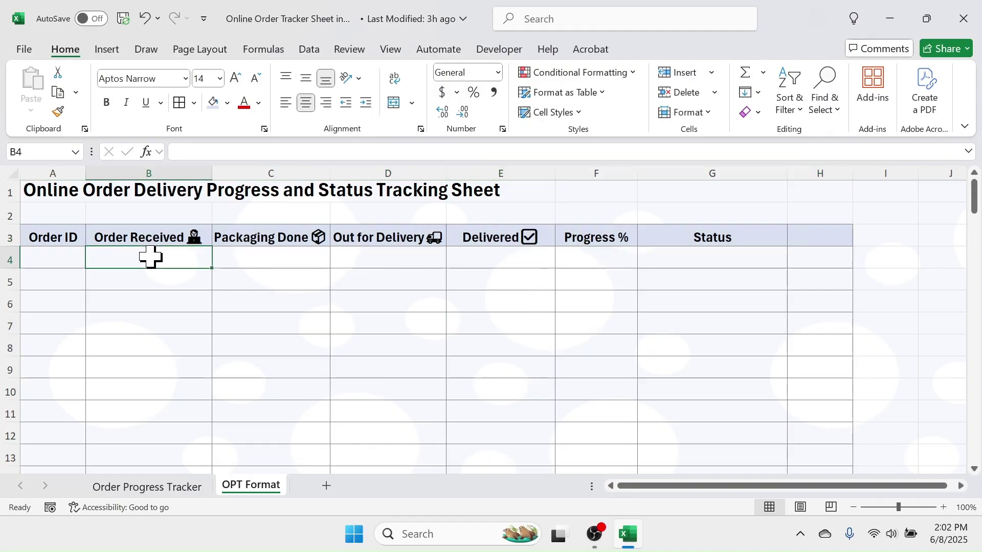
drag(161, 256, 489, 396)
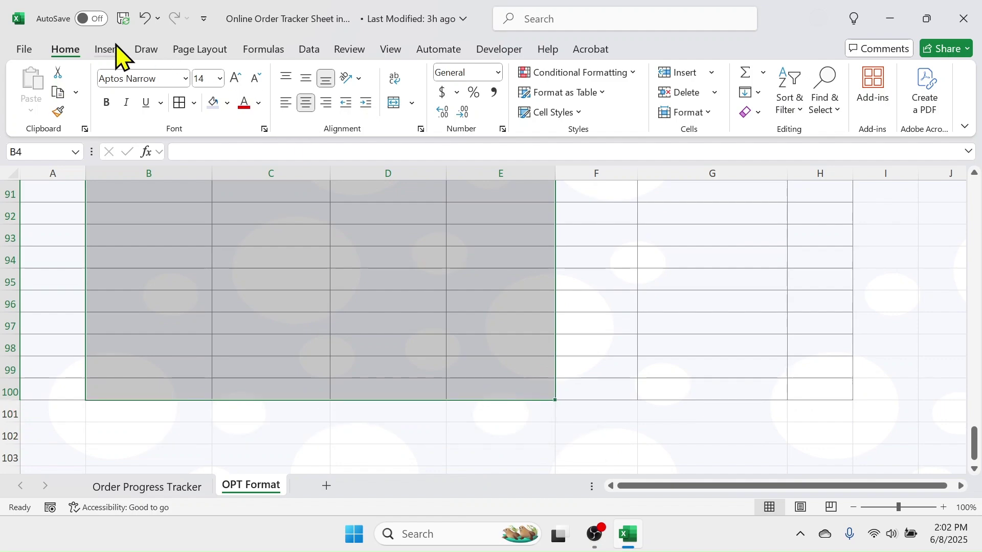
click(109, 50)
click(288, 100)
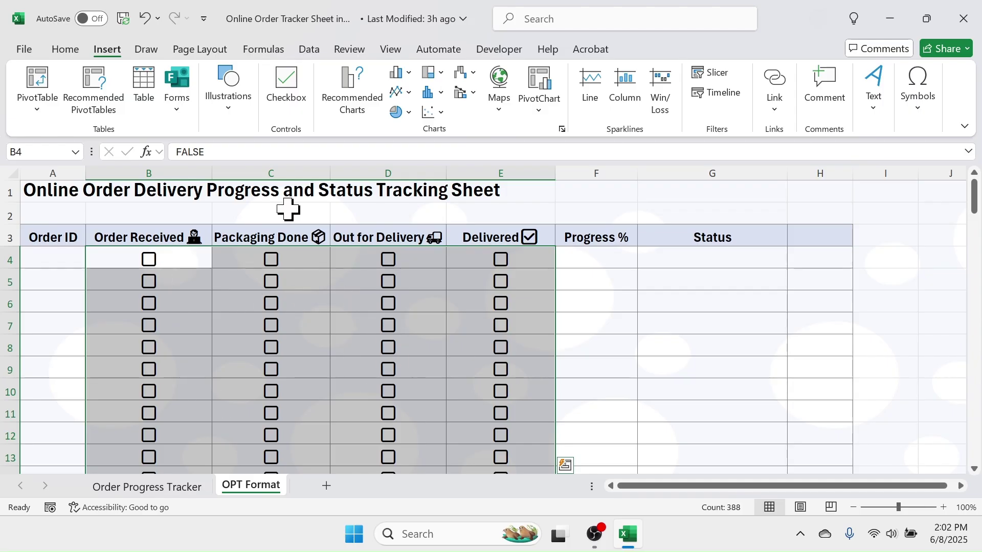
Change the font color of the checkboxes in B4:E100 to a dark blue theme color.
click(65, 50)
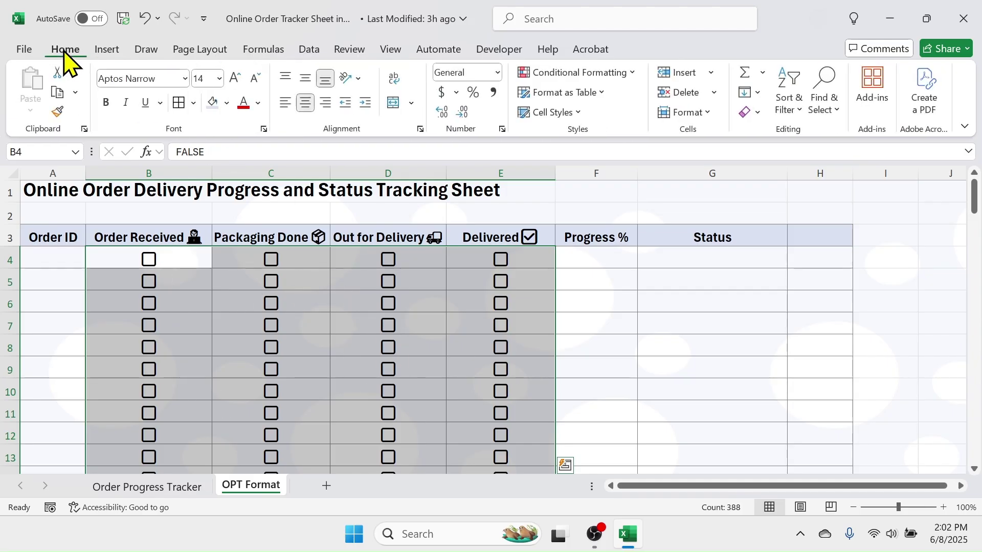
click(259, 104)
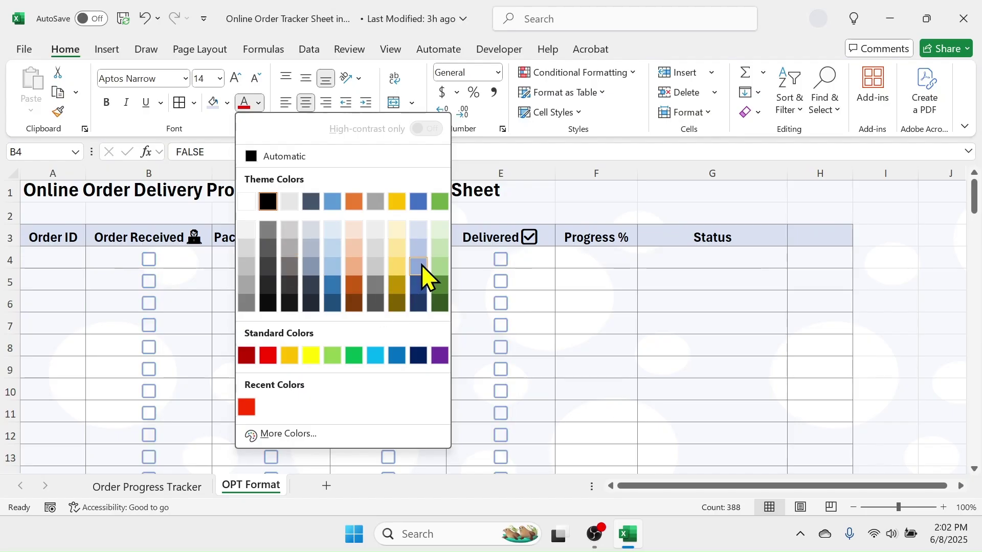
click(424, 281)
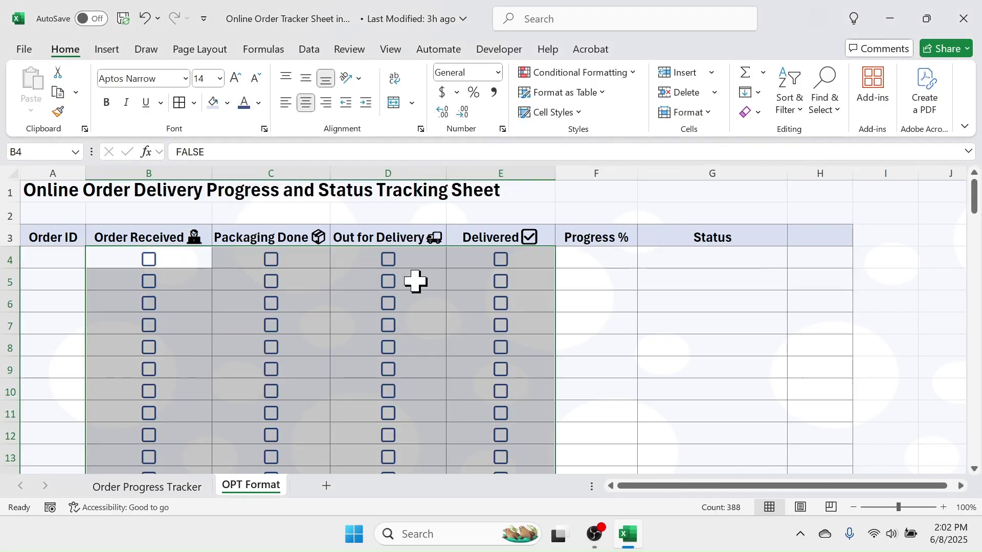
click(378, 343)
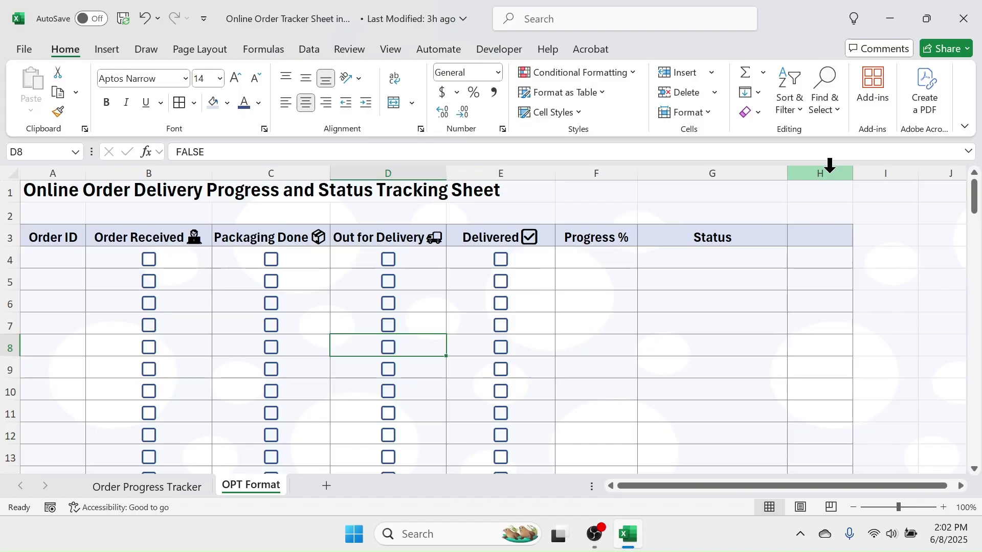
Delete the surplus column H beside the Status column.
right_click(828, 170)
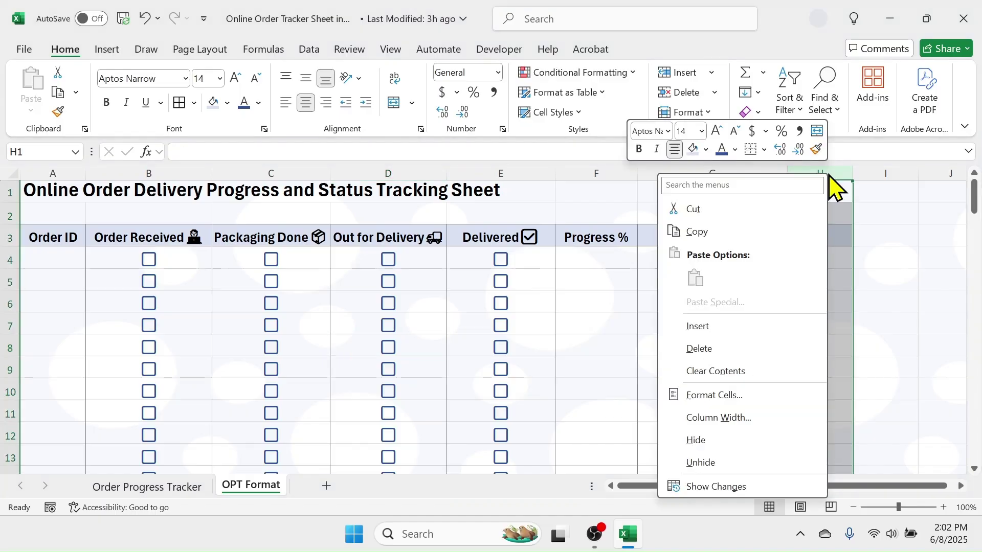
click(690, 346)
click(718, 306)
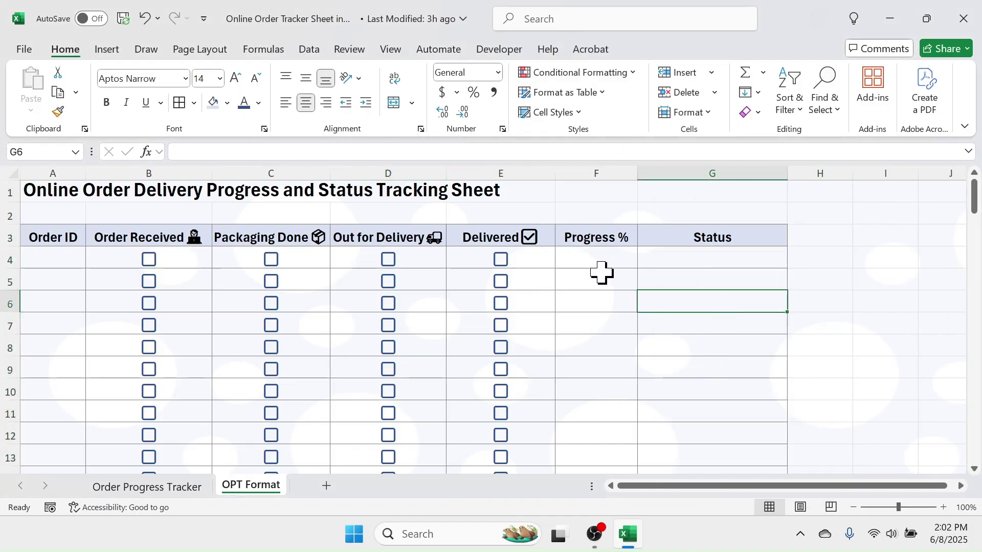
drag(597, 174, 688, 188)
Enter four sequential sample order IDs in cells A4 to A7.
click(53, 255)
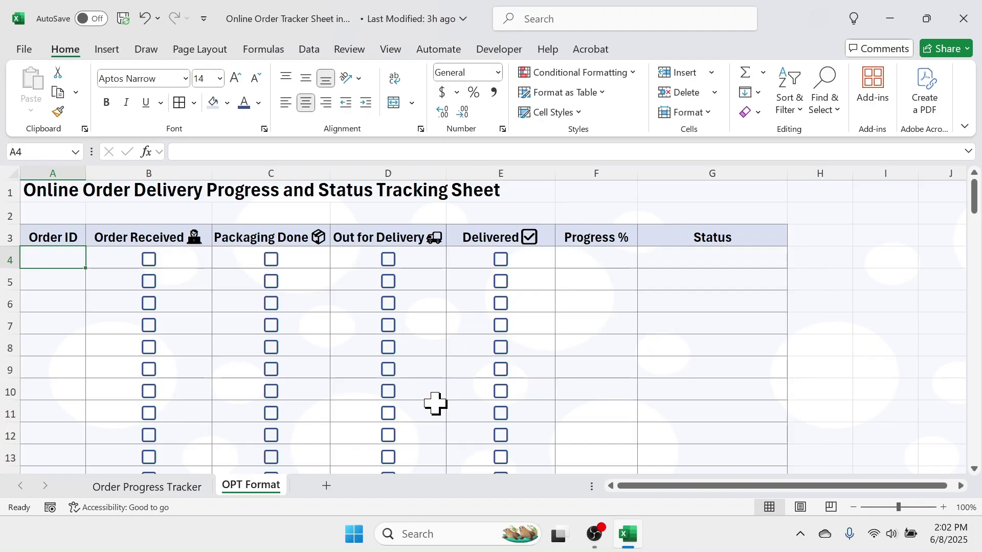
text(OD0001)
key(Return)
text(OD0002)
key(Return)
text(OD0003)
key(Return)
text(OD0004)
key(Return)
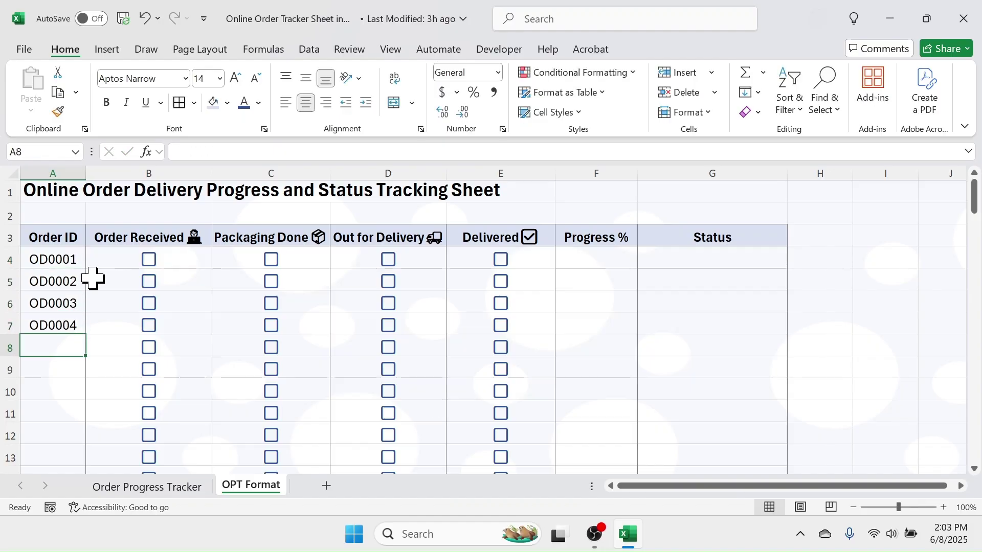
Tick the Order Received checkboxes for the four orders in B4 to B7.
click(149, 260)
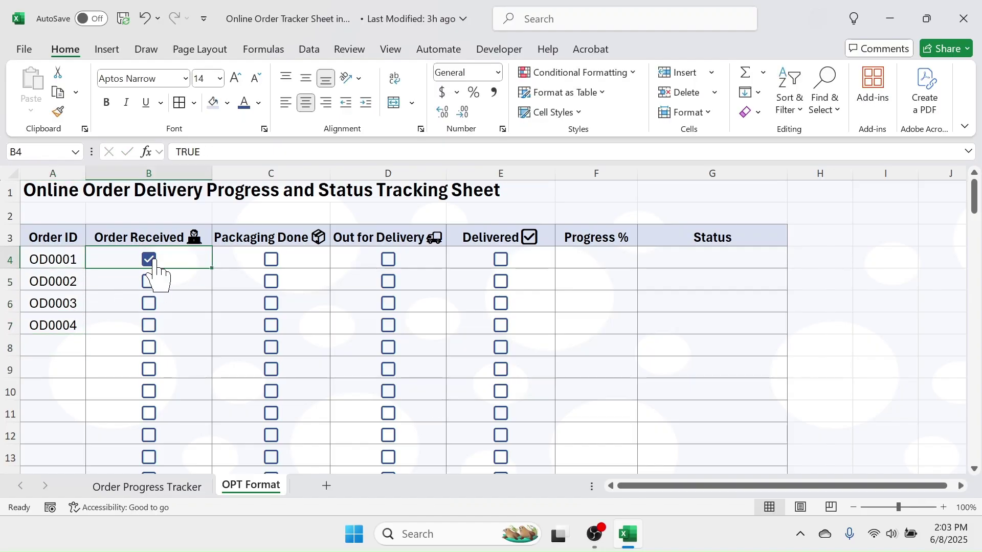
click(148, 283)
click(149, 304)
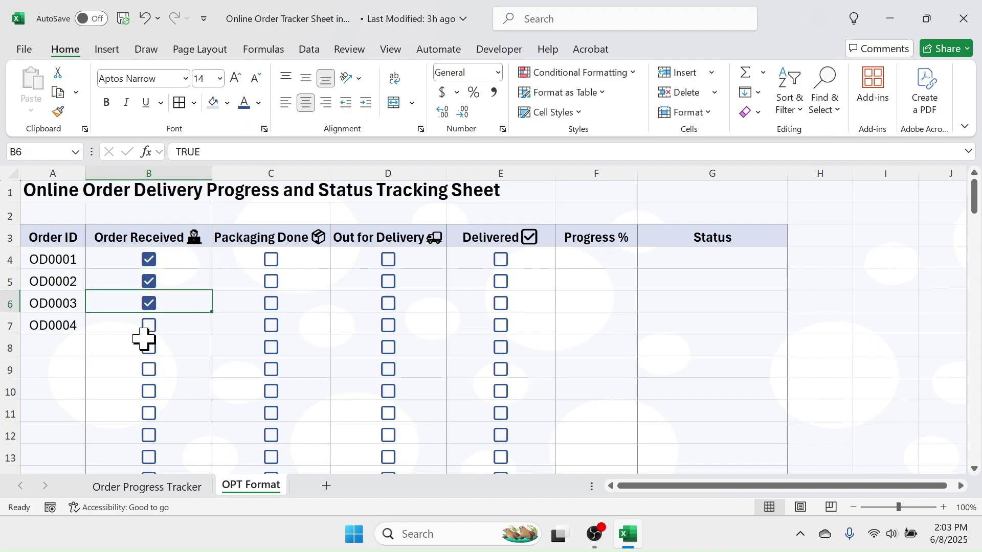
click(148, 325)
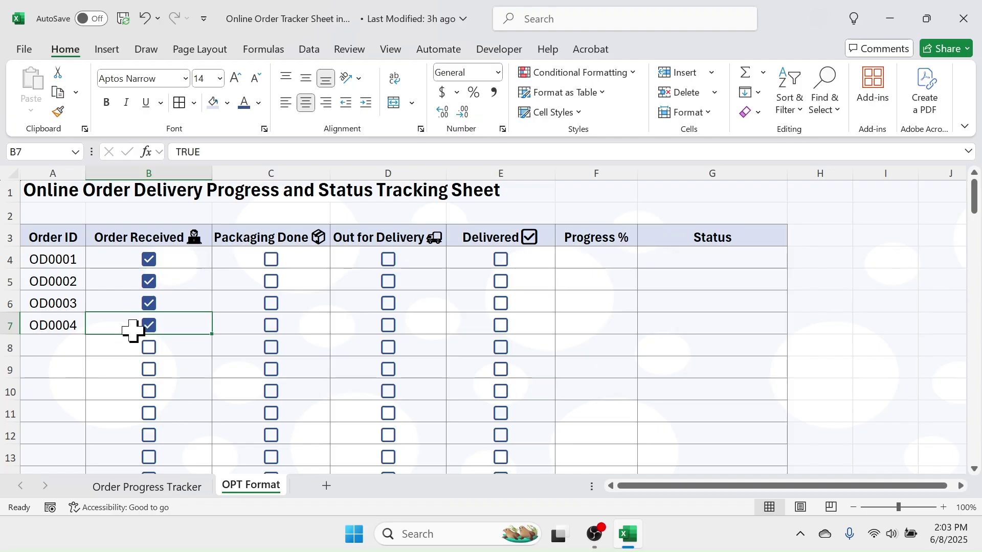
Enter =COUNTIF(B4:E4,TRUE) in F4 to count the first order's ticked stages.
click(594, 261)
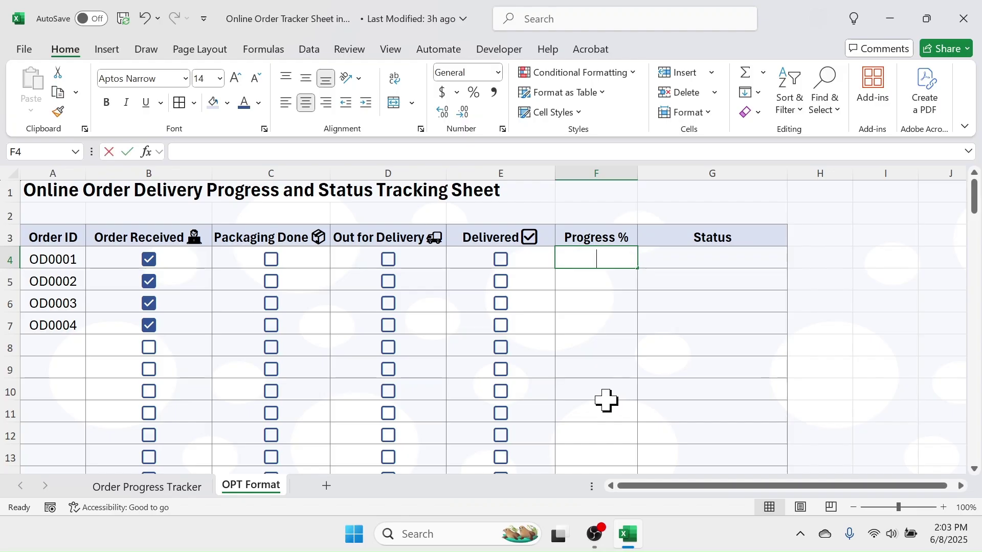
text(=COUNT)
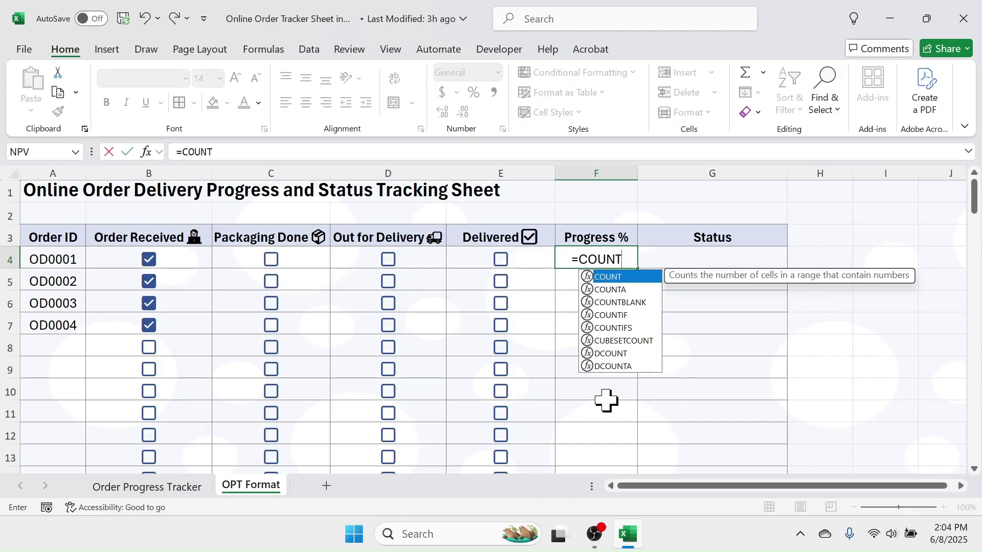
text(IF()
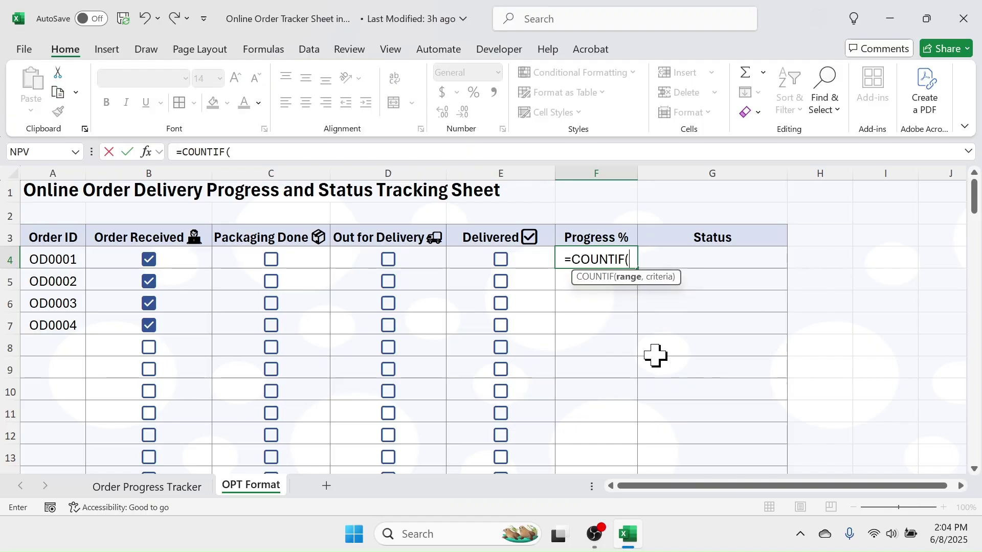
drag(131, 258, 507, 261)
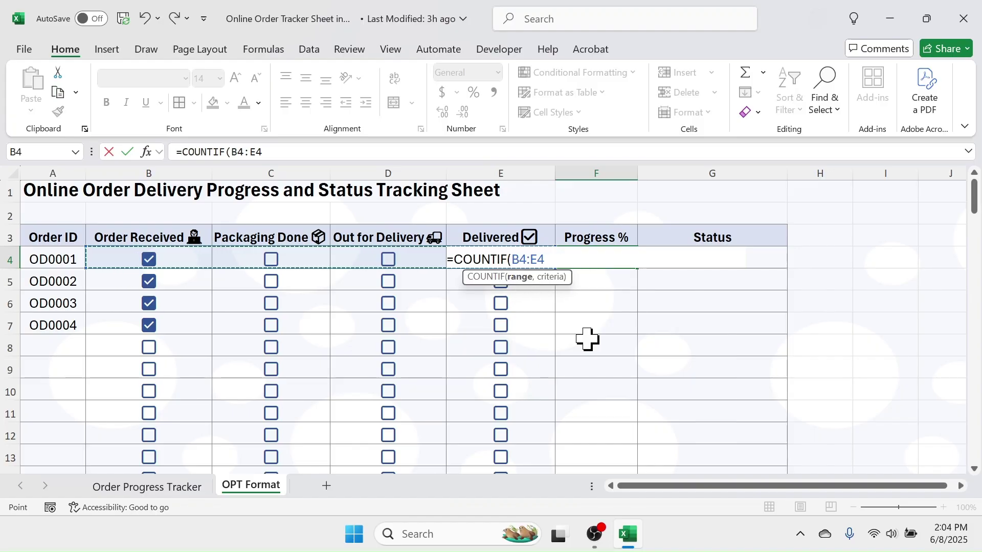
text(,)
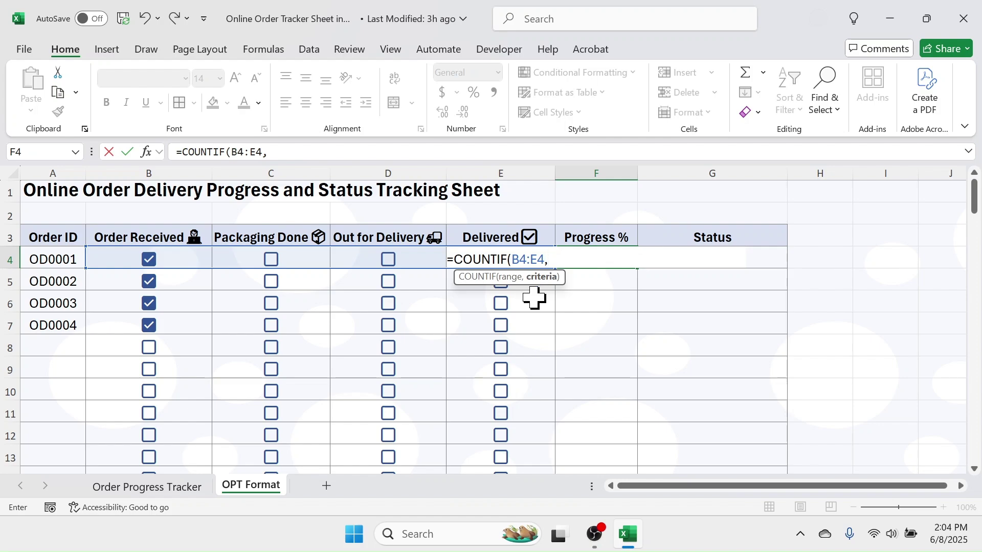
text(TRUE))
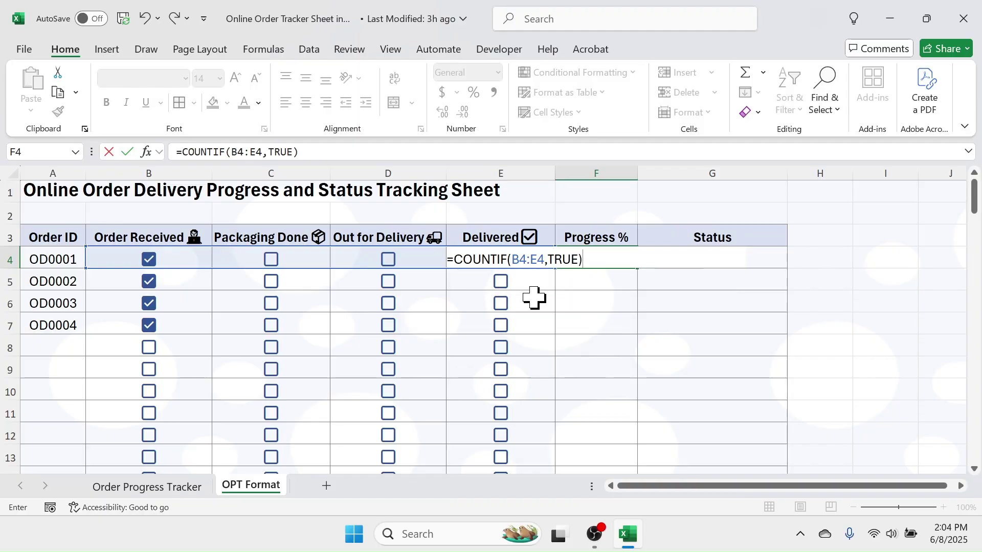
key(Return)
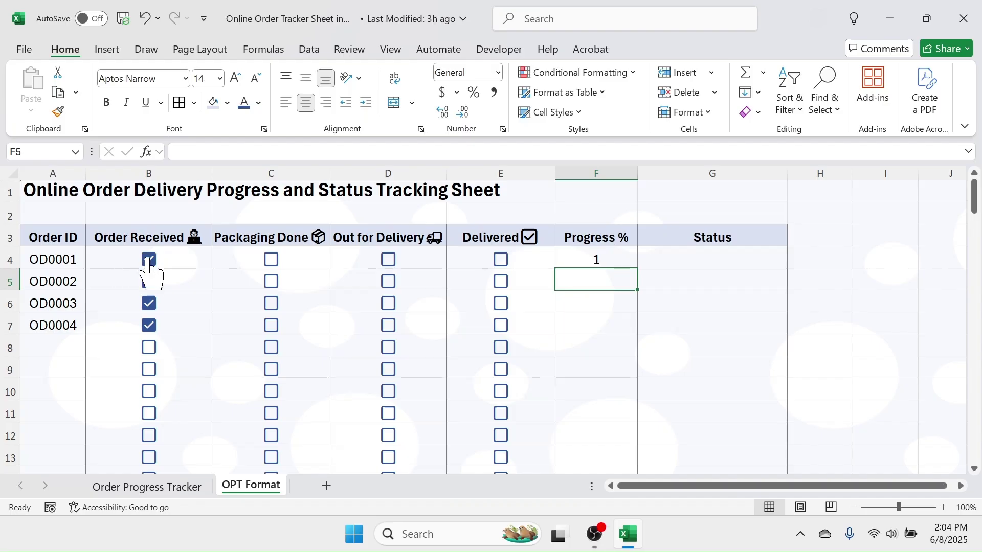
Extend the F4 formula to =COUNTIF(B4:E4,TRUE)/COUNTA(B4:E4) so it divides by the number of stages.
click(598, 255)
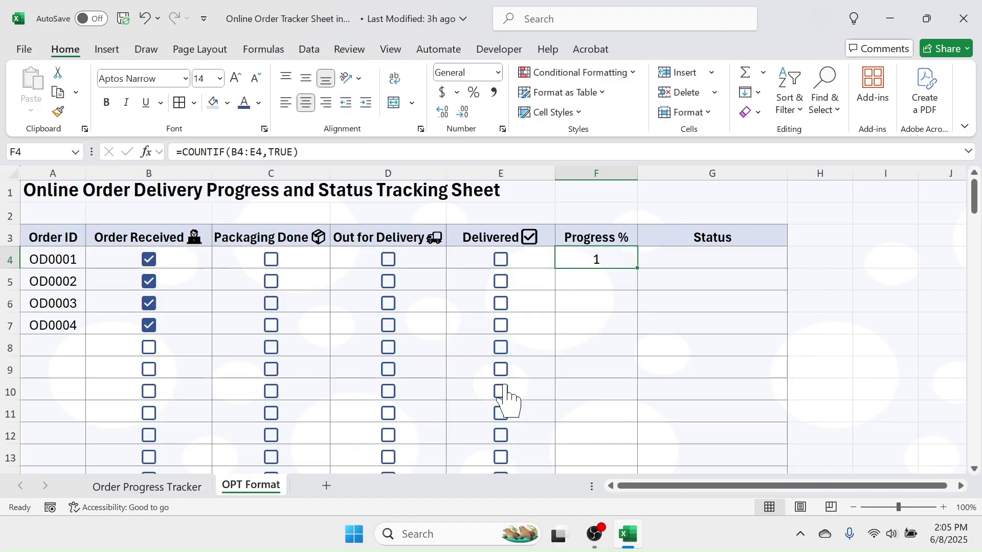
double_click(605, 261)
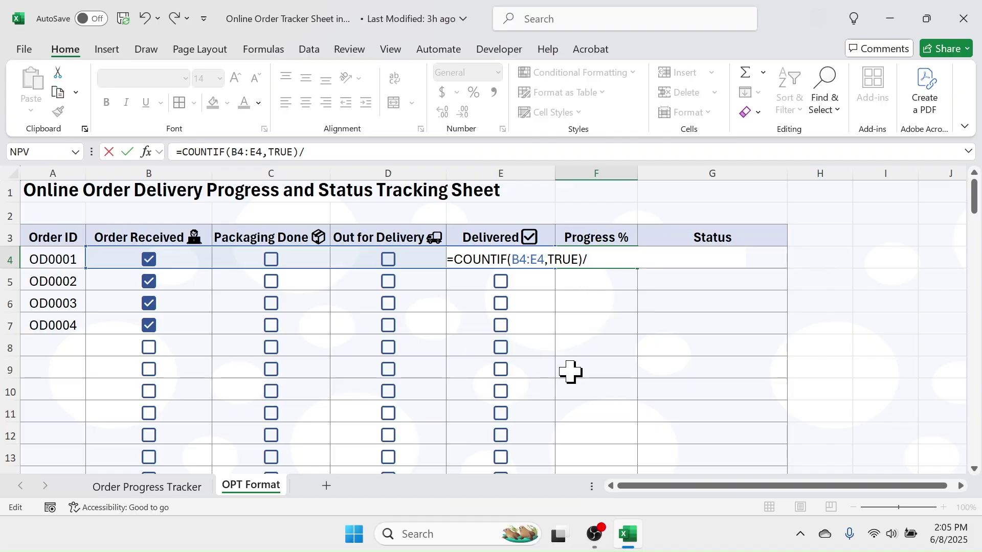
text(/COUNT)
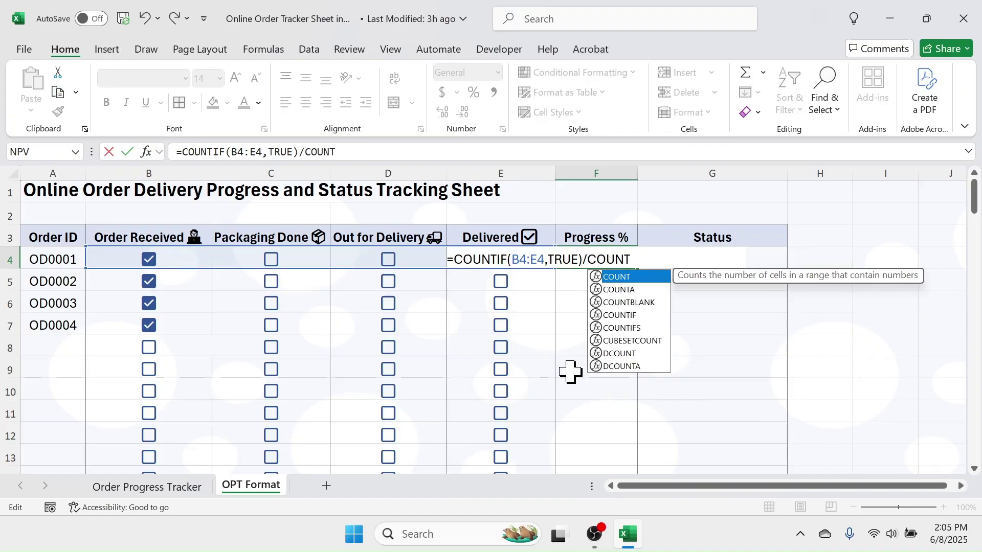
text(A()
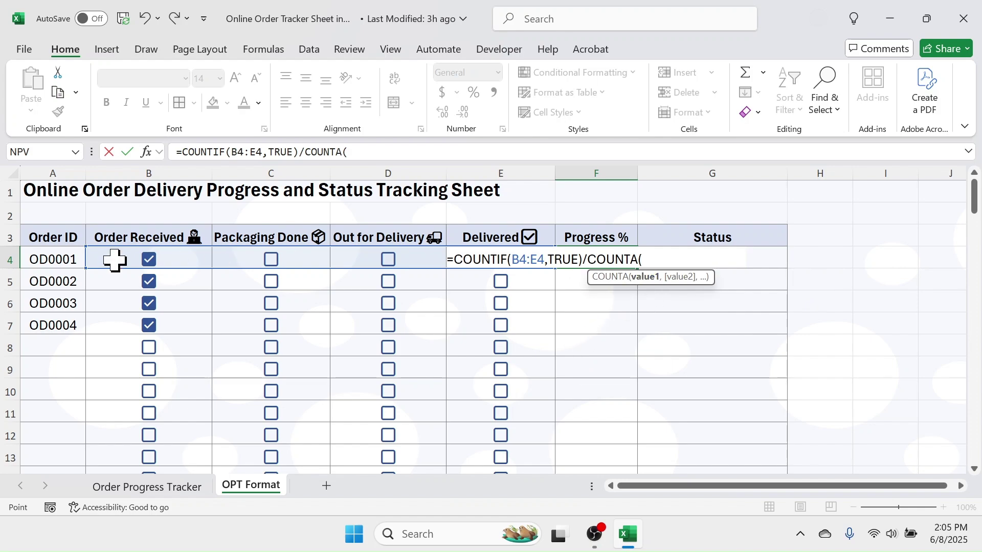
drag(114, 258, 501, 263)
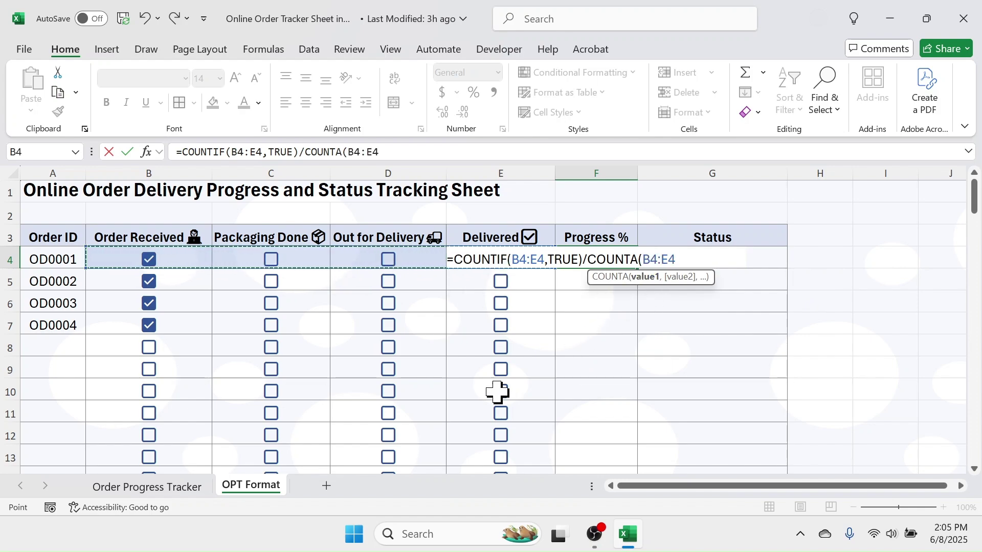
key(Return)
key(Up)
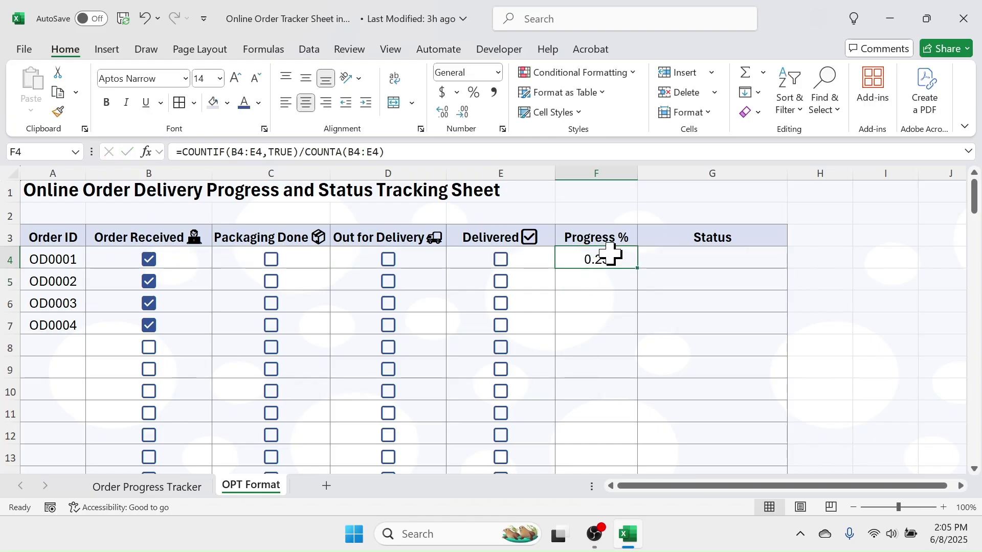
Format F4 as a percentage and fill its formula down the Progress % column to row 100.
click(474, 93)
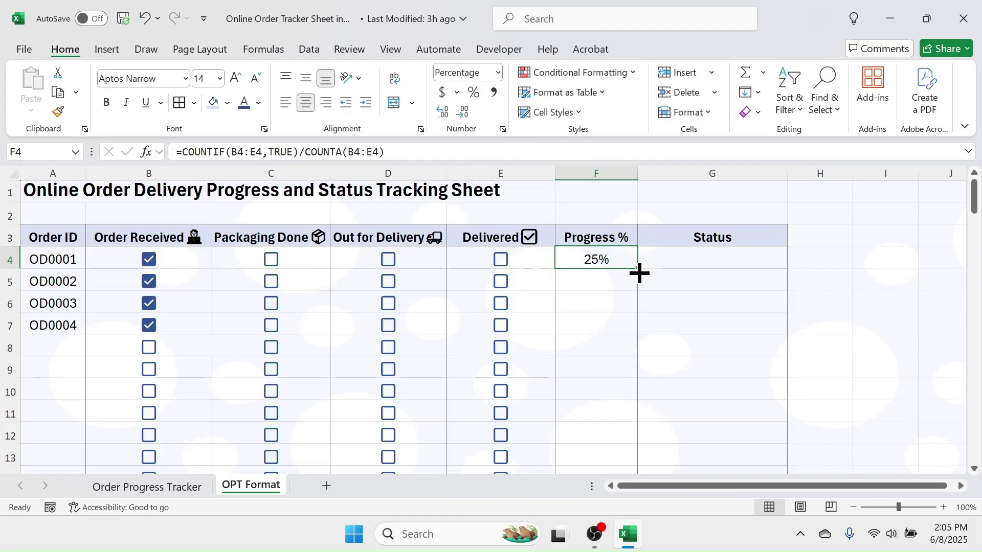
drag(639, 270, 633, 449)
scroll(664, 361, up, 20)
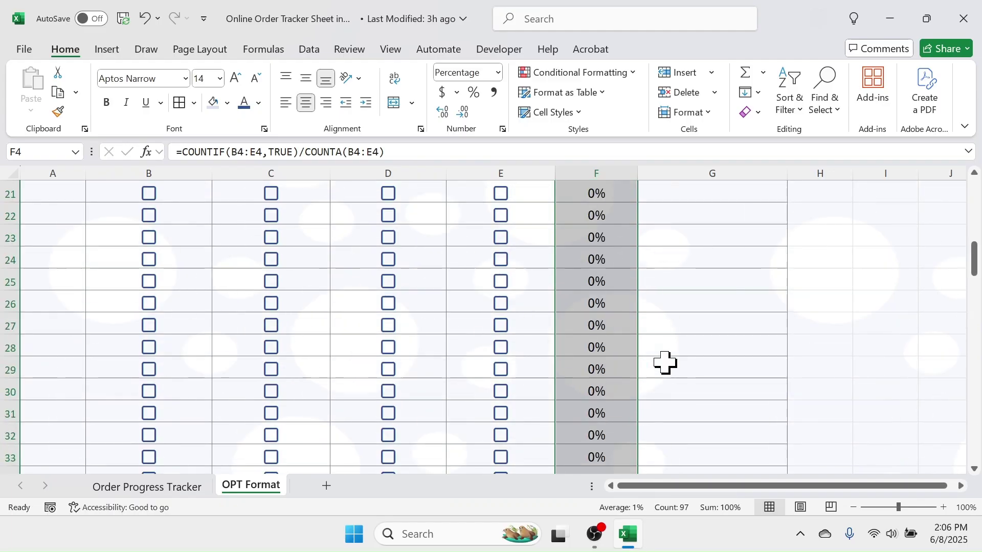
click(581, 392)
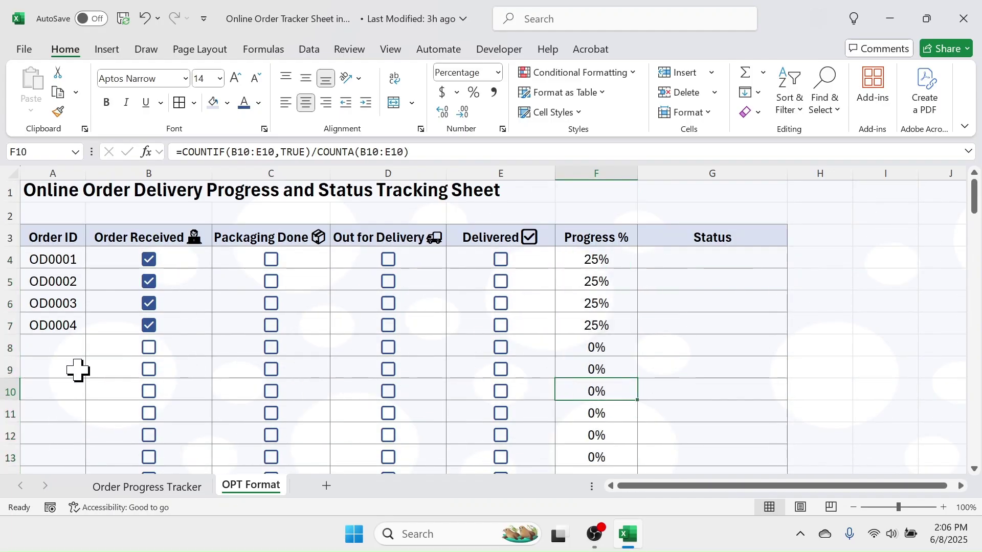
click(609, 351)
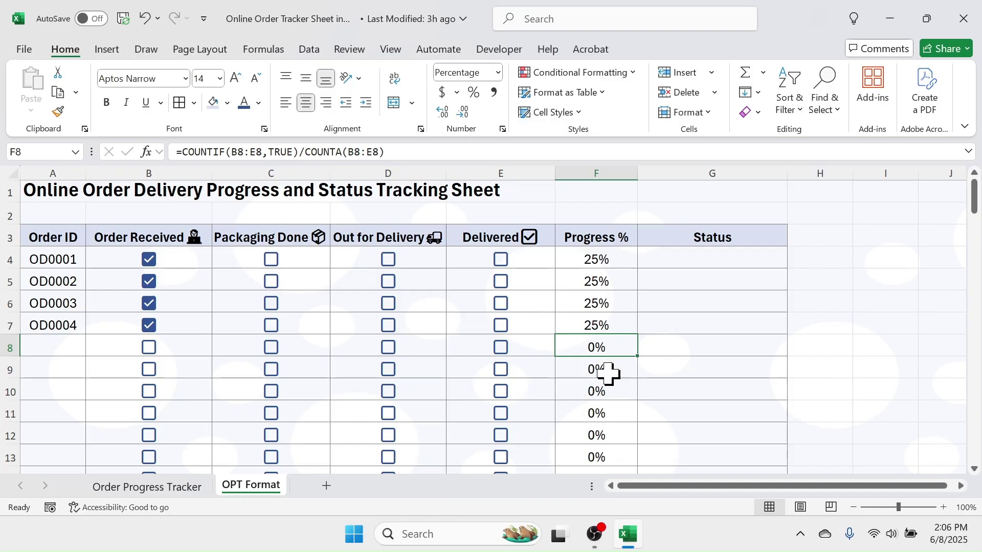
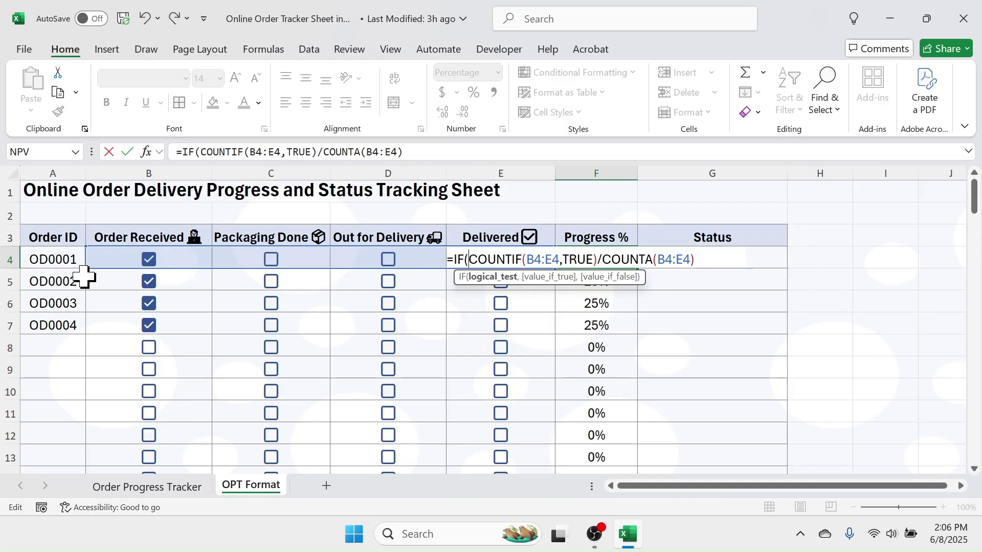
Wrap the F4 formula in an IF that blanks empty orders: =IF(A4<>"",COUNTIF(B4:E4,TRUE)/COUNTA(B4:E4),"").
click(51, 259)
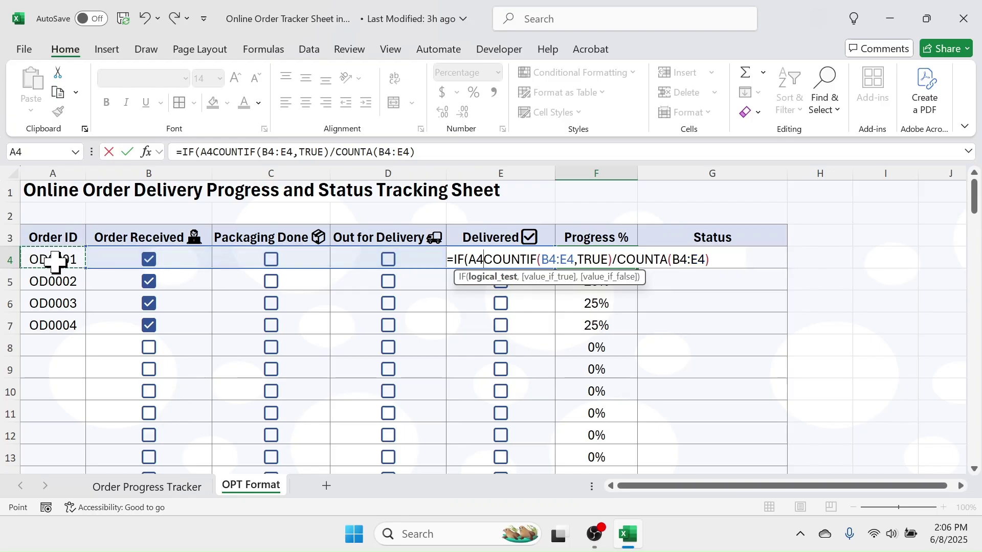
text(<>)
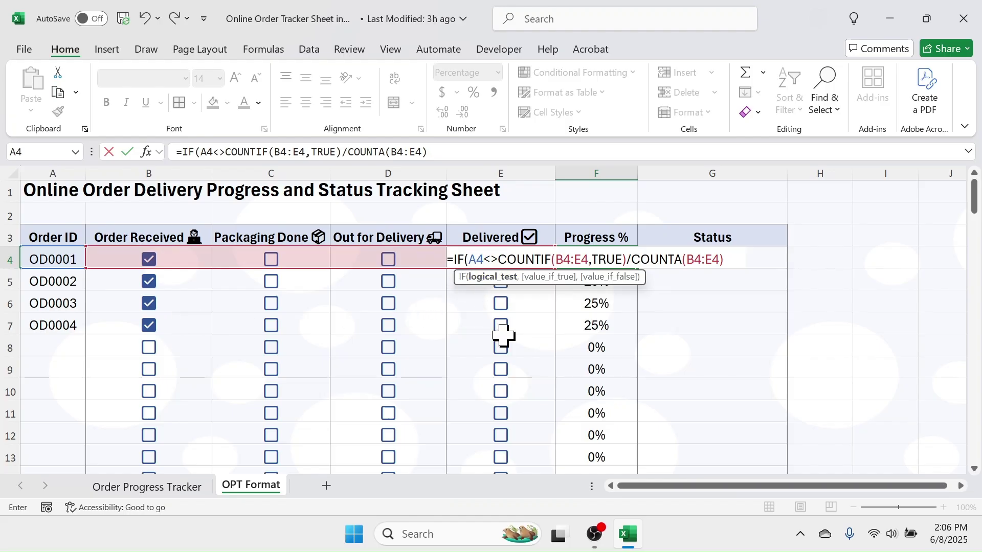
text(")
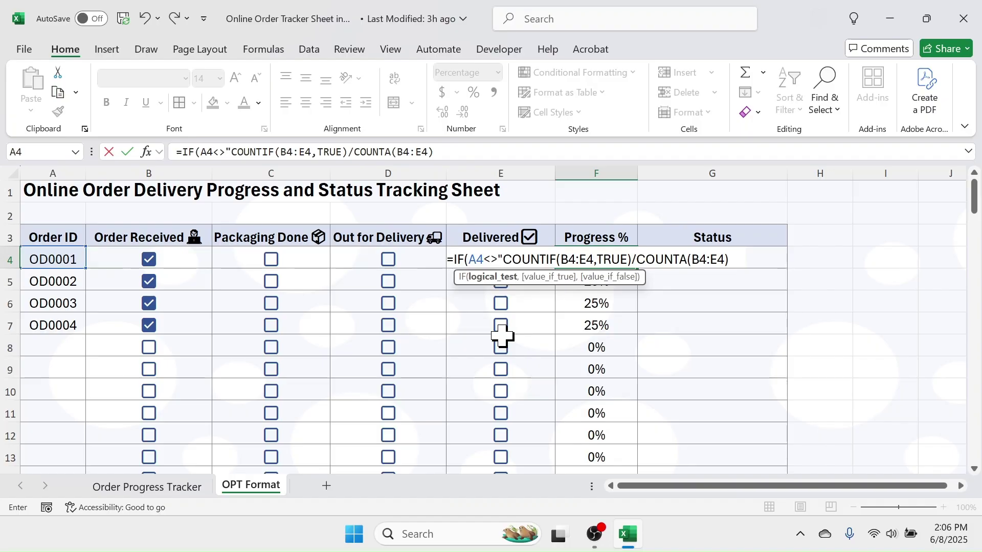
text(")
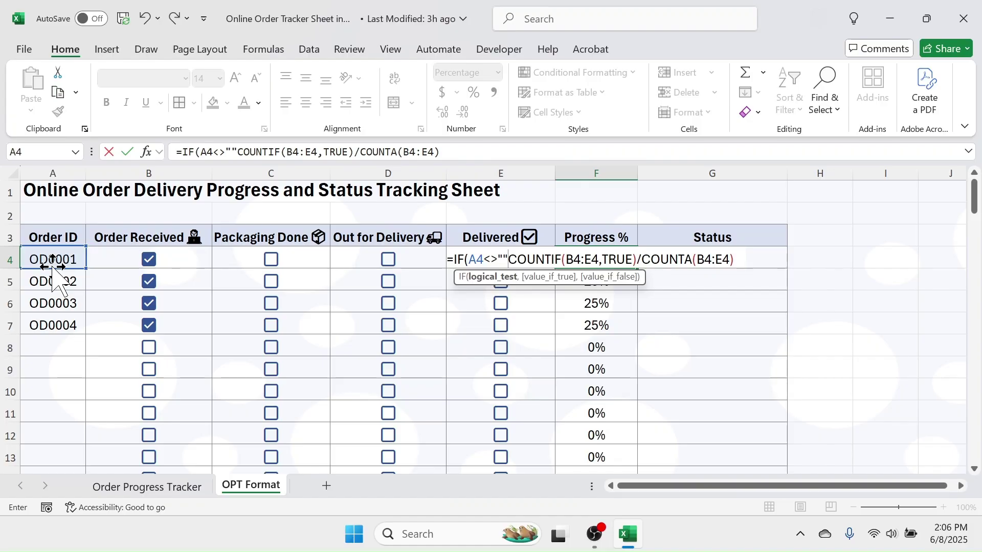
text(,)
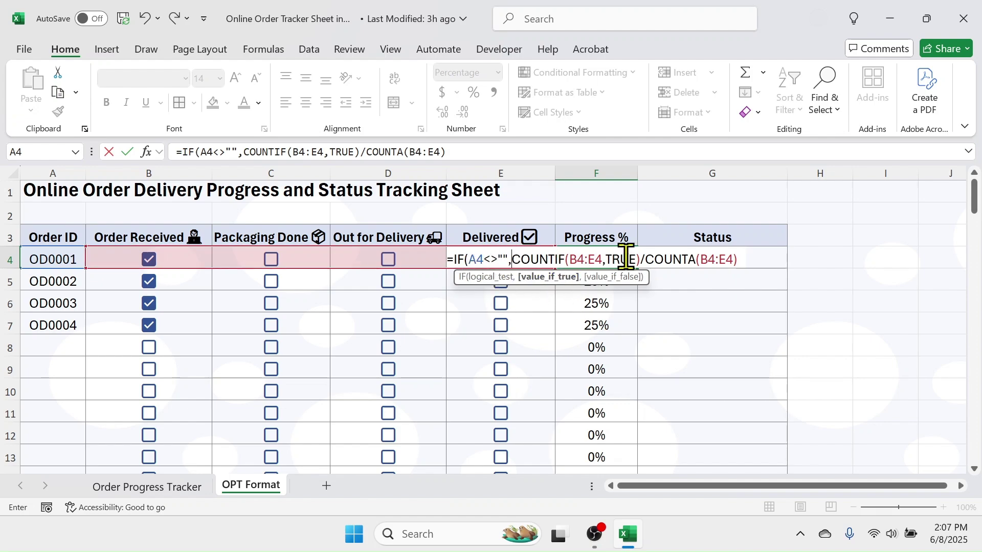
click(739, 259)
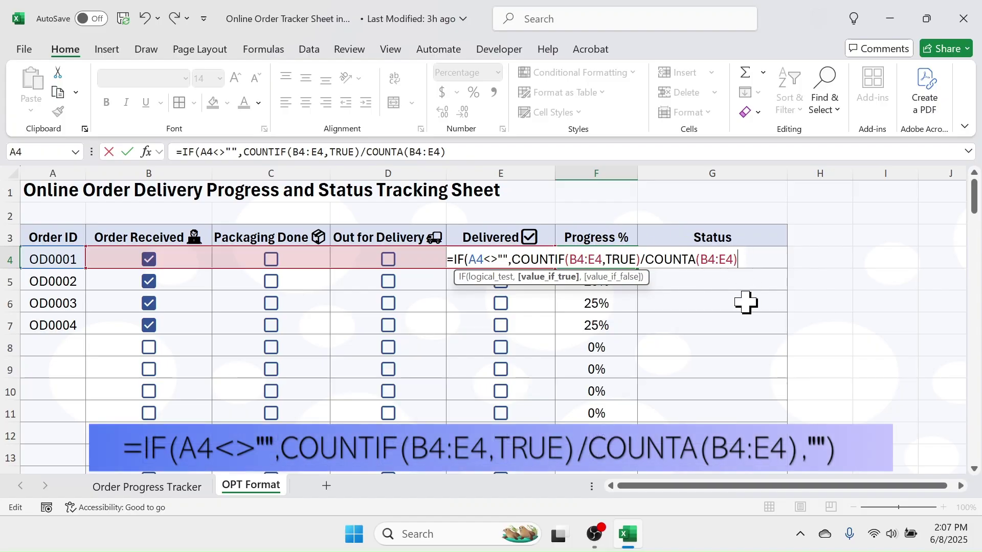
text(,)
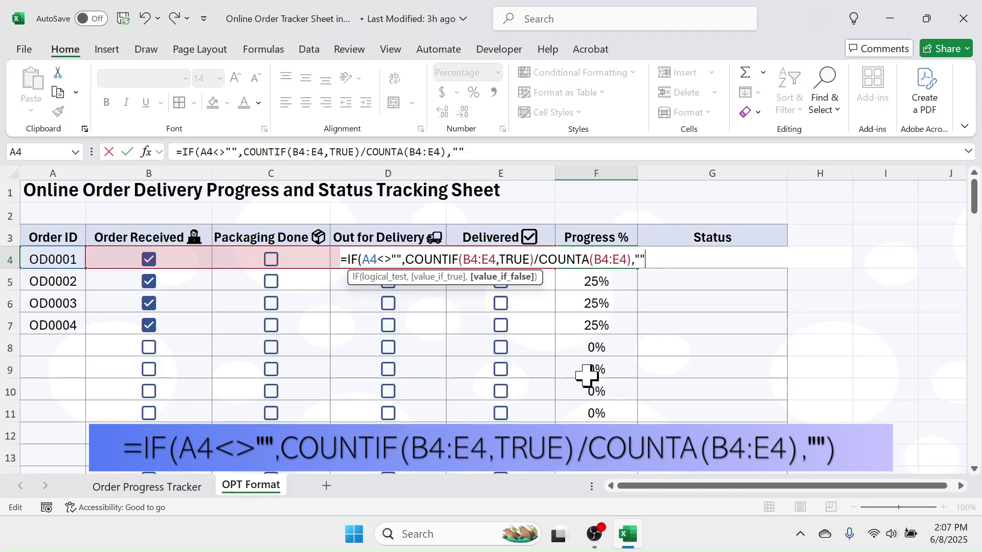
text())
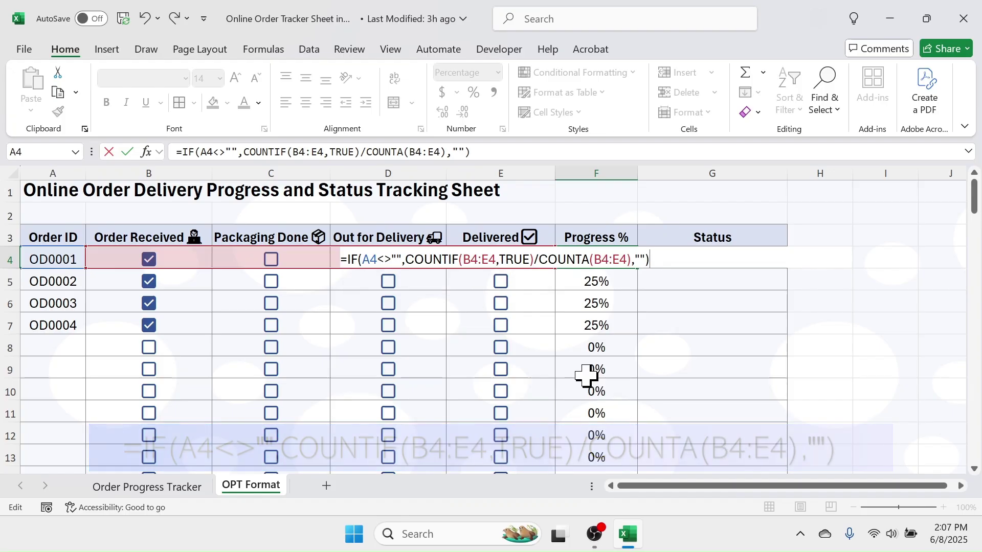
key(Return)
Fill the revised F4 formula down the Progress % column to row 100.
click(613, 257)
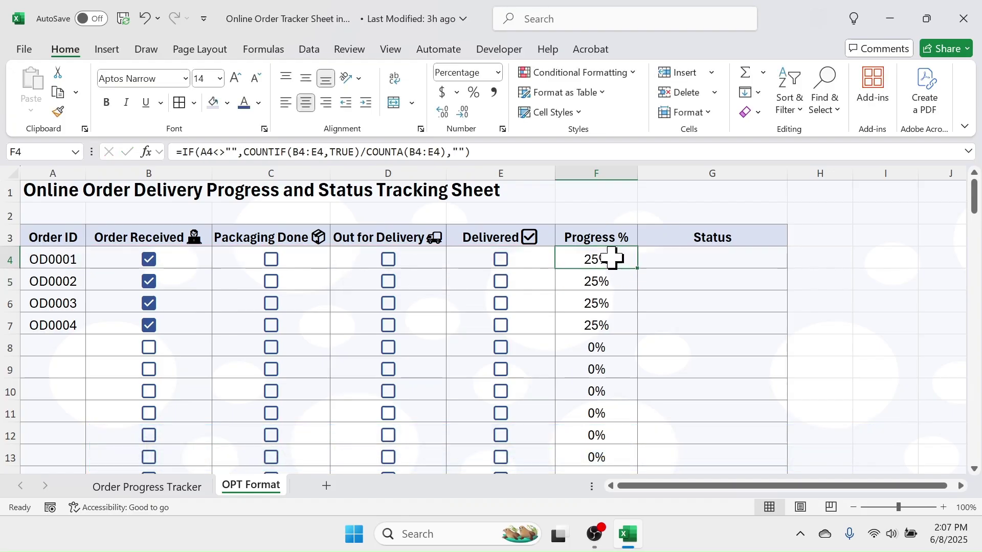
double_click(638, 270)
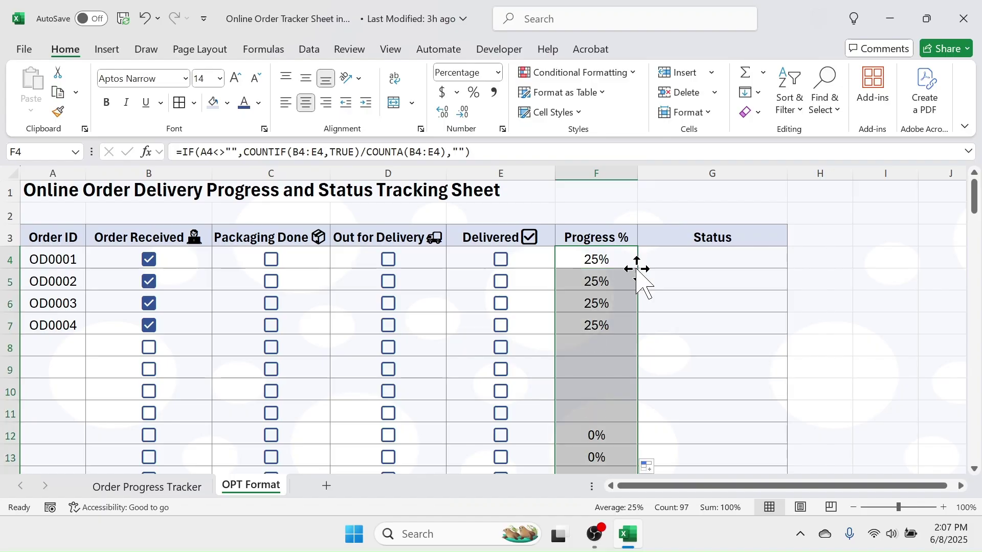
click(583, 409)
click(596, 325)
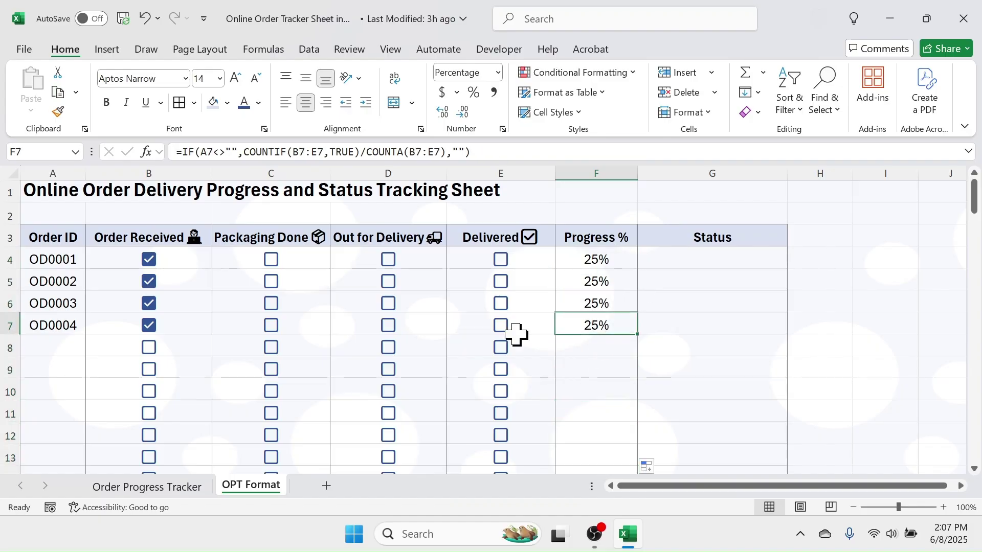
Check the Order ID and Progress % cells in the empty rows below the fourth order.
click(72, 325)
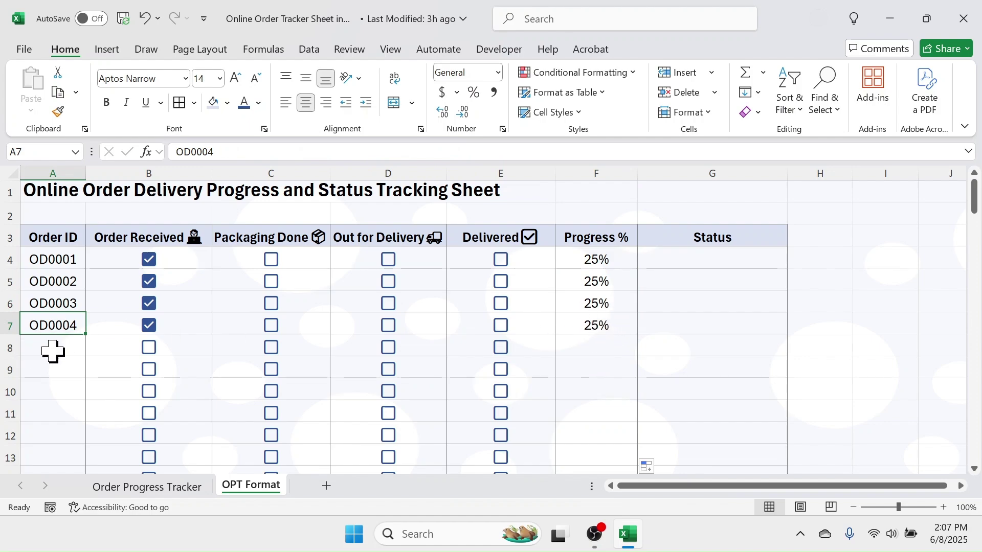
key(Down)
key(Down)
key(Down)
key(Down)
key(Down)
key(Down)
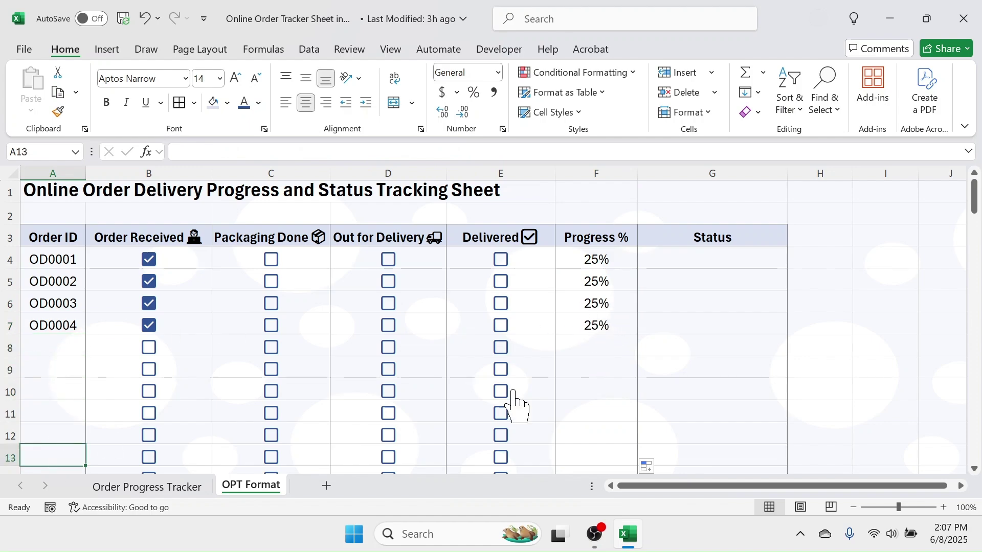
drag(601, 355, 586, 457)
click(589, 345)
Test the progress formula by entering a fifth sample order ID in A8, and undo the entry.
click(54, 349)
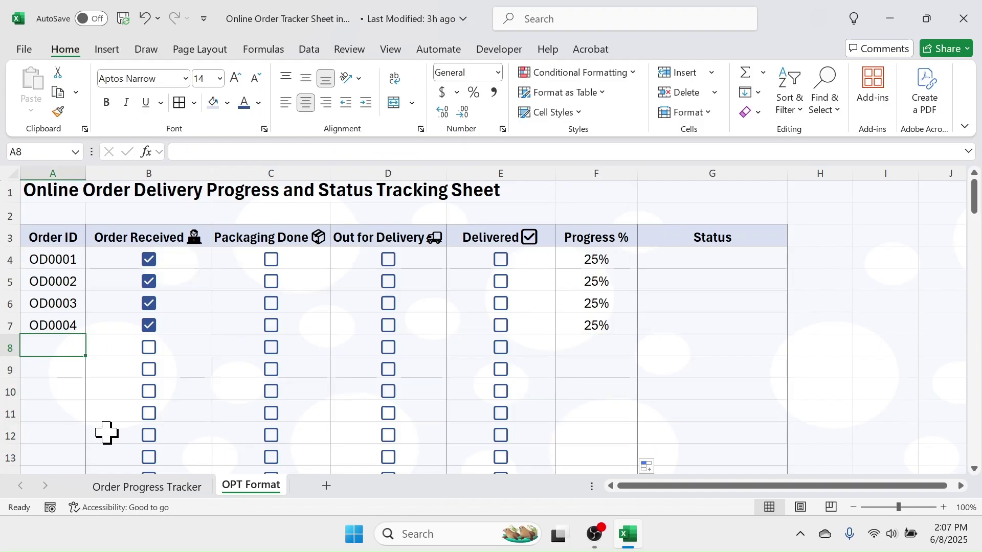
text(OD0005)
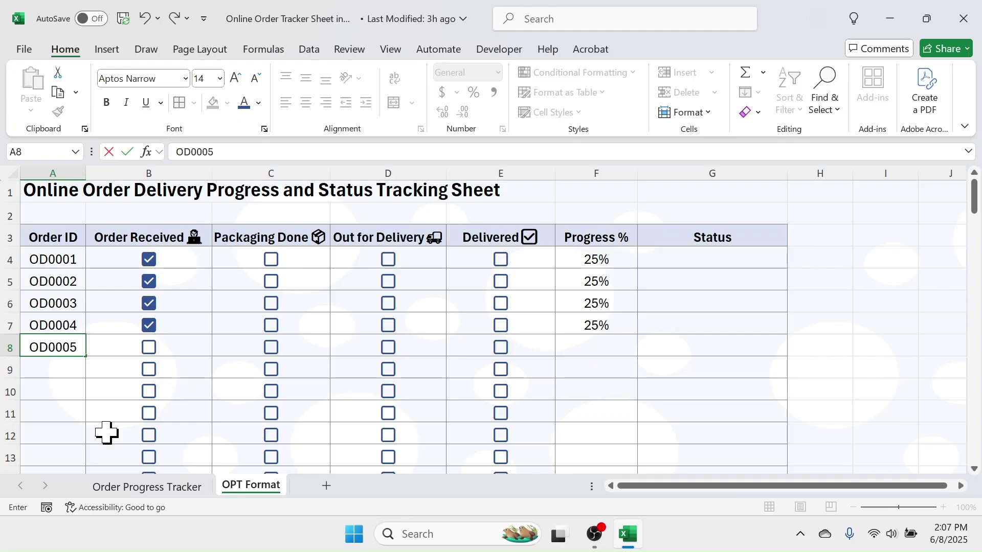
key(Return)
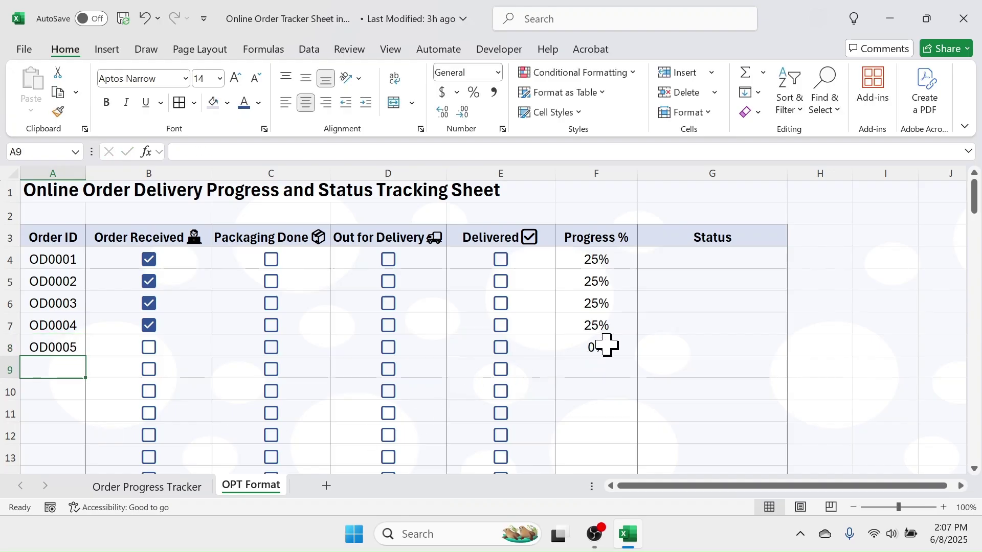
key(ctrl+z)
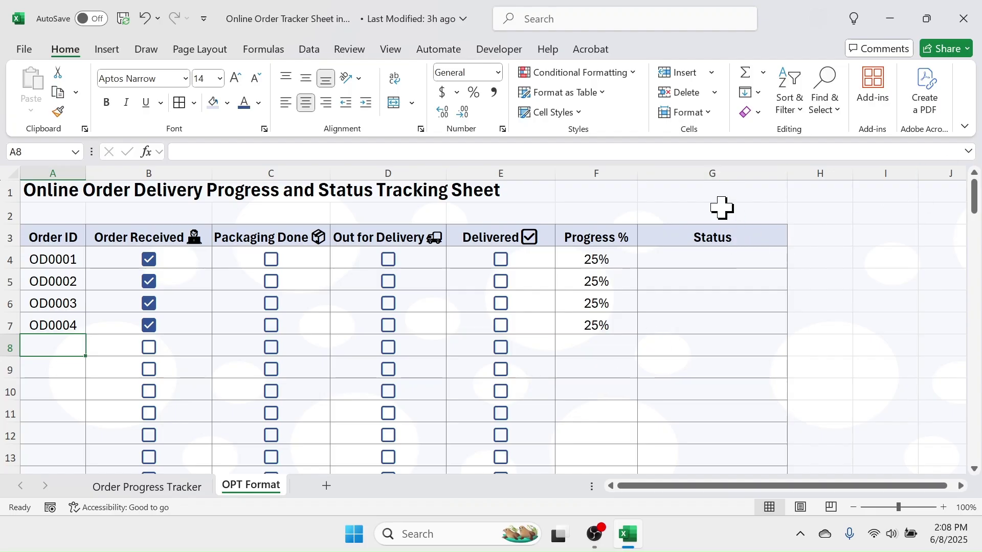
Start the Status formula in G4 with an XLOOKUP that searches for TRUE across B4:E4.
click(722, 260)
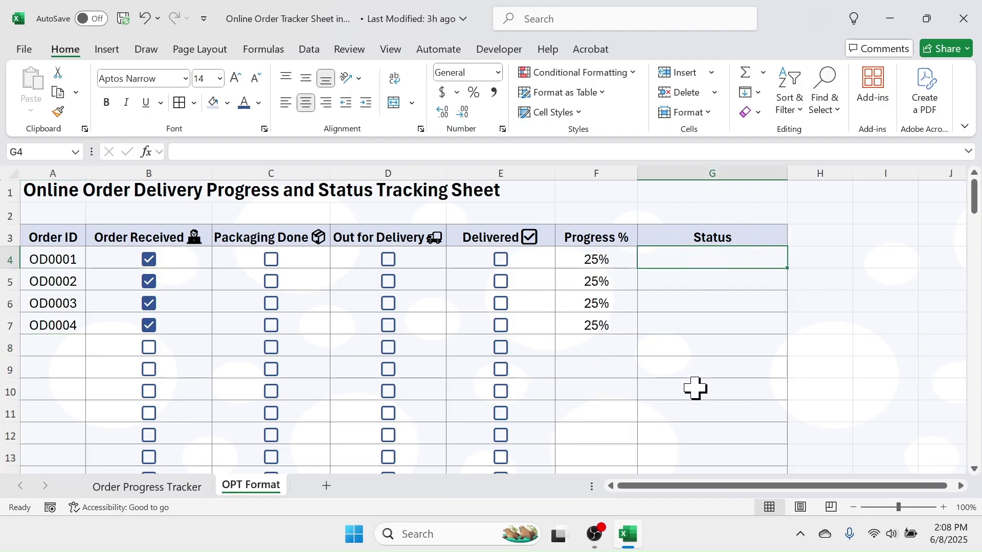
text(=)
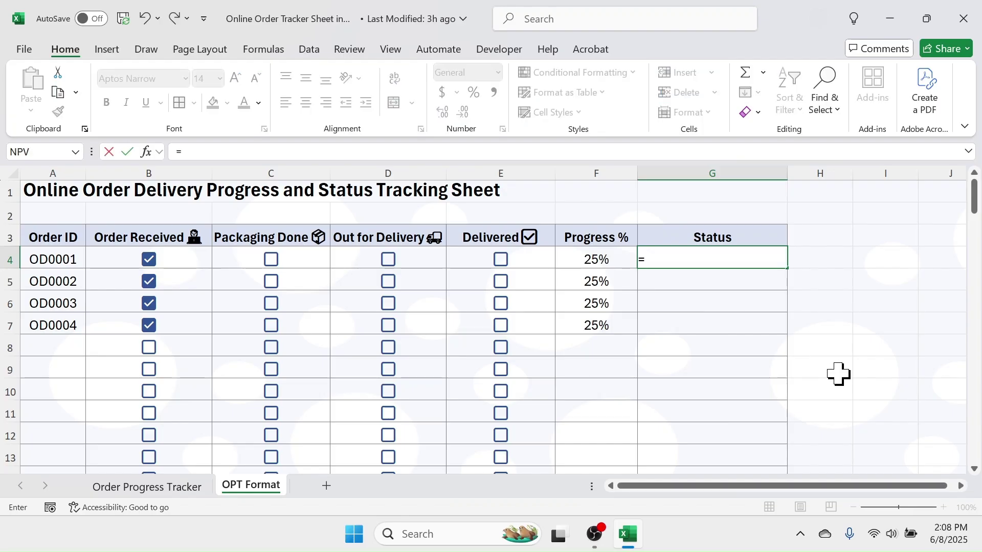
text(XLOO)
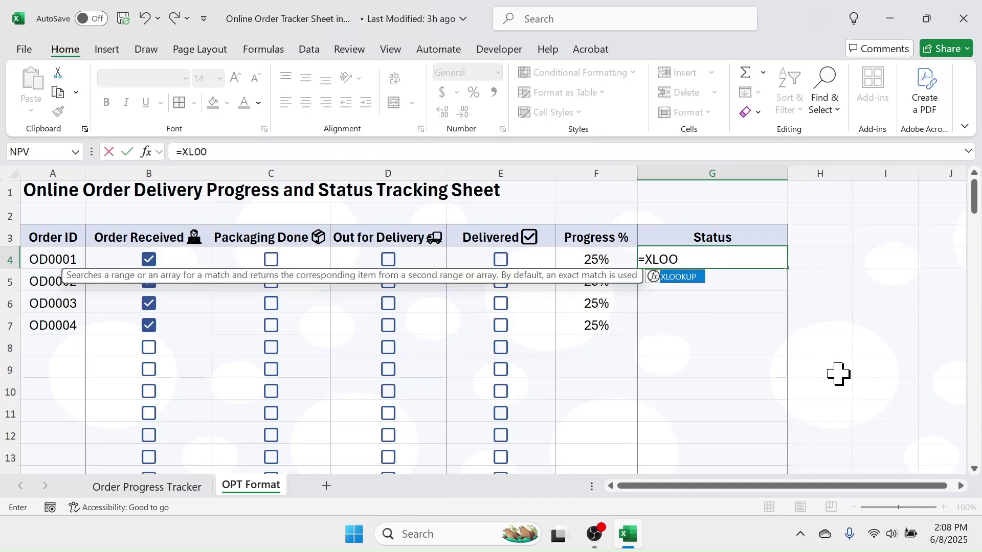
text(KUP()
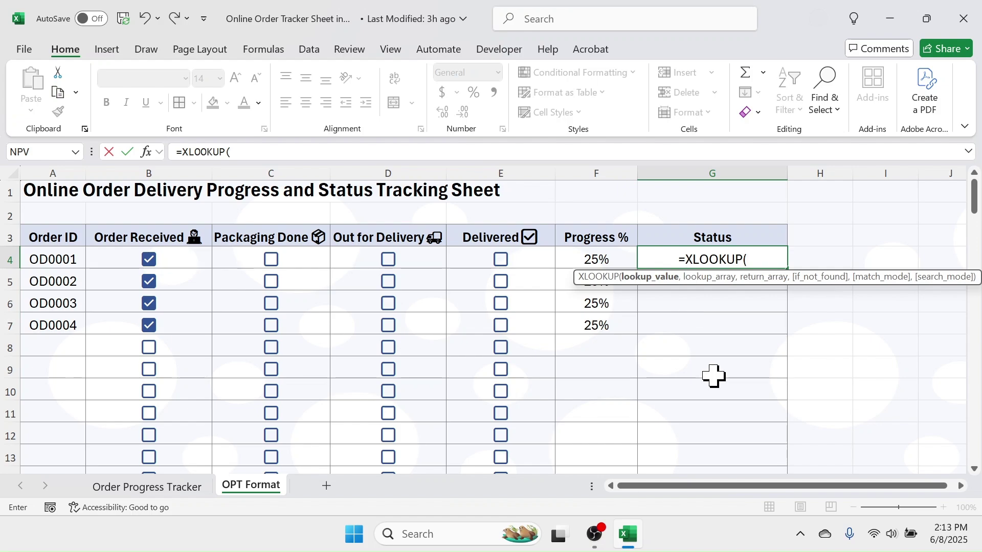
text(TR)
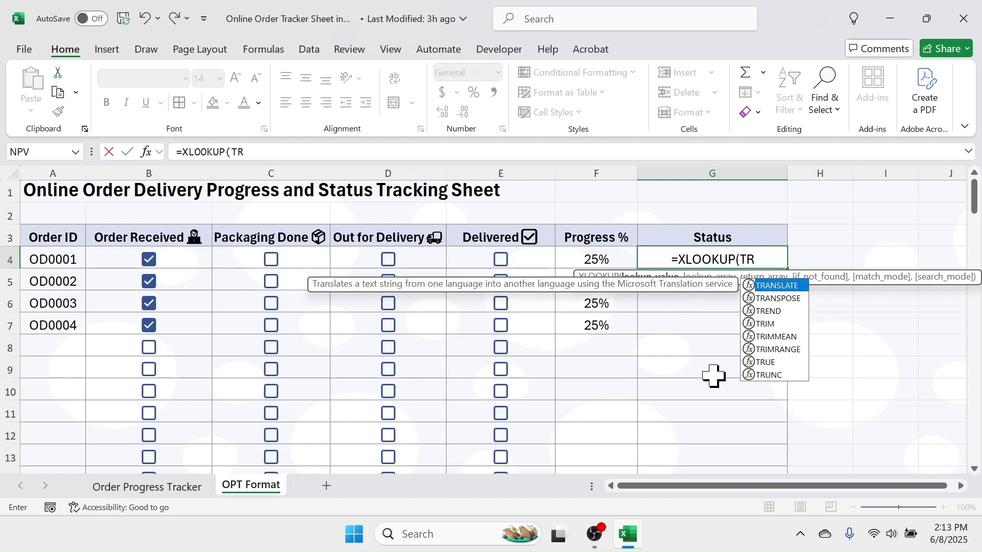
text(UE,)
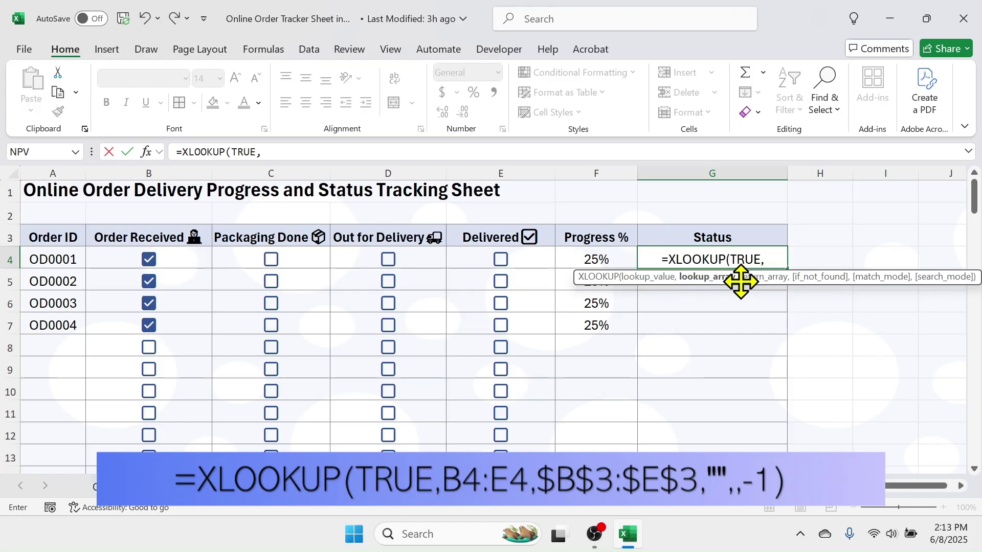
click(125, 258)
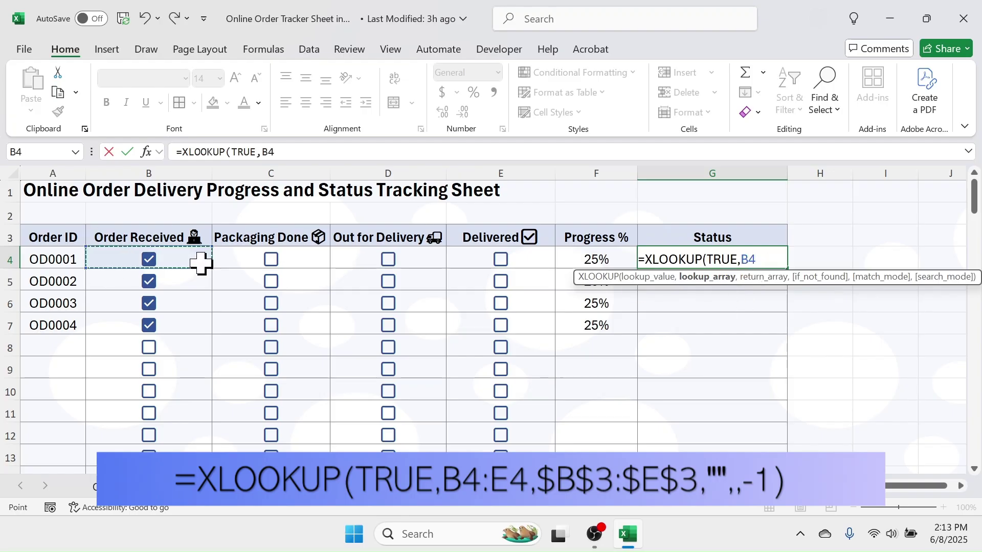
drag(200, 262, 491, 263)
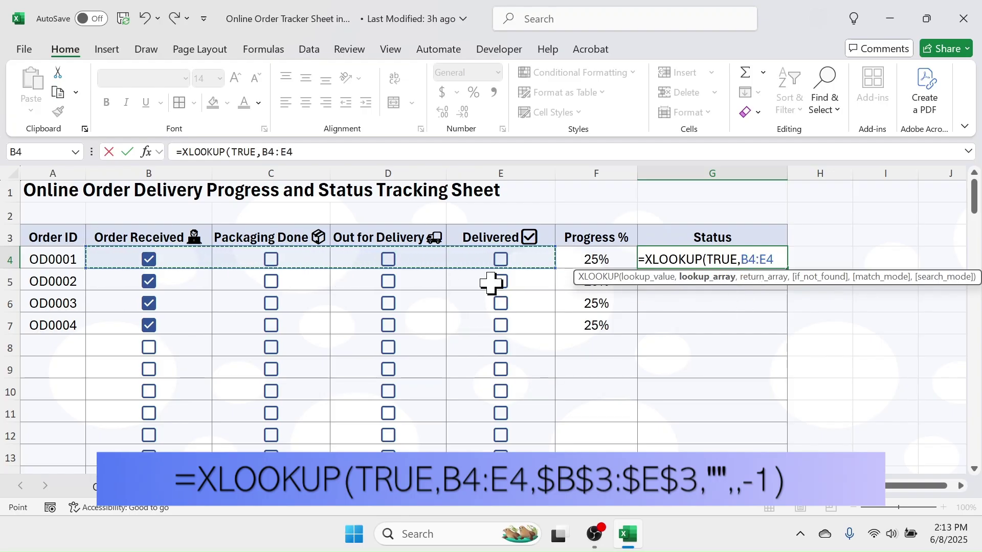
Add the stage headers $B$3:$E$3 as the XLOOKUP return array, "" as the not-found value, and skip the match mode.
text(,)
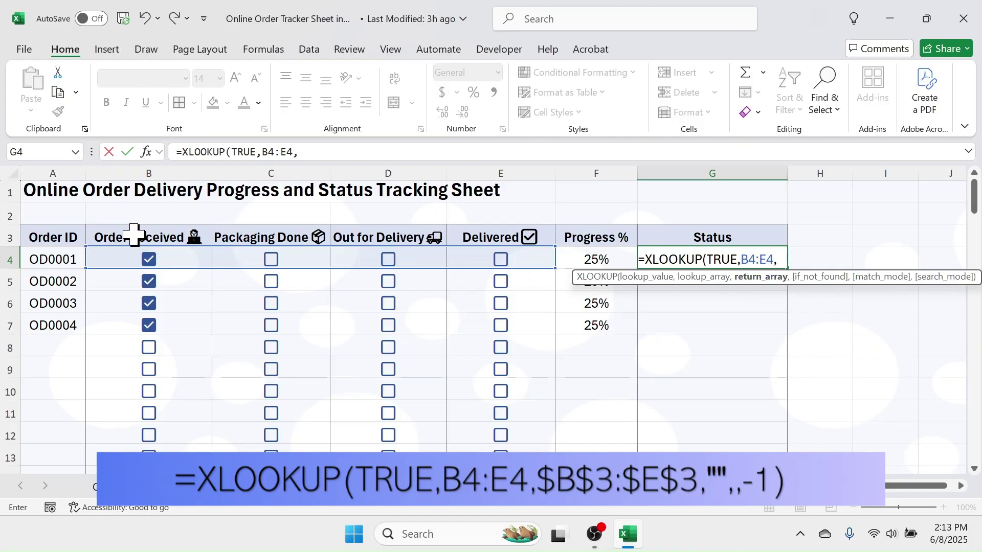
drag(134, 235, 499, 233)
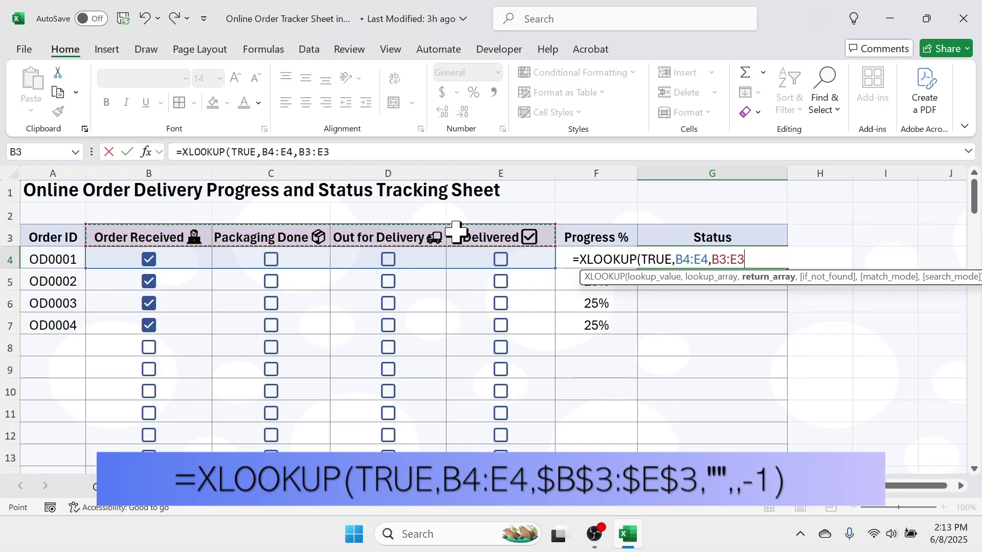
key(F4)
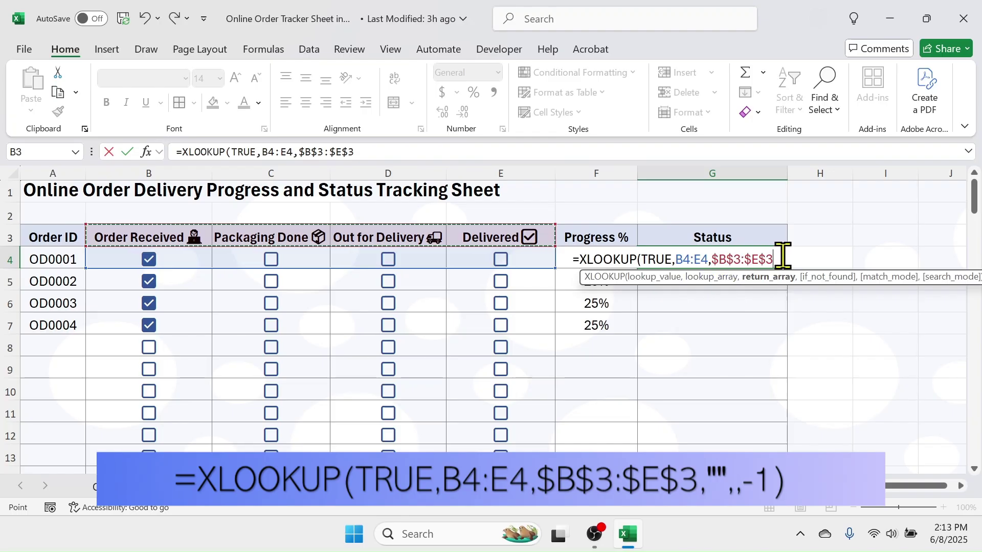
text(,)
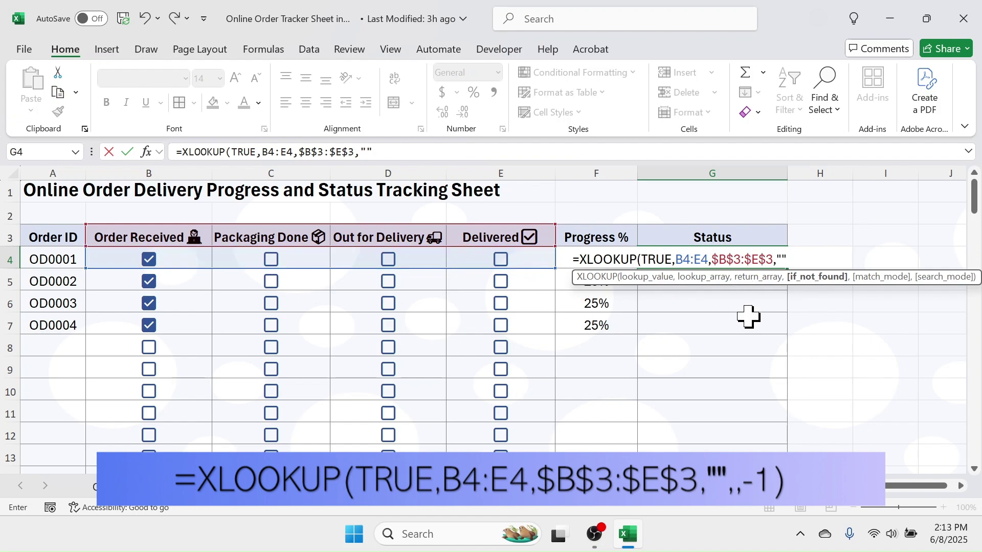
text(,)
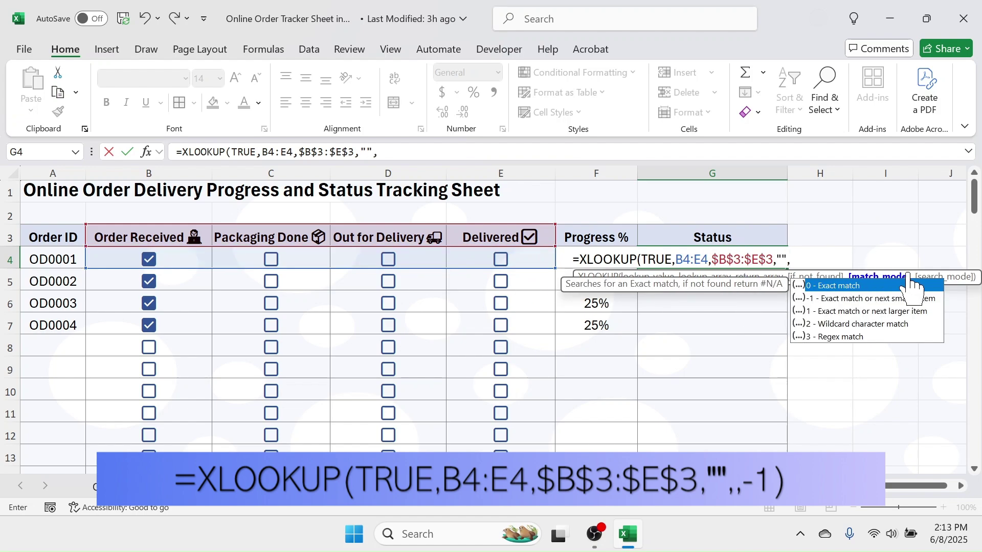
text(,)
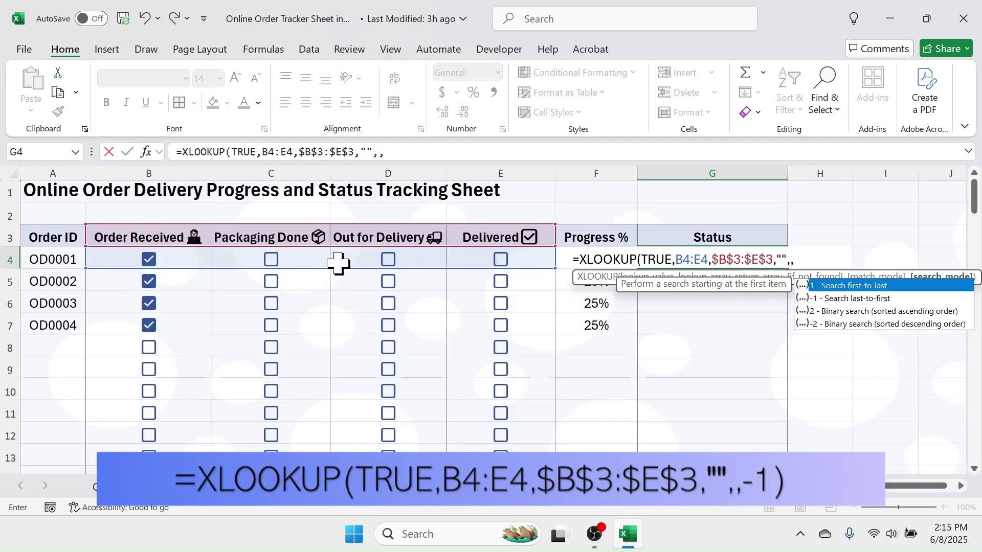
Park the unfinished G4 formula as text with a leading apostrophe, and tick Packaging Done and Out for Delivery for the first order.
click(573, 260)
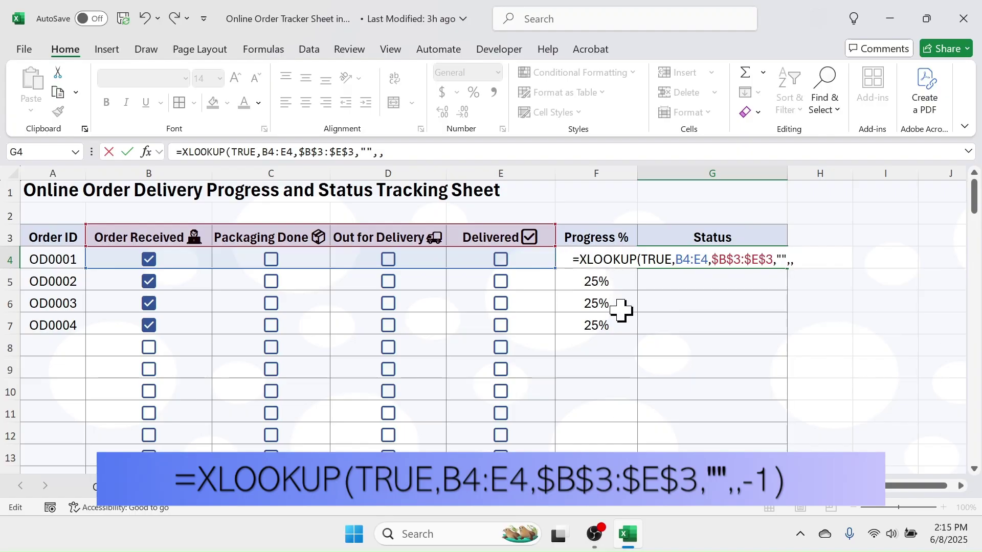
text(')
key(ctrl+Return)
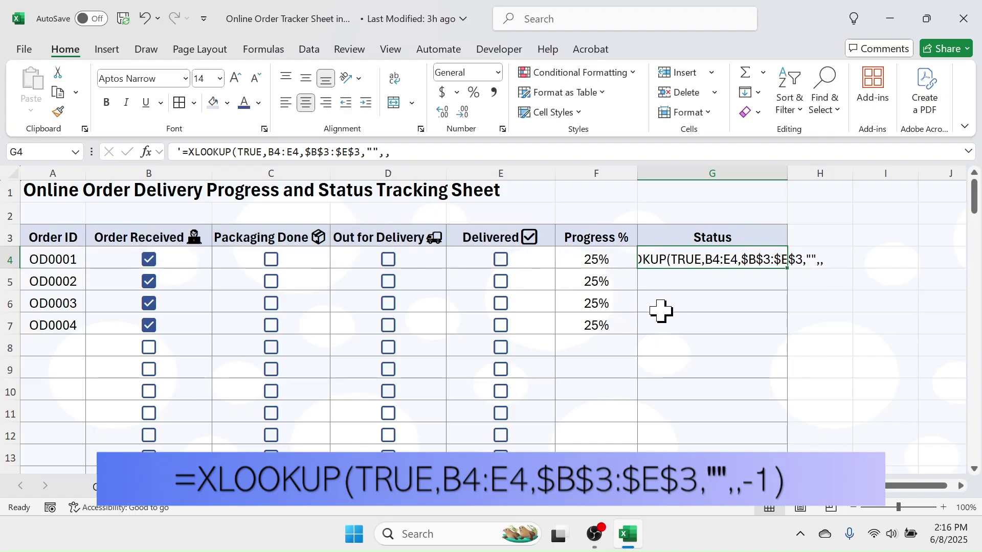
click(272, 259)
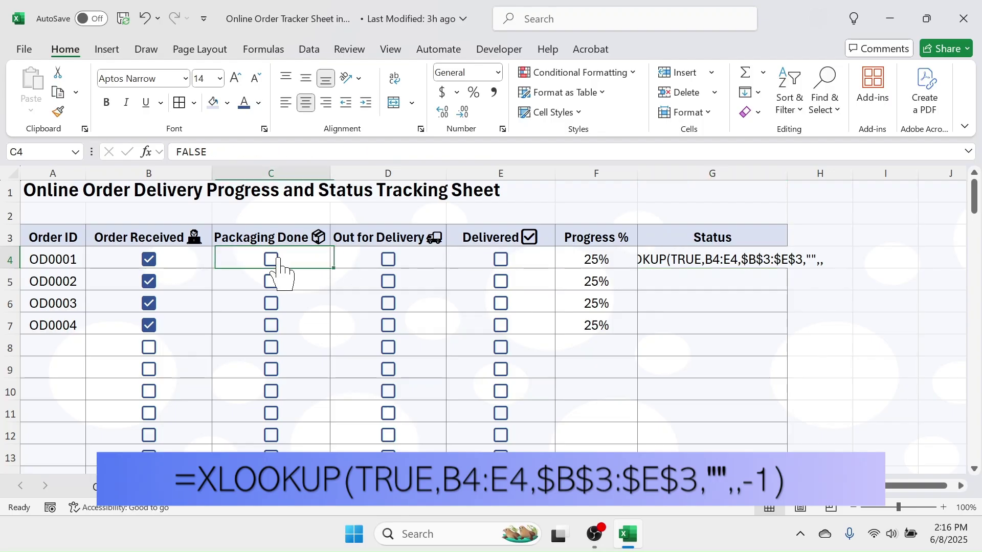
click(388, 260)
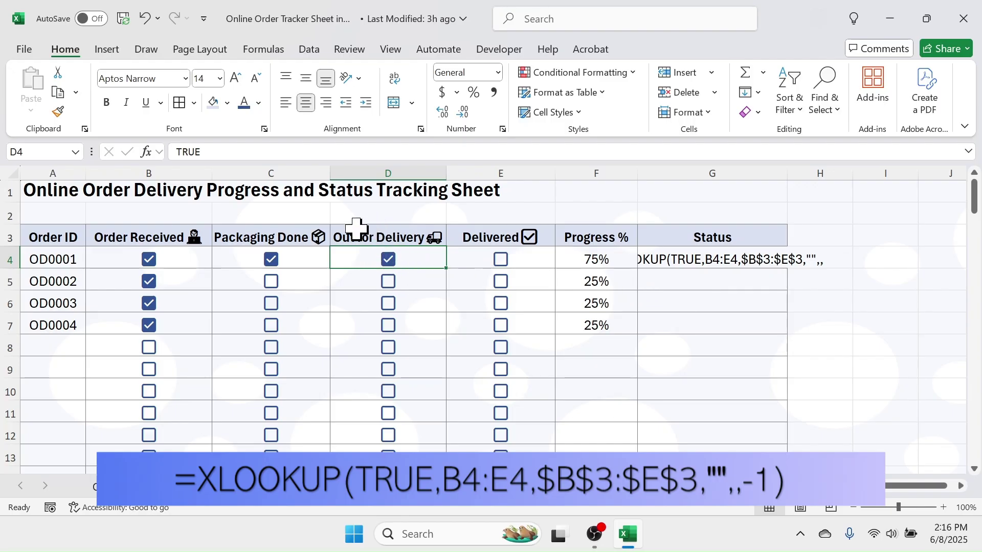
Turn the G4 text back into a formula and complete it with last-to-first search: =XLOOKUP(TRUE,B4:E4,$B$3:$E$3,"",,-1).
click(704, 259)
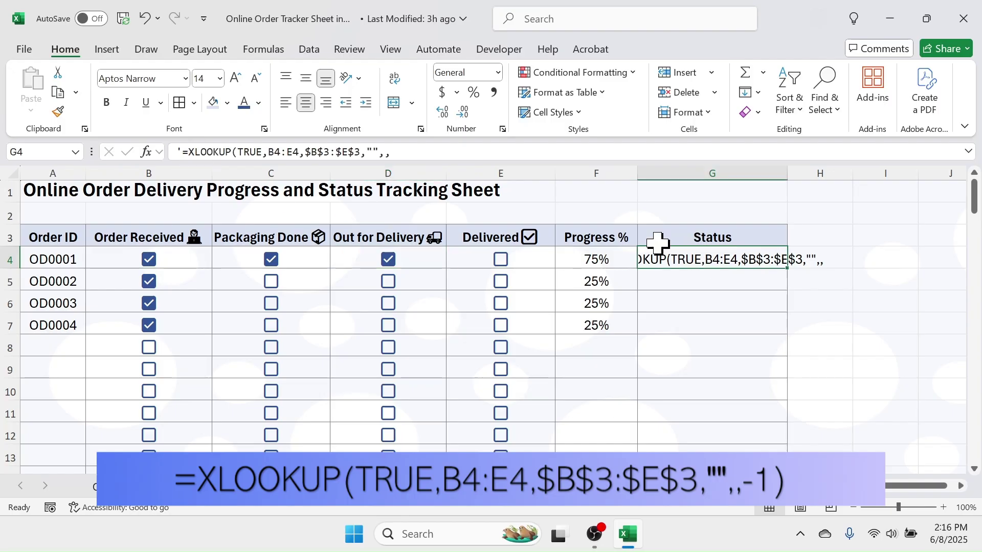
double_click(696, 260)
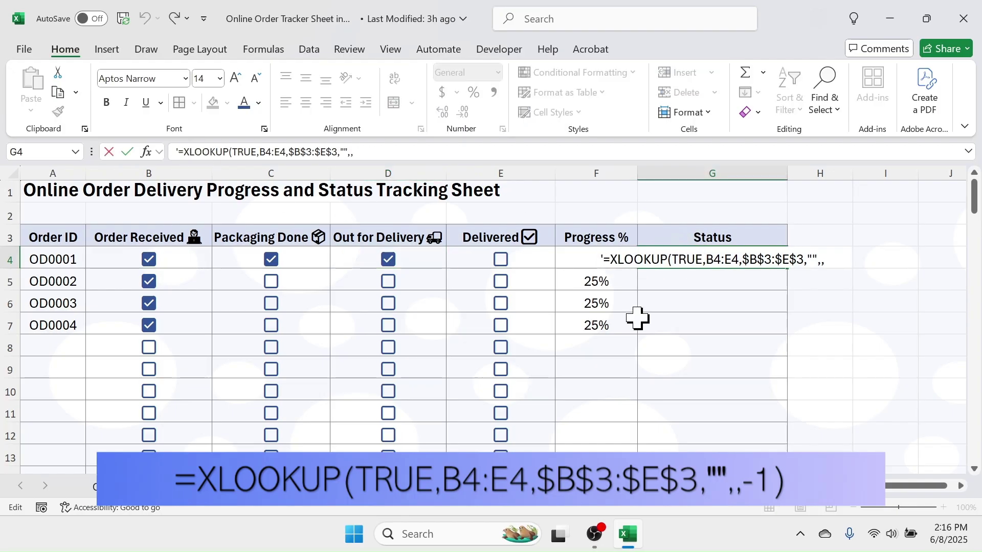
key(Delete)
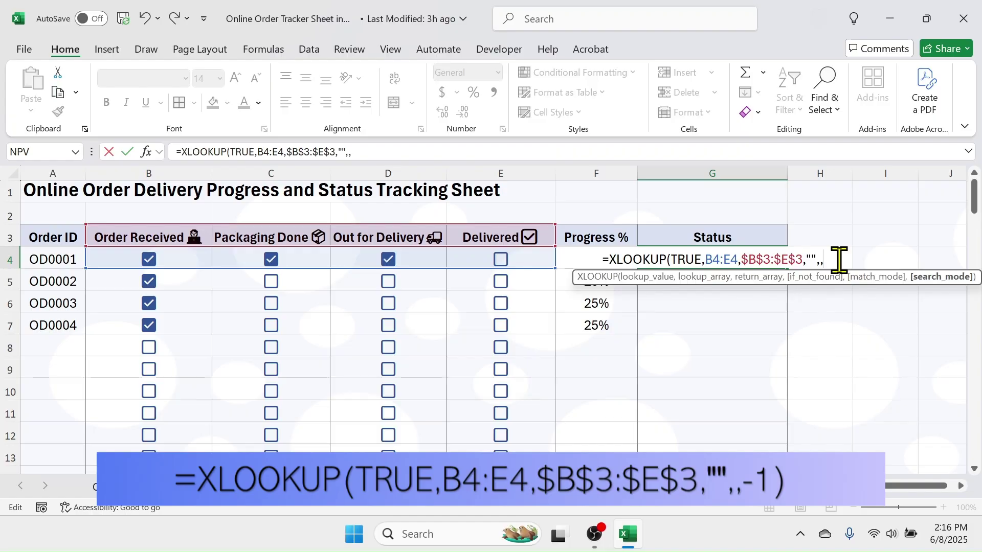
key(BackSpace)
text(,)
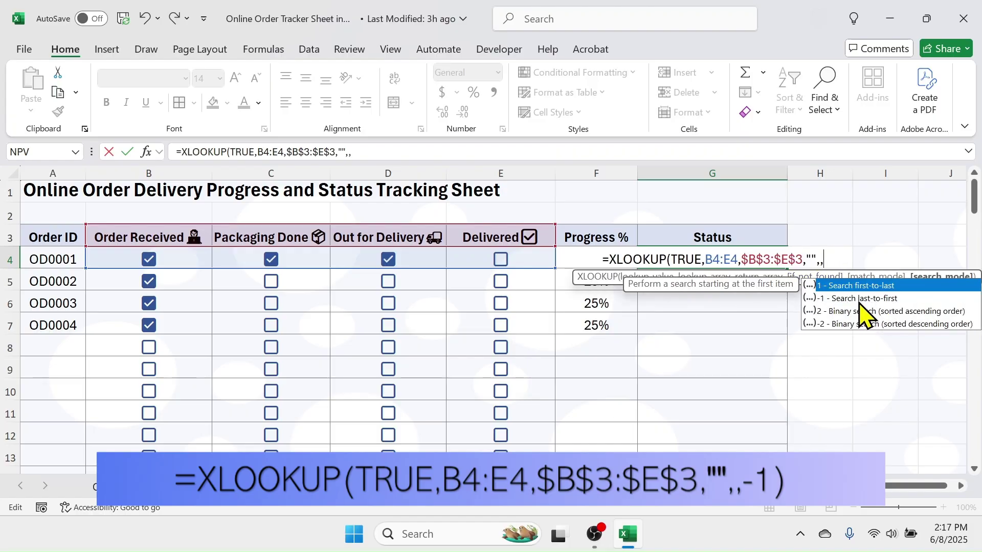
double_click(876, 298)
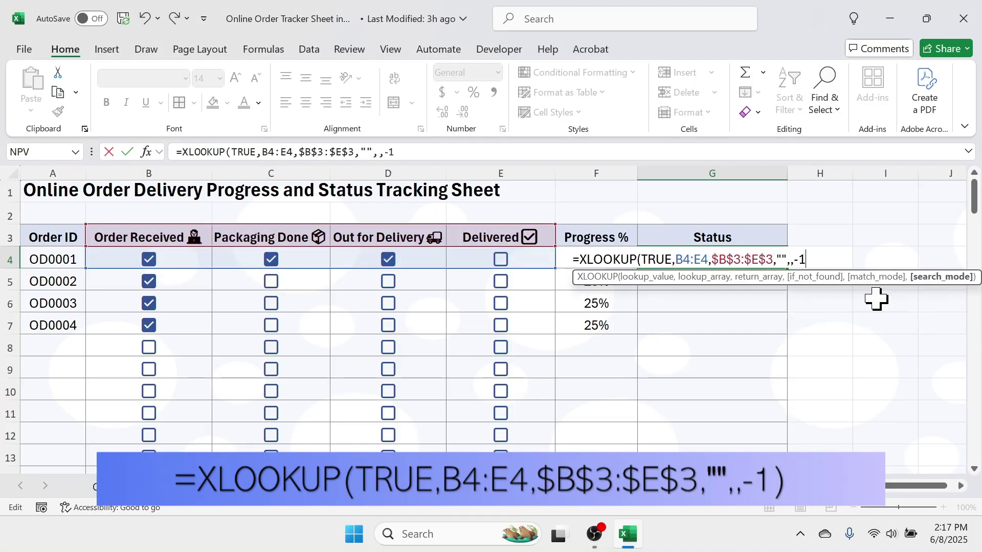
text())
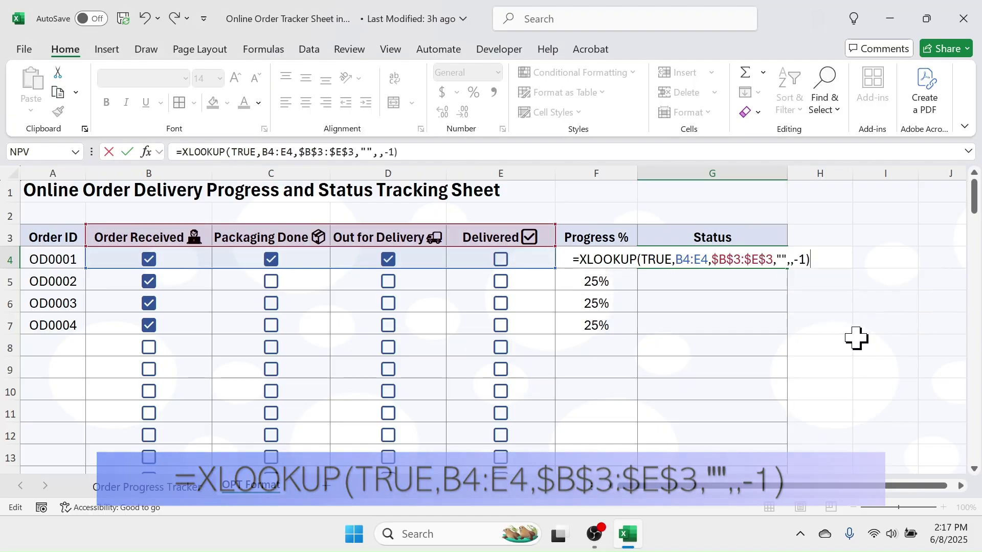
key(Return)
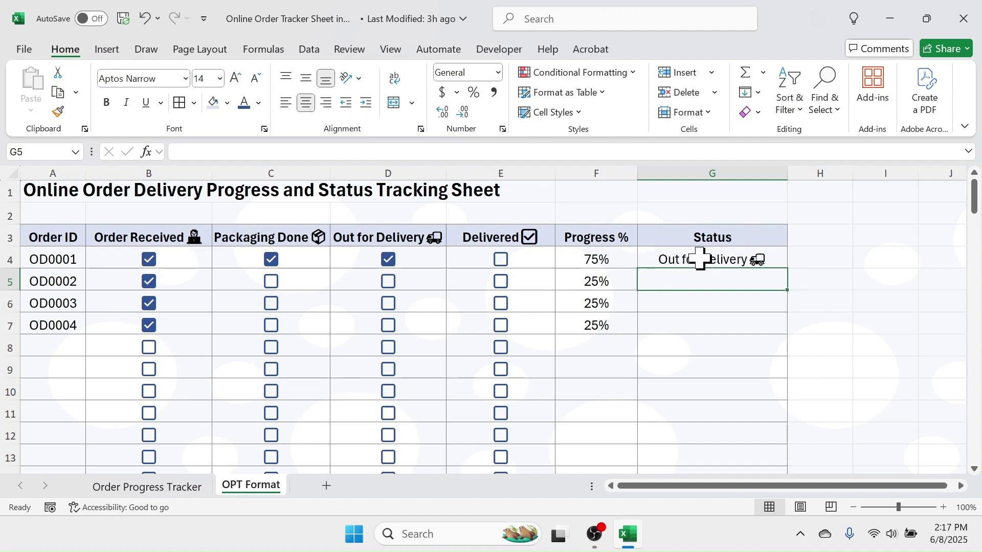
Test the first order's status by unticking Out for Delivery and Packaging Done, and re-ticking them together with Delivered.
click(601, 259)
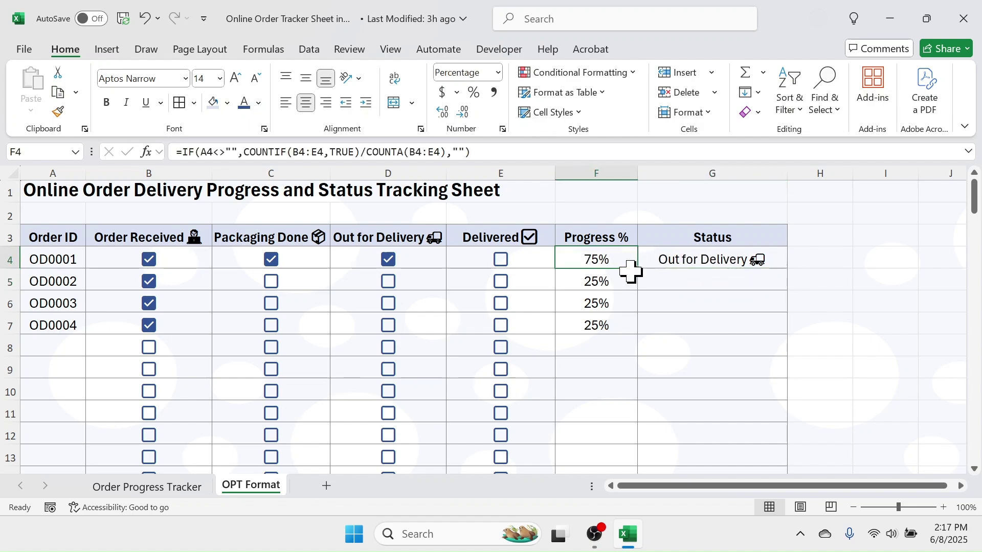
click(389, 261)
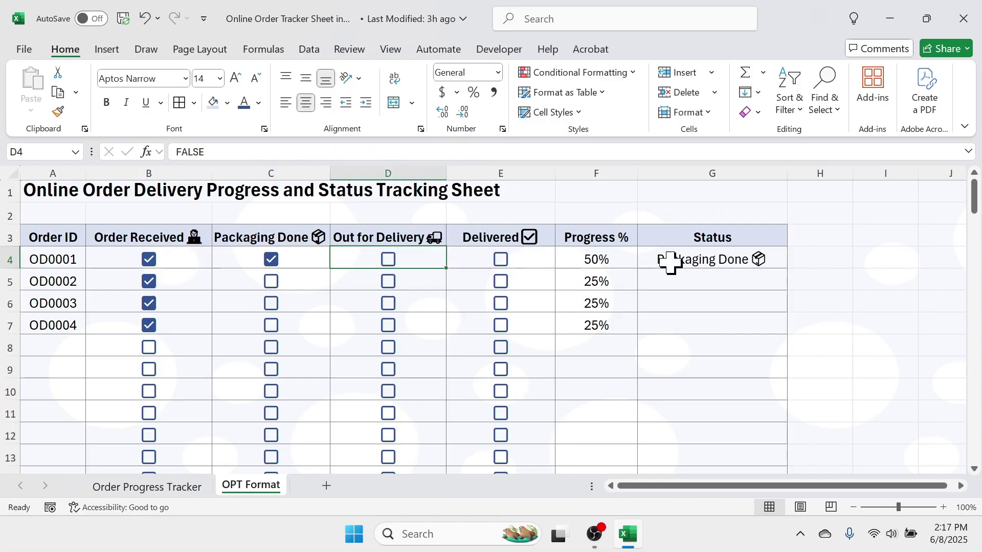
click(271, 260)
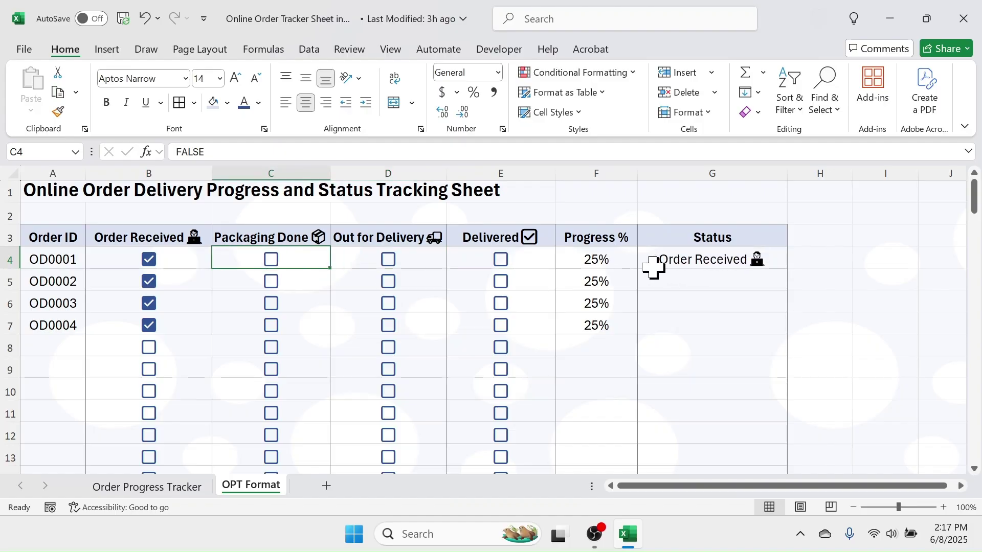
click(272, 261)
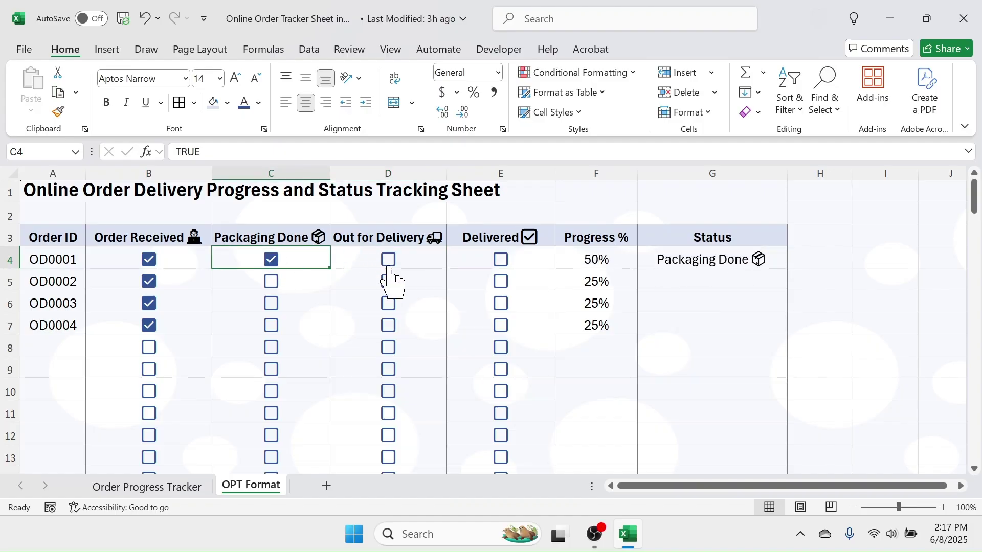
click(388, 261)
click(501, 261)
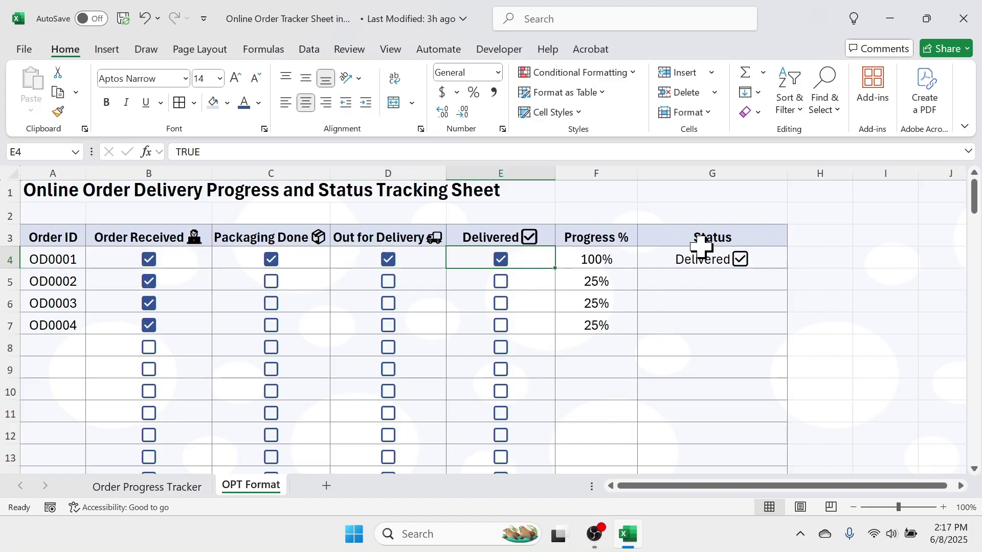
Fill the G4 XLOOKUP formula down the Status column to row 100.
click(745, 258)
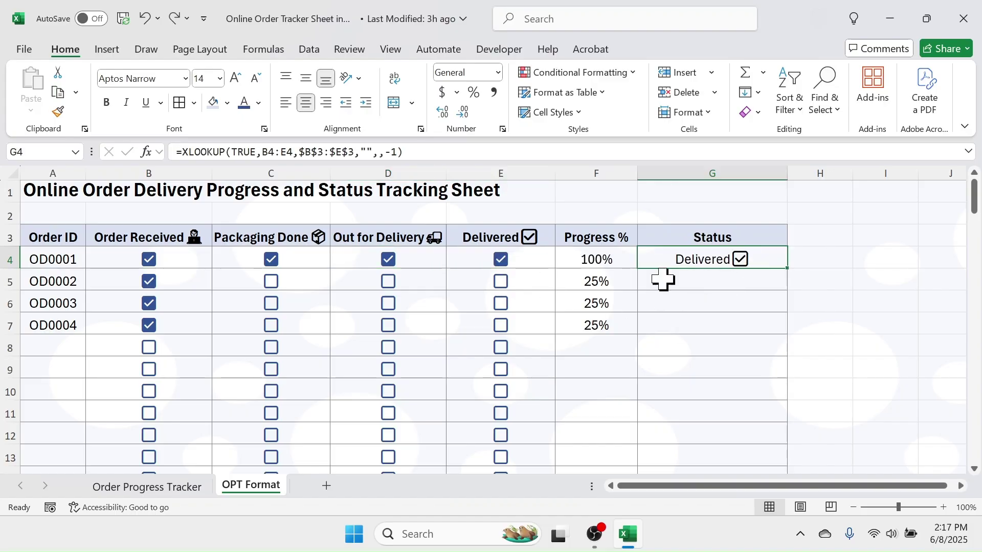
drag(786, 272, 772, 434)
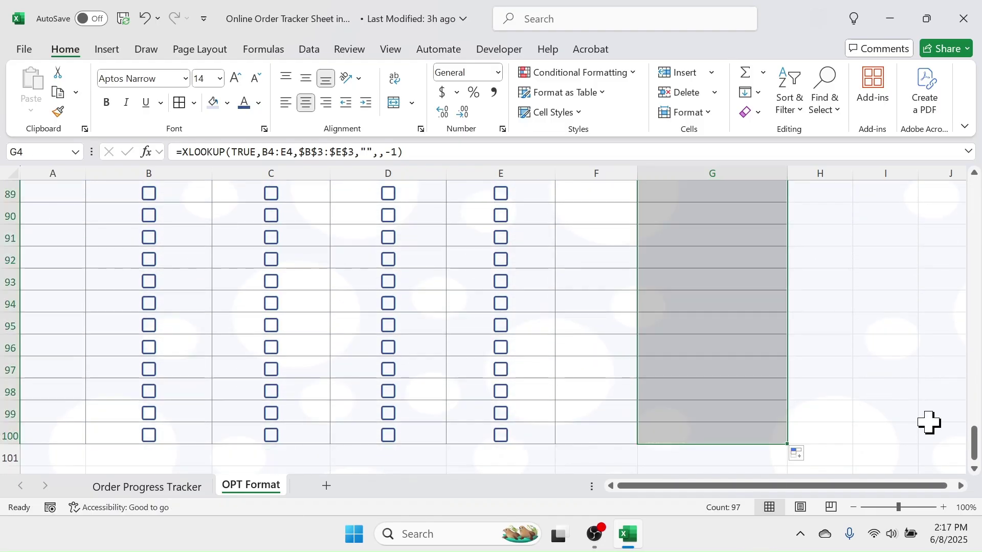
drag(974, 443, 974, 191)
click(692, 374)
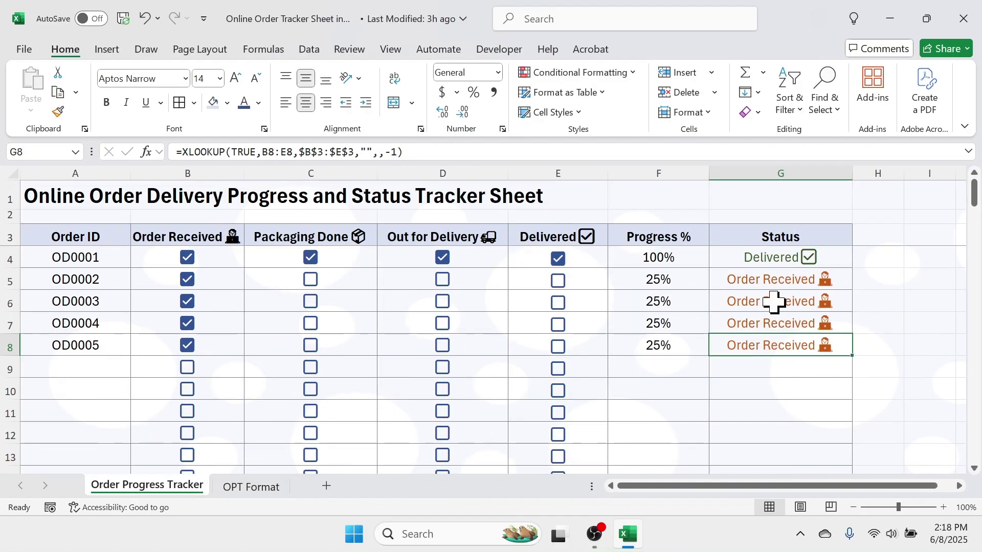
Tick Packaging Done and Out for Delivery for the second order on the Order Progress Tracker sheet.
click(314, 283)
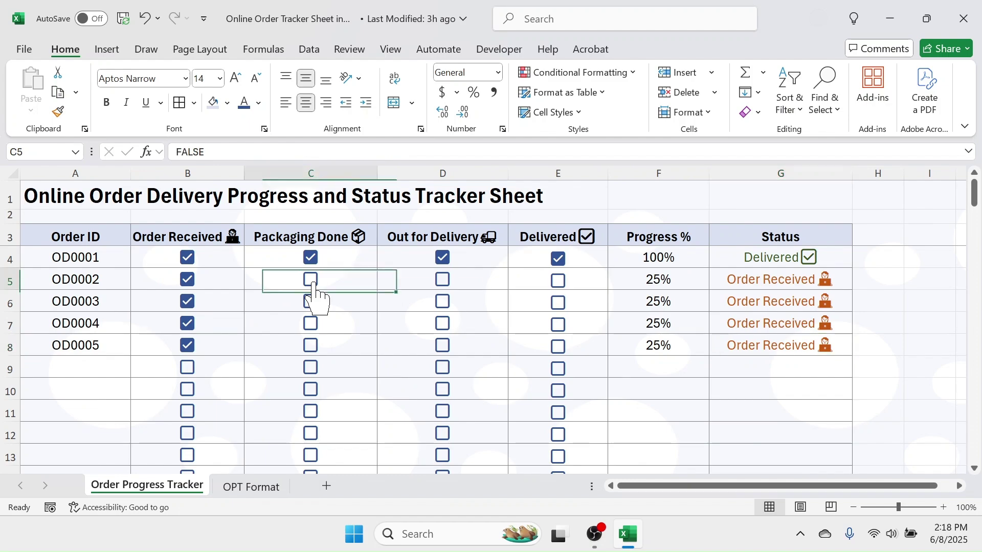
click(443, 286)
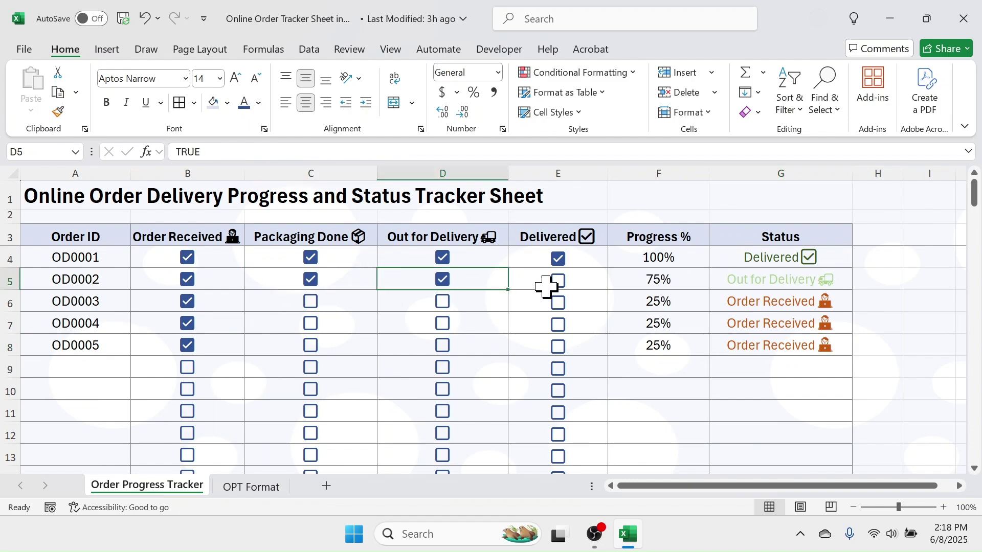
Tick Delivered for order OD0002, and reset the order by unticking Delivered, Out for Delivery and Packaging Done.
click(561, 284)
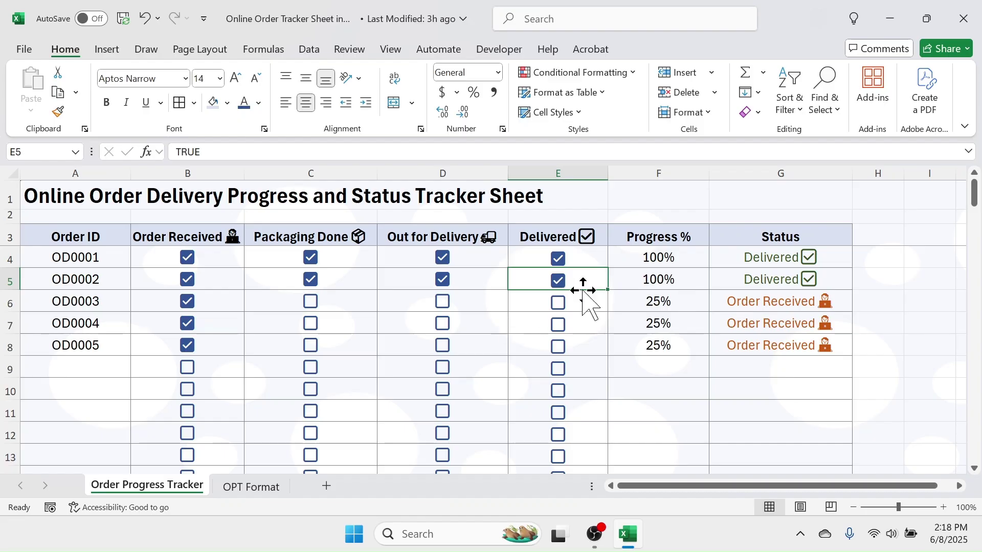
click(558, 282)
click(442, 280)
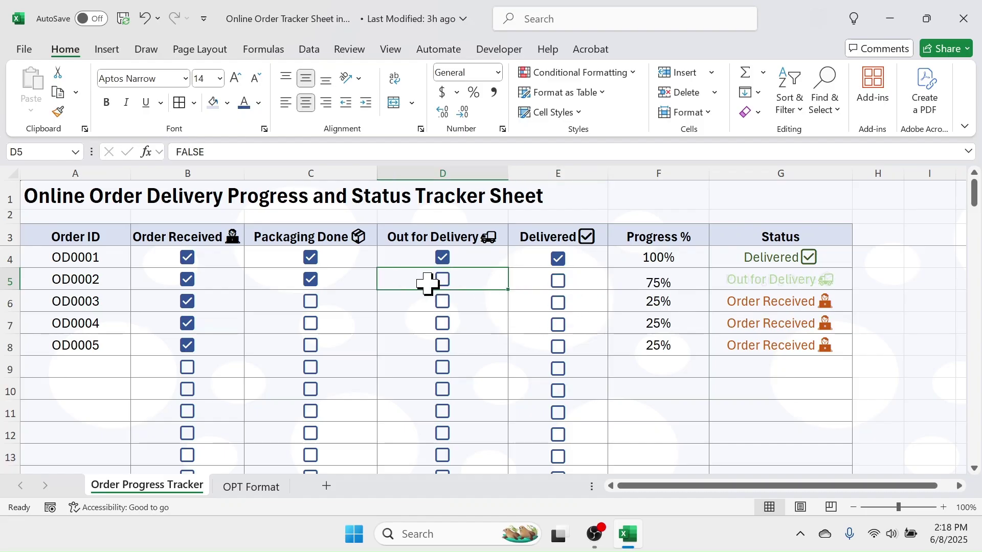
click(310, 280)
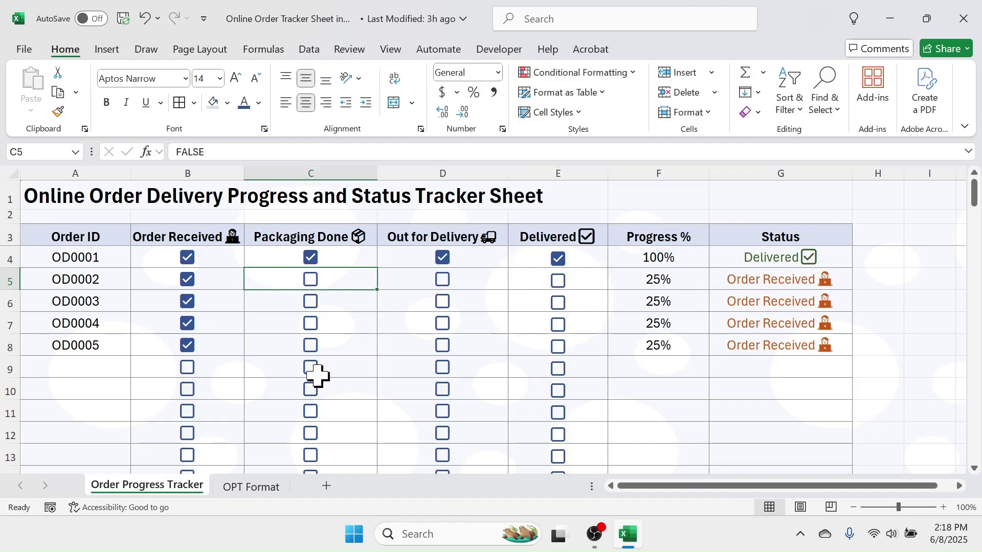
Start an Equal To highlight rule for the Status cells G4:G100 on the OPT Format sheet.
click(263, 489)
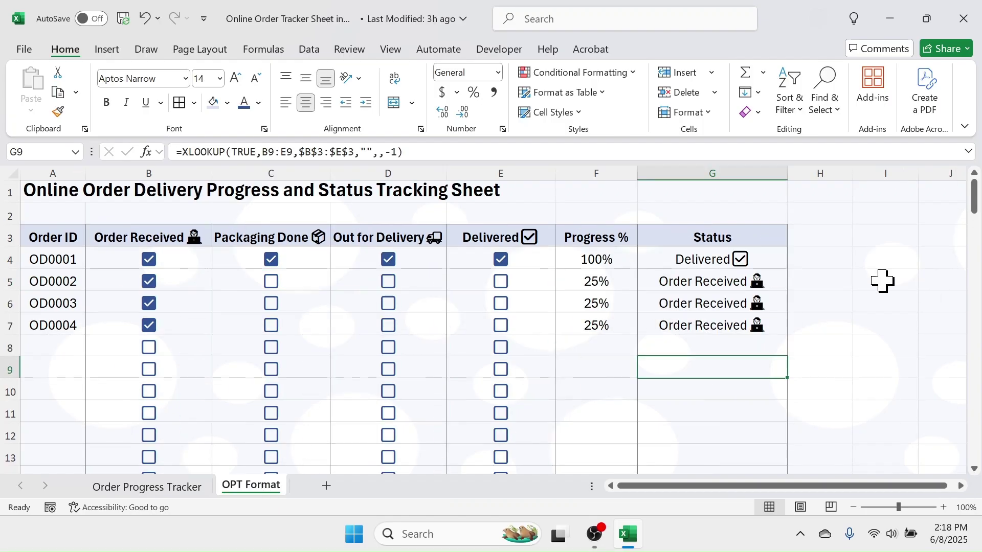
click(697, 256)
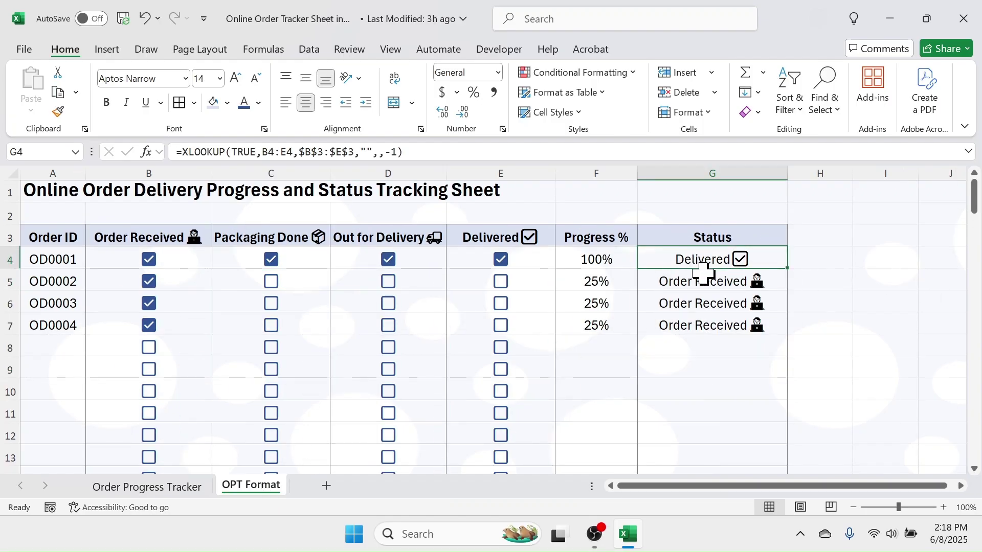
drag(712, 260, 712, 436)
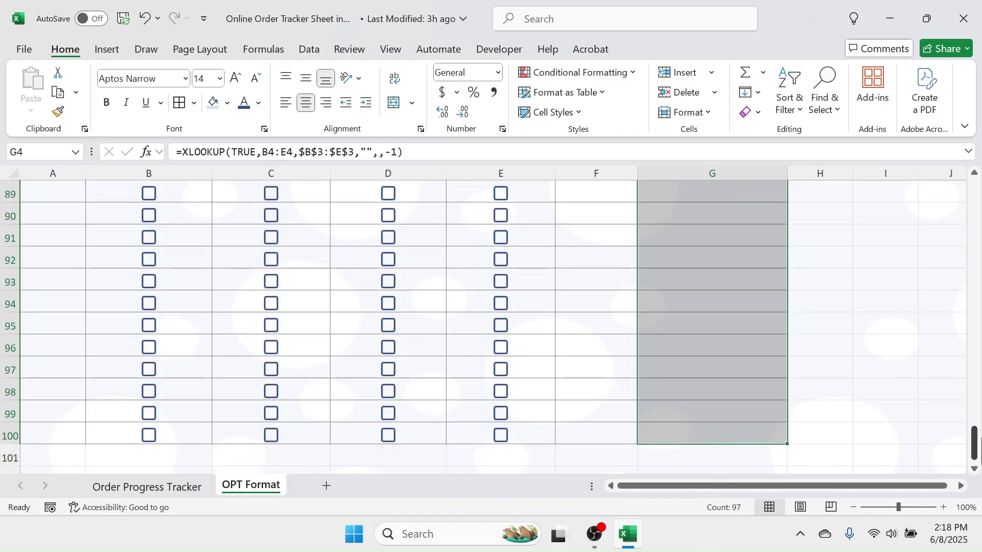
drag(975, 450, 975, 194)
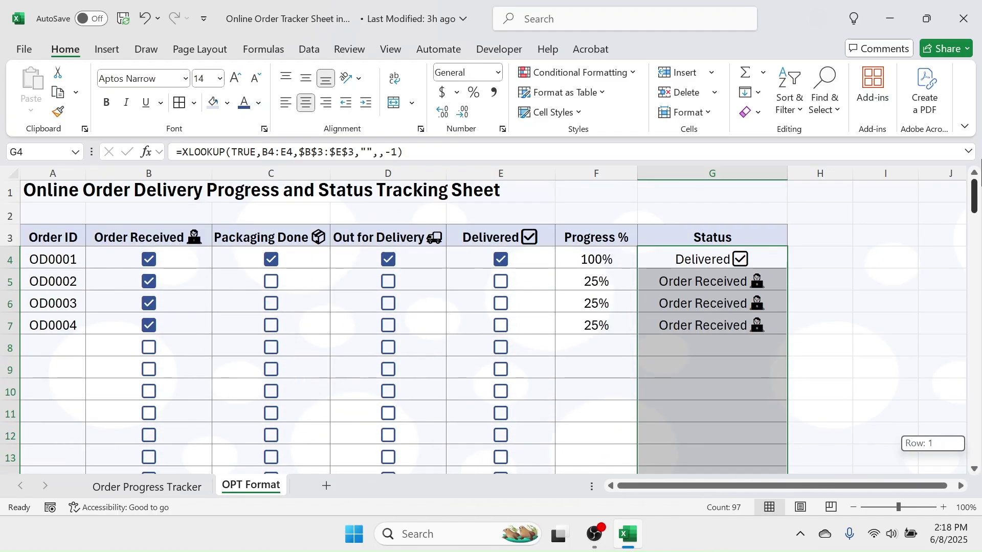
click(633, 73)
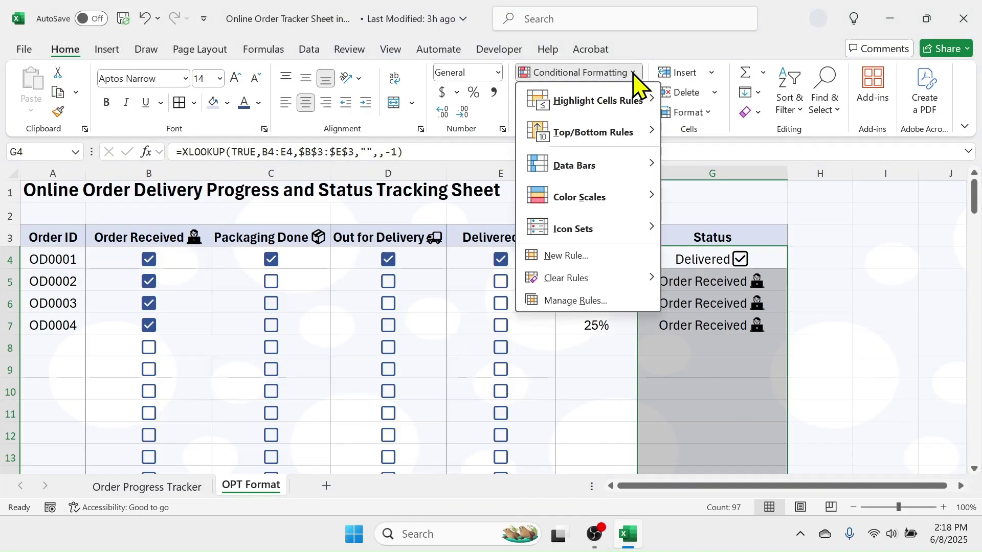
mouse_move(594, 104)
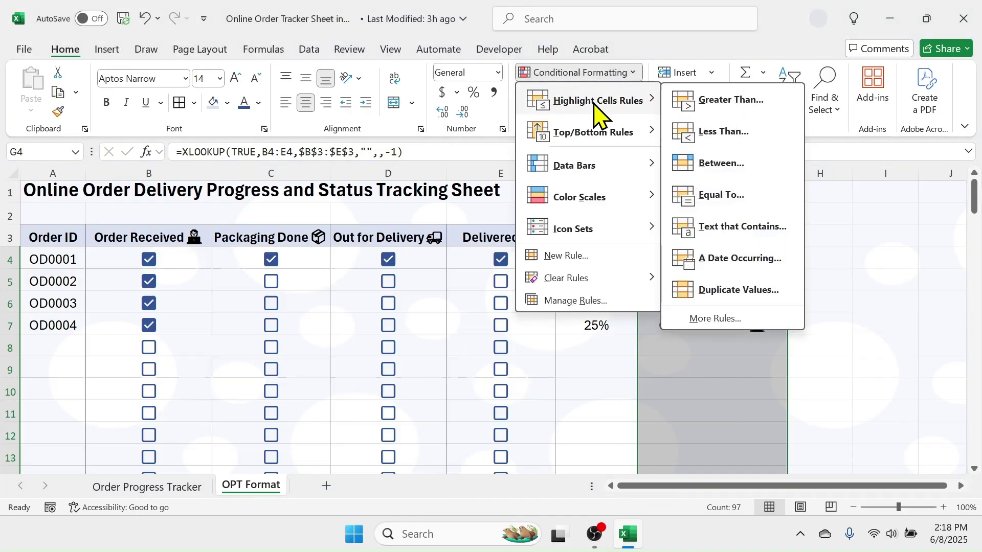
click(719, 197)
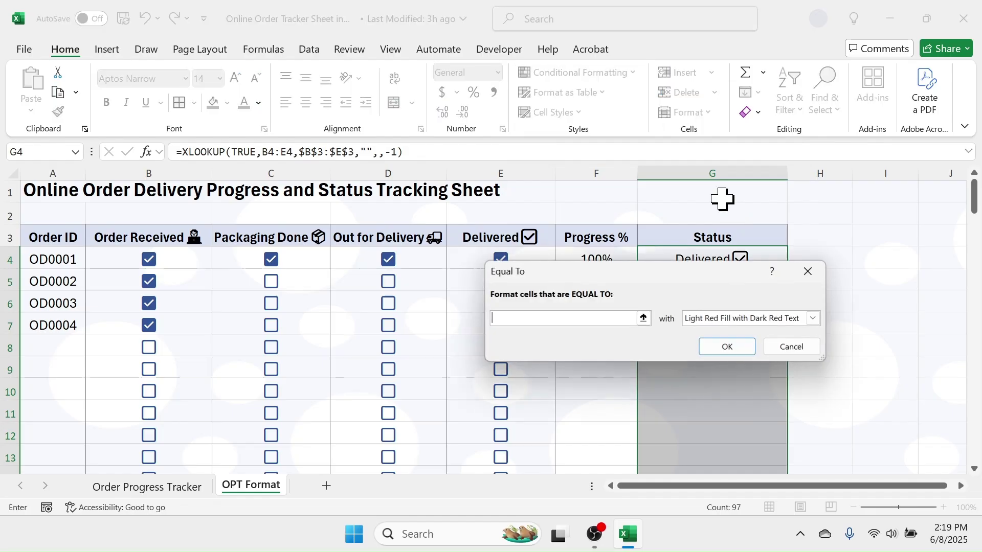
Set the Equal To rule's value to "Order Received" followed by the person-with-laptop emoji.
drag(682, 280, 488, 255)
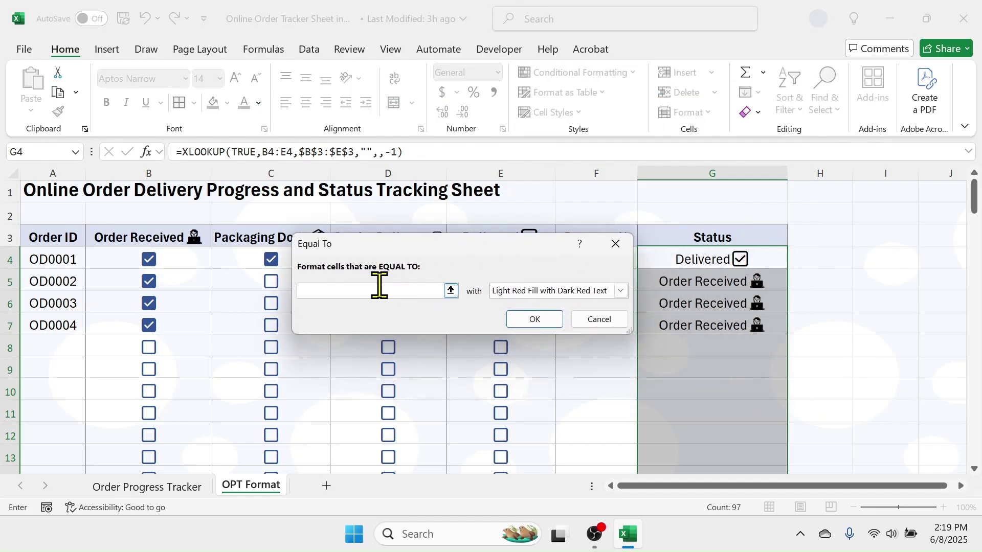
drag(467, 256, 442, 252)
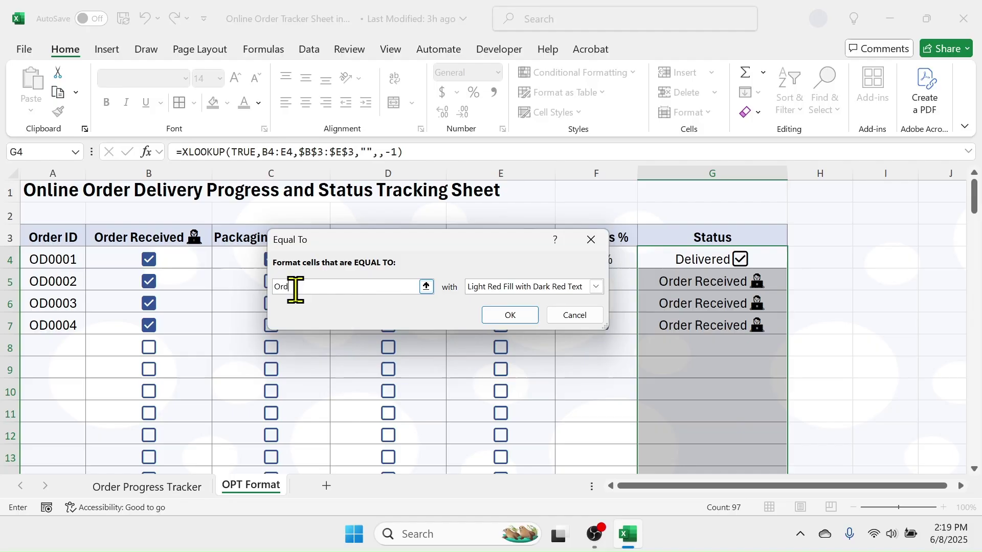
click(295, 289)
text(Order Received)
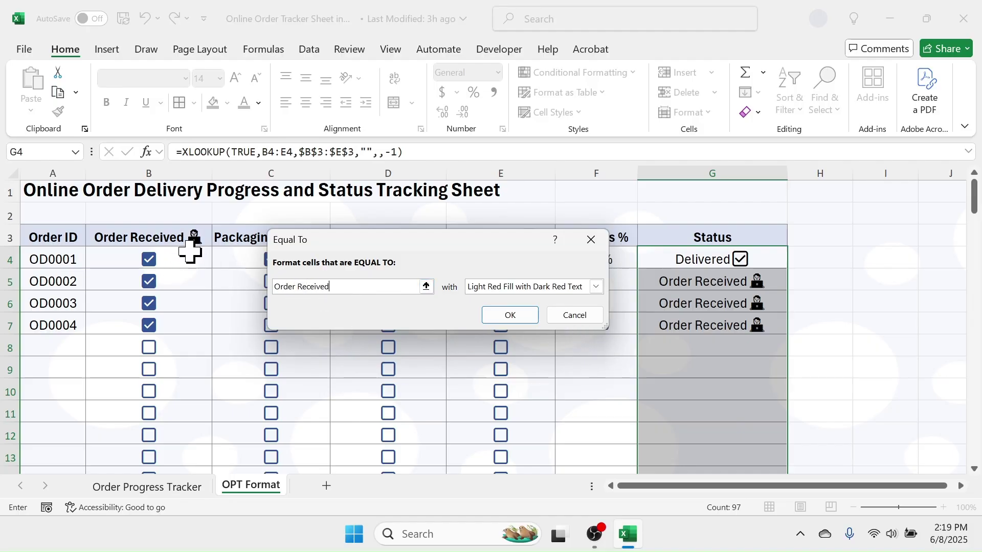
key(super+period)
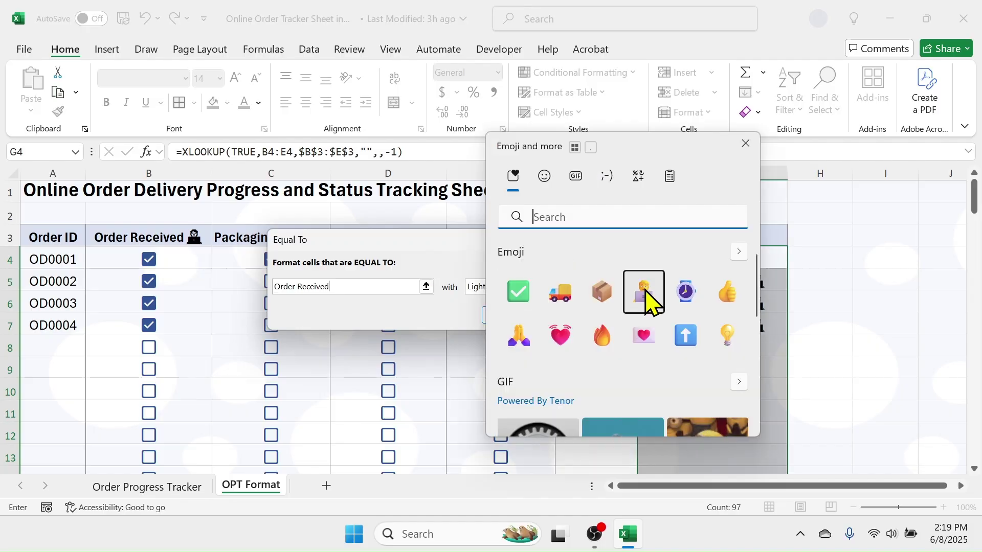
click(644, 294)
click(745, 144)
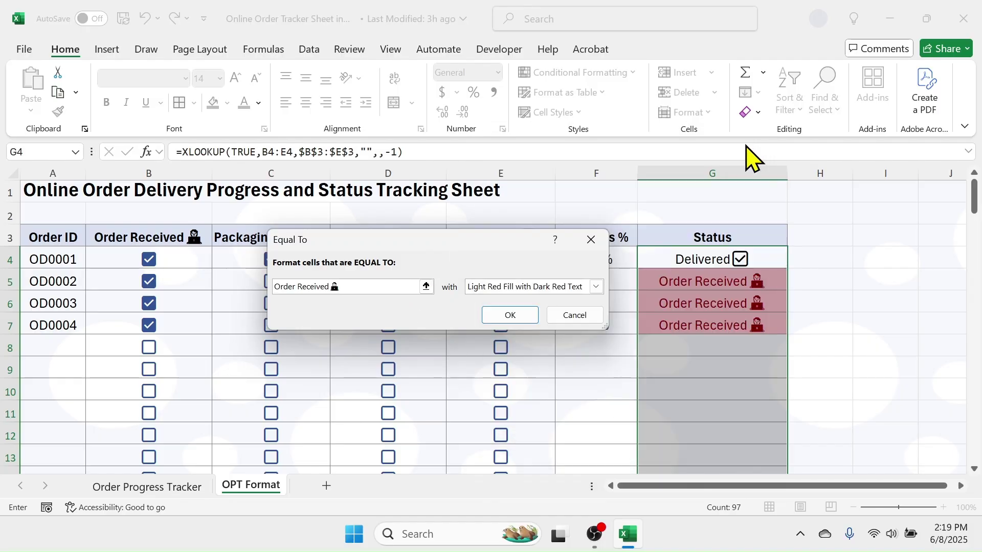
Give the Order Received rule a custom format with light orange font colour and apply the rule.
click(594, 287)
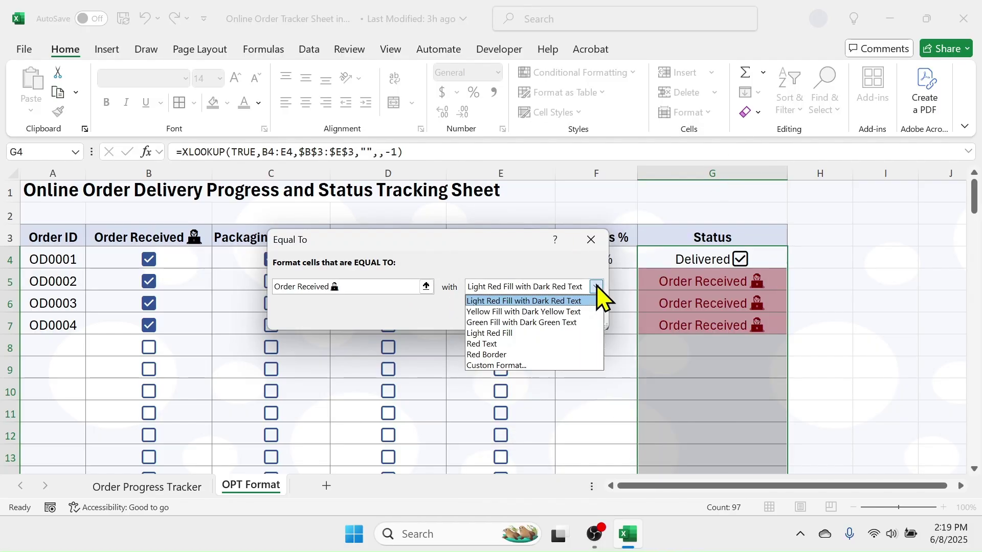
click(498, 366)
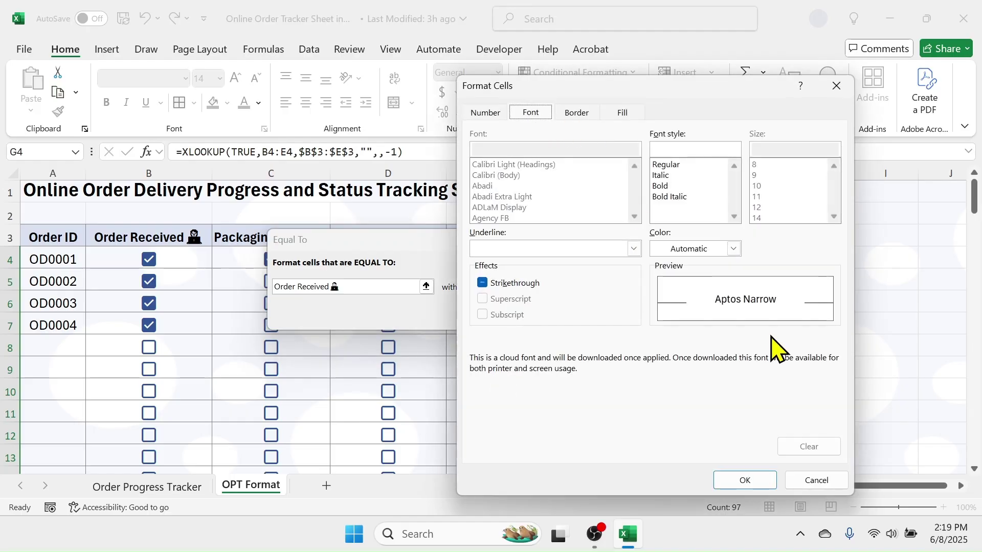
click(733, 249)
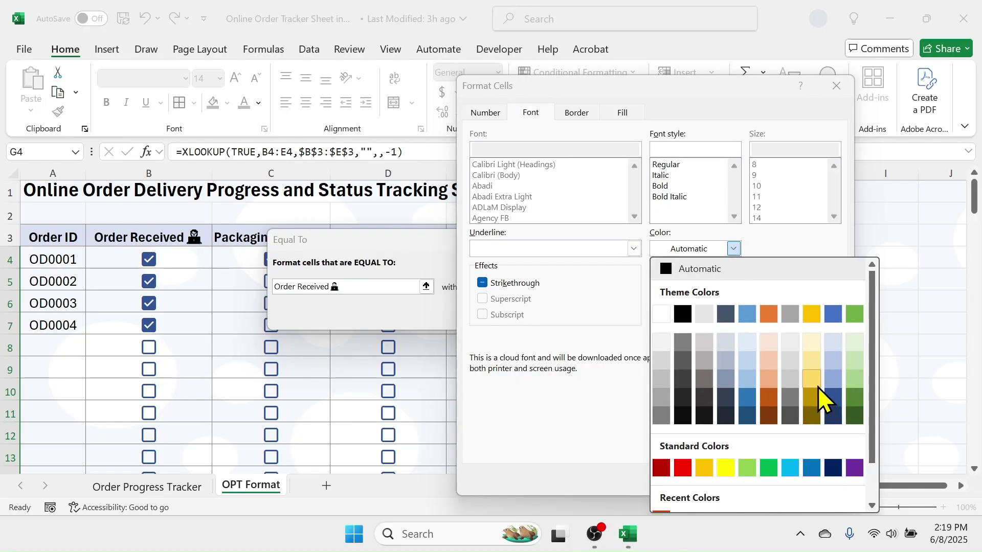
click(772, 384)
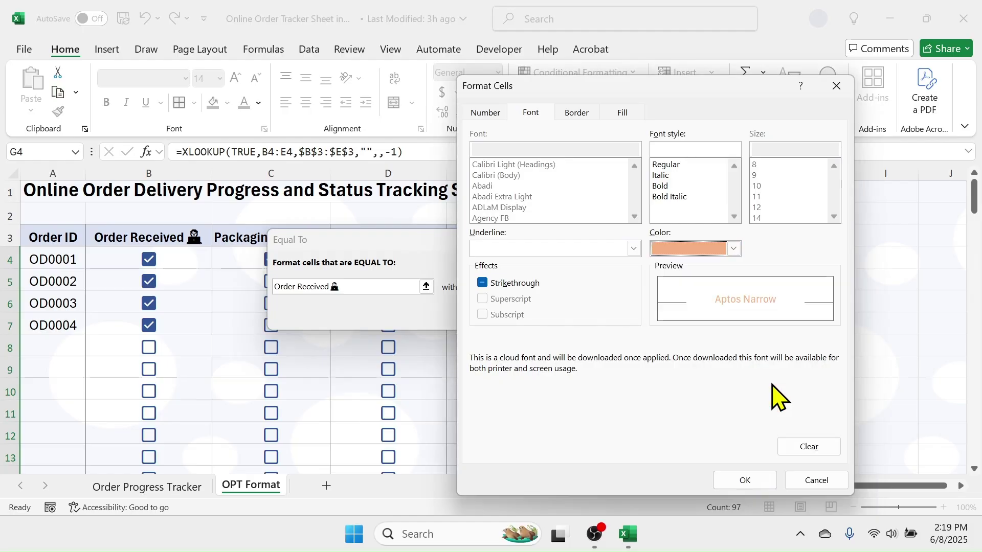
click(745, 481)
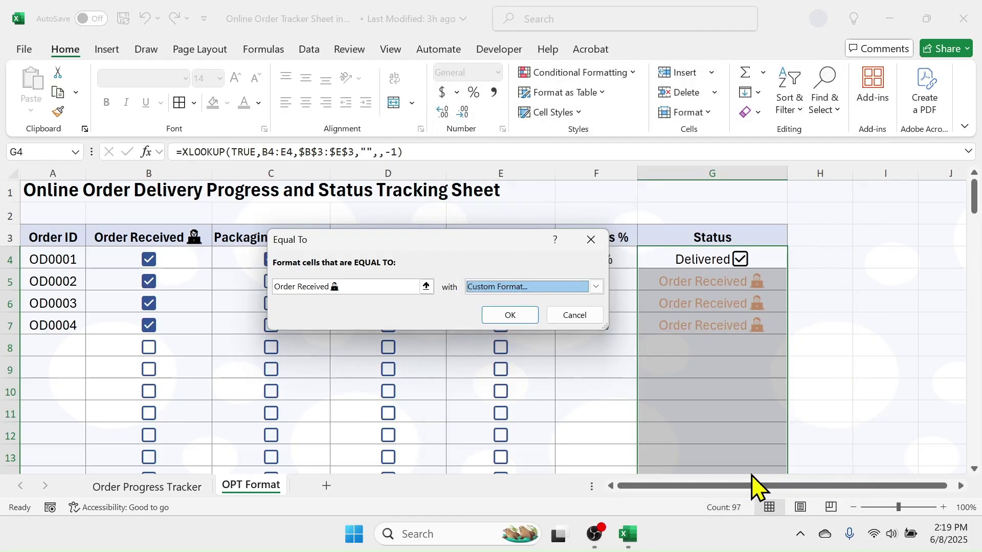
click(511, 316)
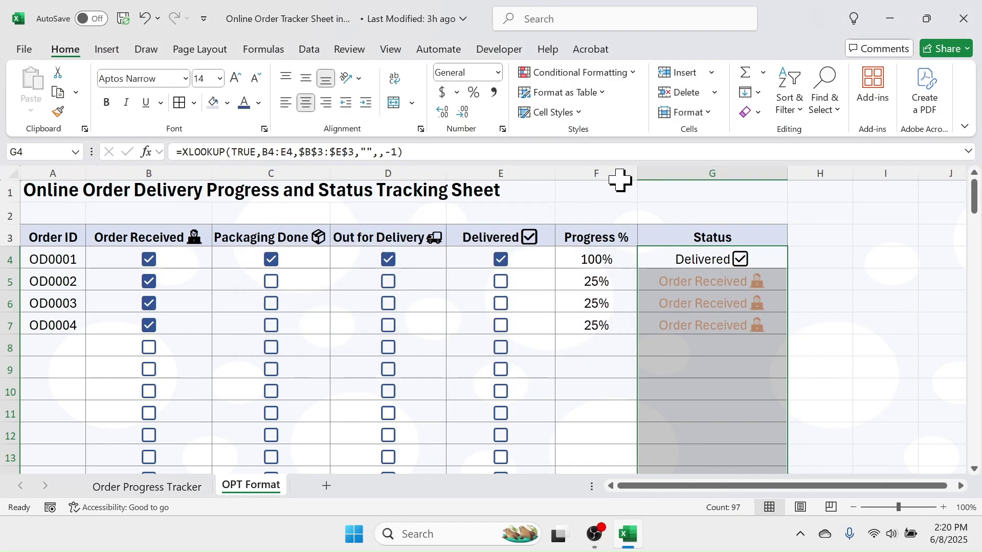
Edit the Order Received conditional formatting rule to use a dark orange font colour and apply it.
click(633, 72)
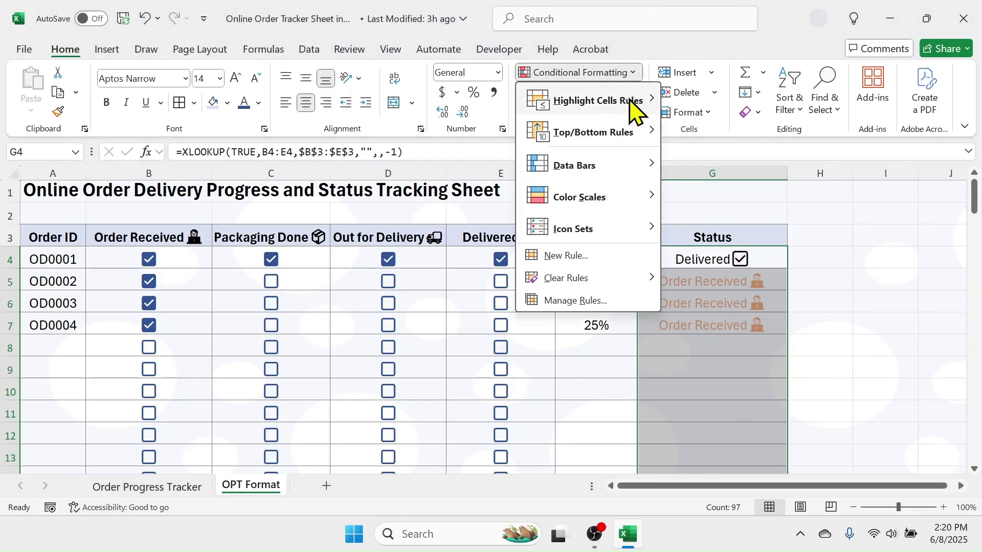
click(586, 307)
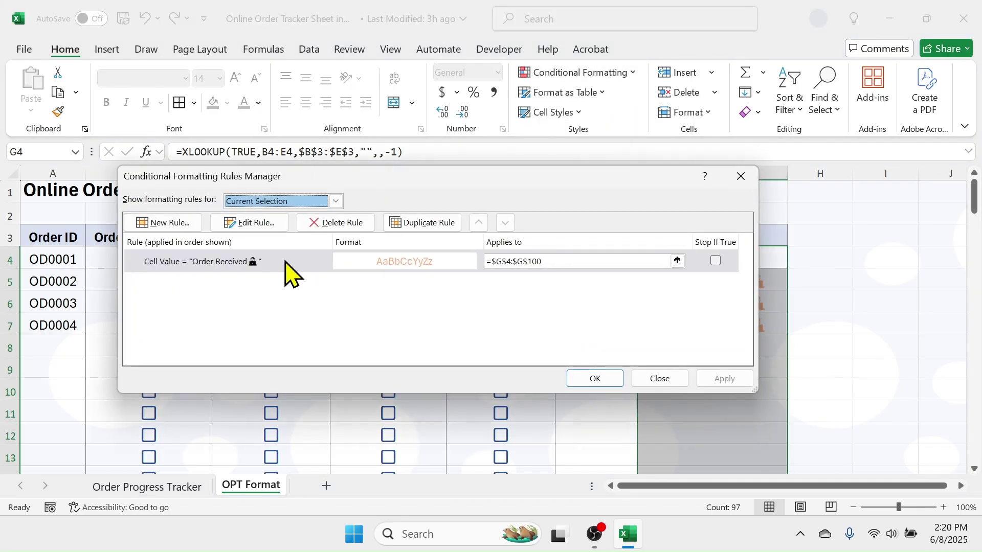
double_click(224, 260)
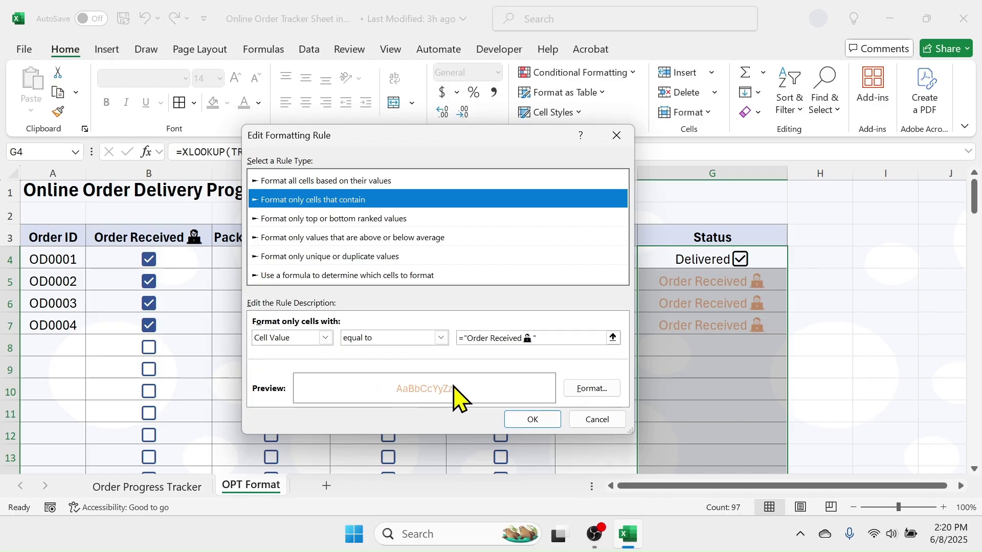
click(593, 392)
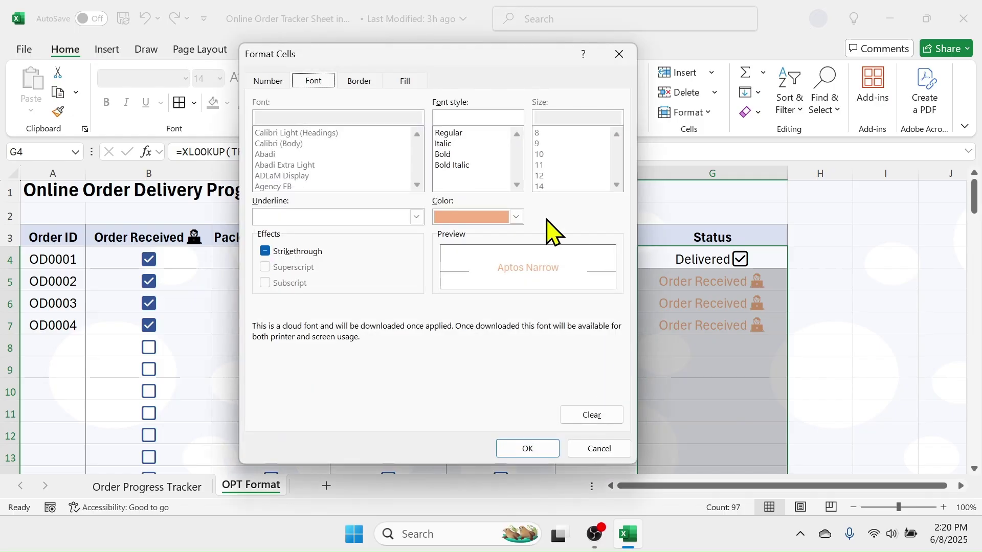
click(516, 217)
click(552, 368)
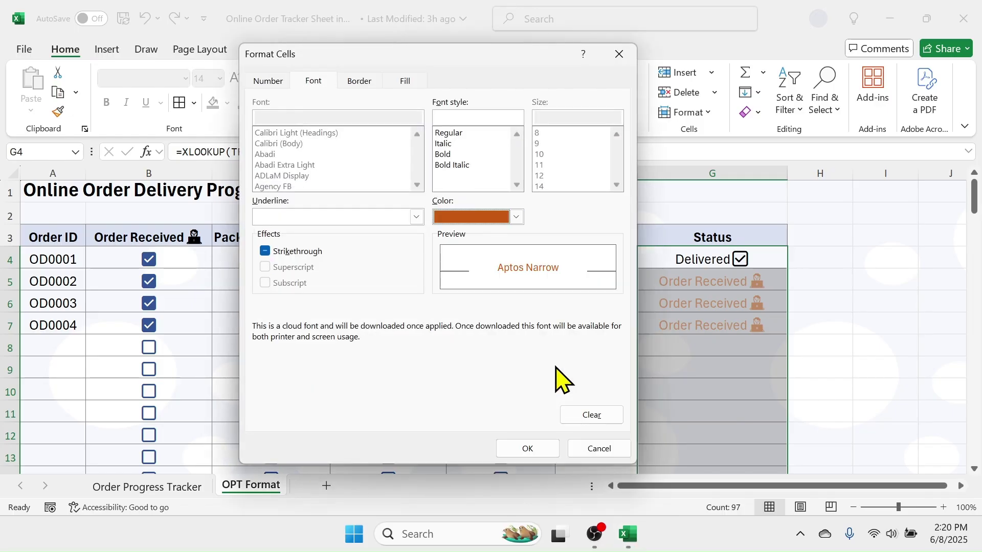
click(539, 448)
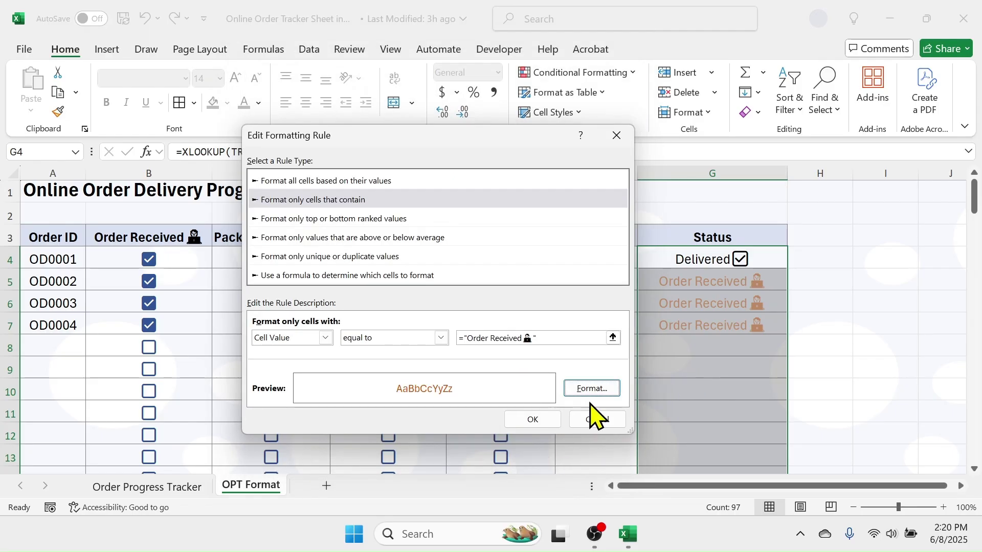
click(535, 419)
click(706, 379)
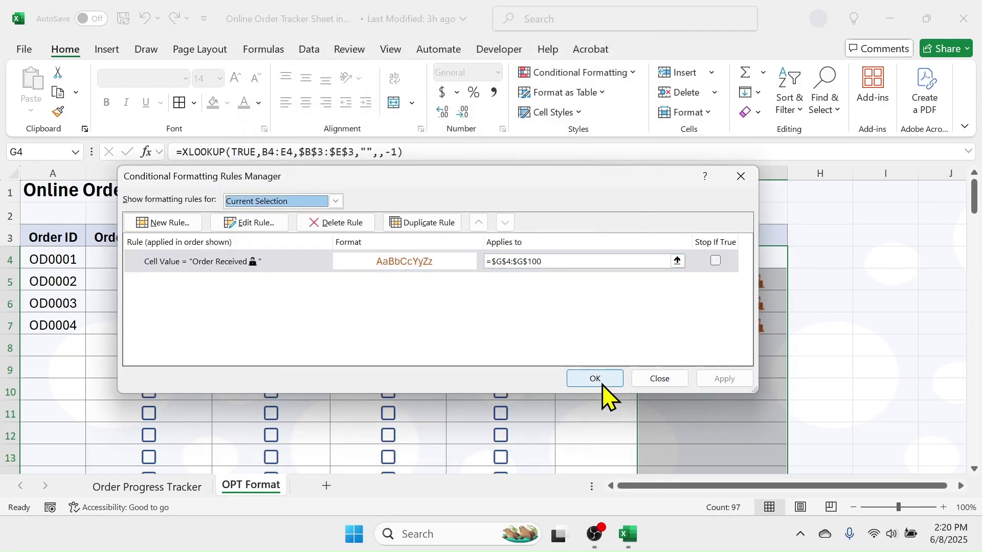
click(598, 380)
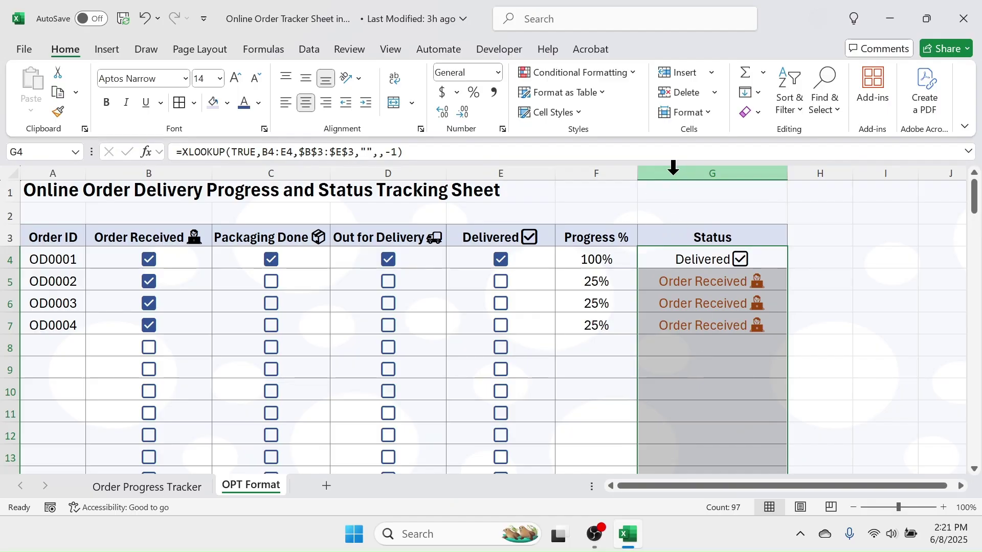
Duplicate the Order Received rule in the Conditional Formatting Rules Manager.
click(632, 76)
click(567, 300)
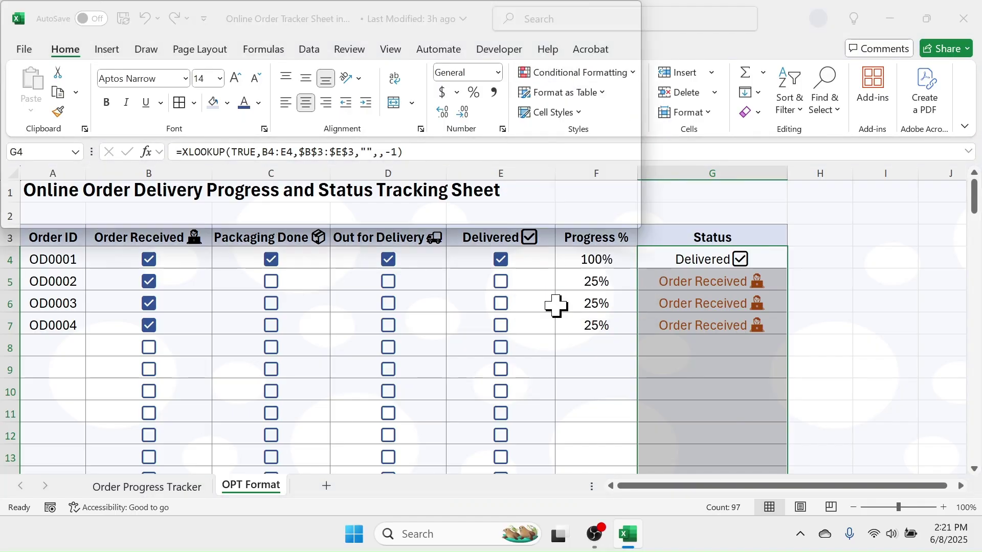
click(220, 266)
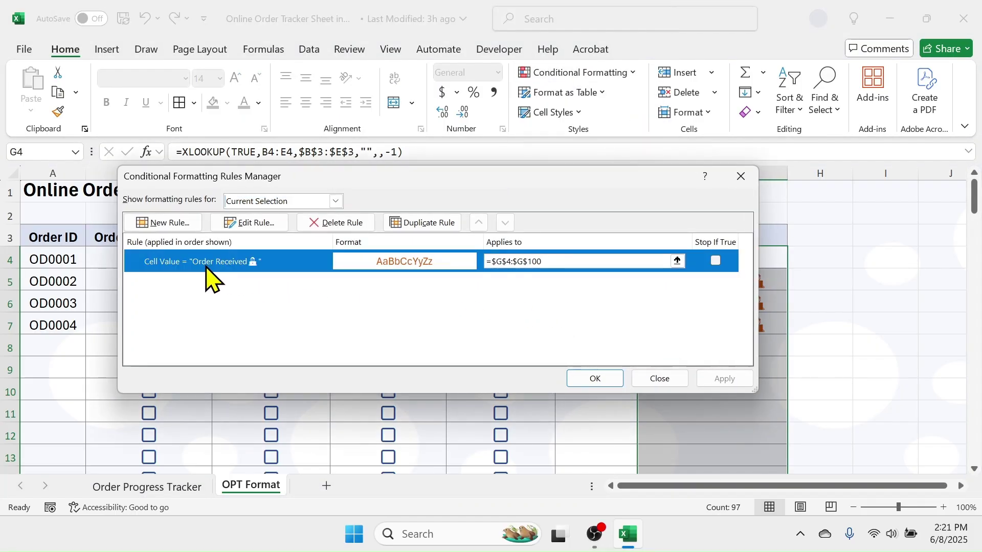
click(416, 223)
Change the duplicated rule's comparison value to "Packaging Done" followed by the package emoji.
click(249, 223)
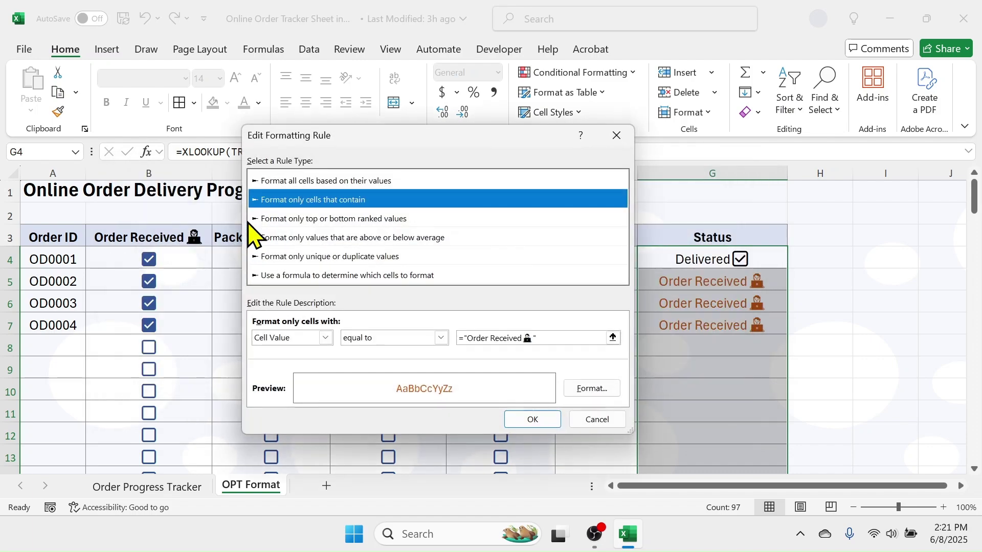
click(530, 338)
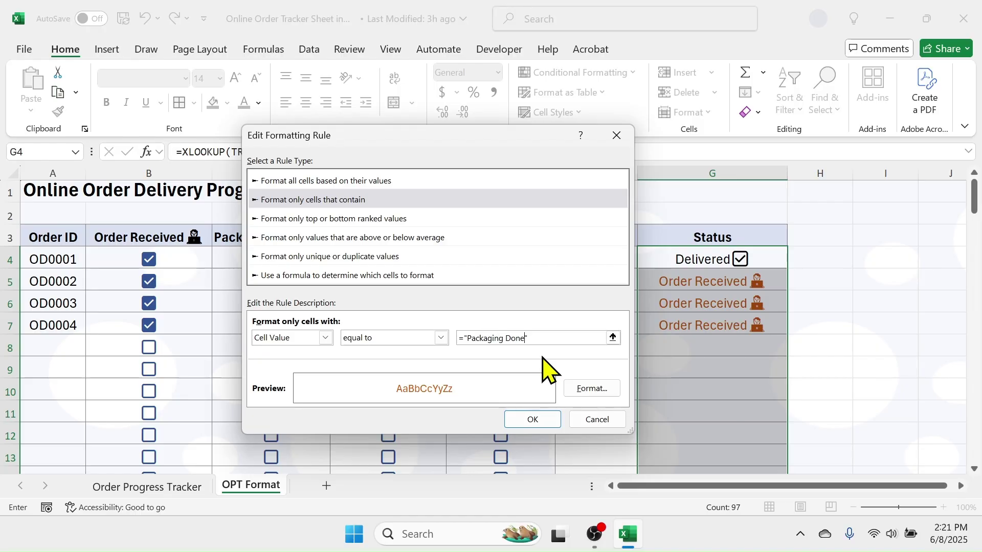
key(super+period)
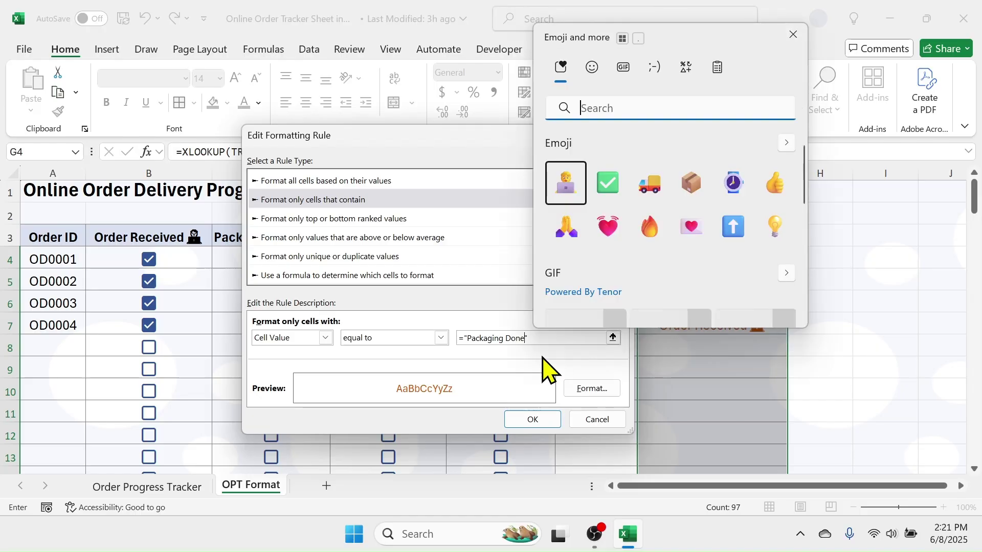
click(702, 194)
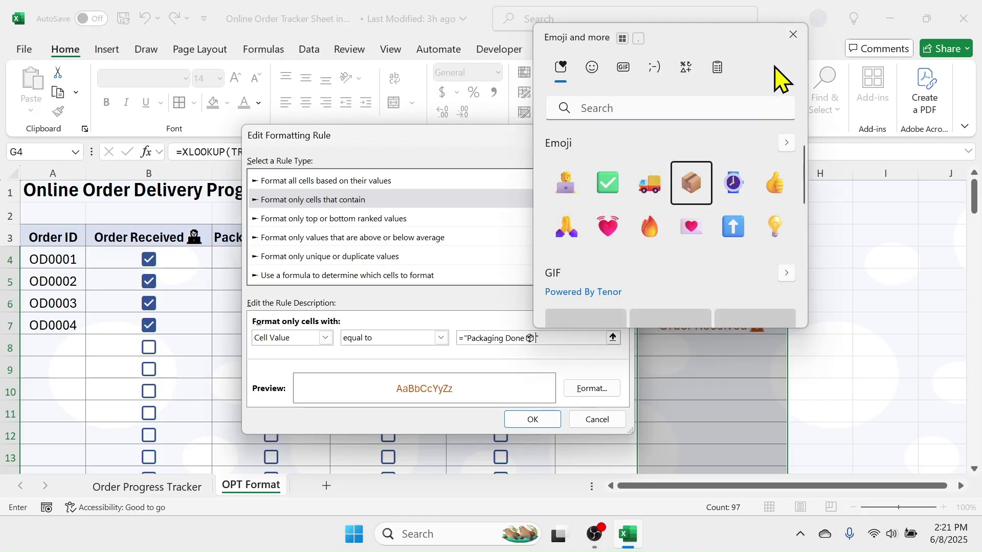
click(793, 35)
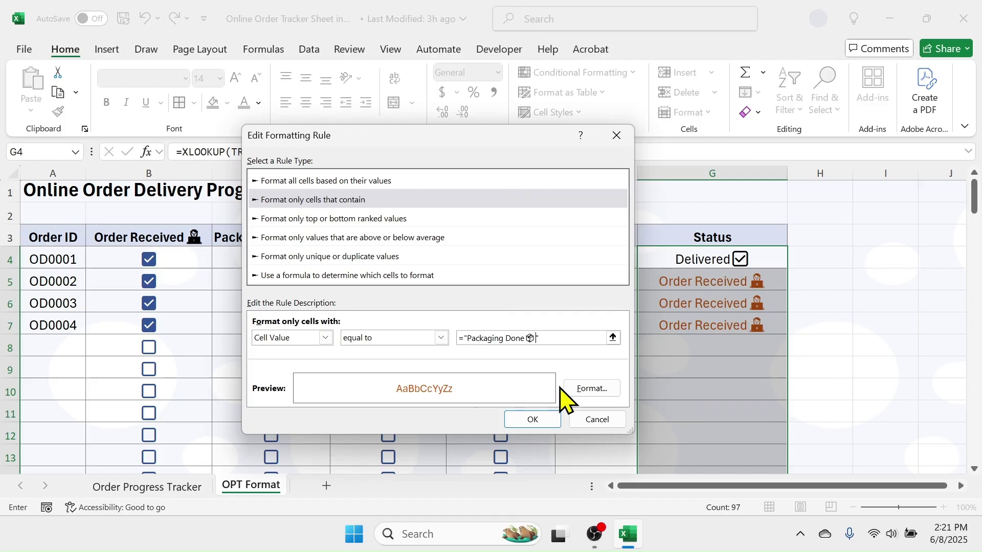
Give the Packaging Done rule a dark blue font colour and confirm the edited rule.
click(592, 390)
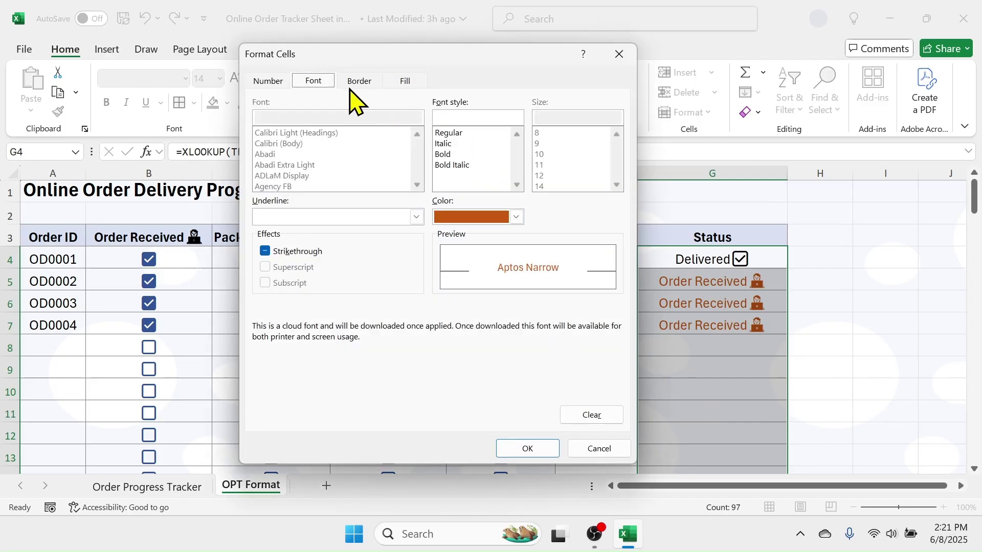
click(516, 218)
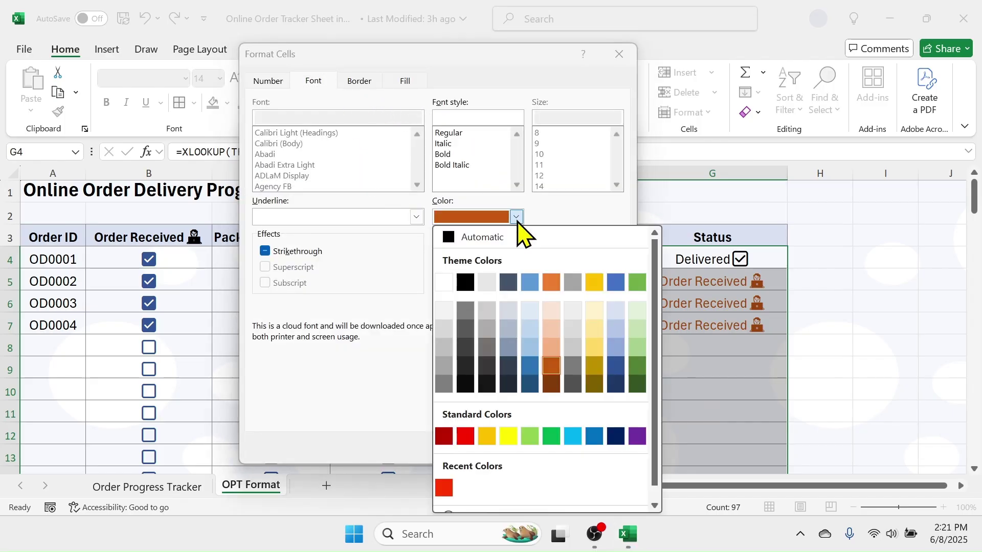
click(621, 377)
click(527, 450)
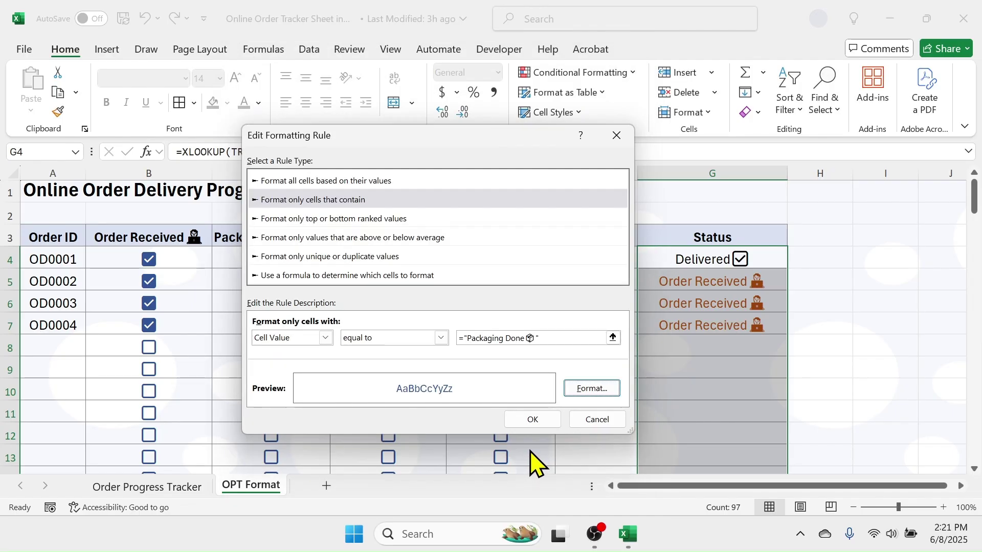
click(538, 418)
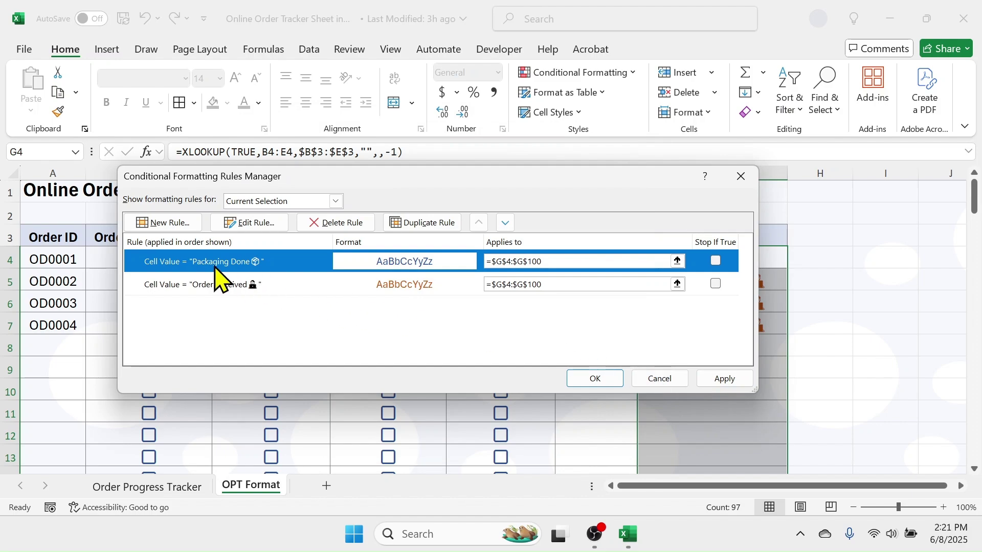
Duplicate the Packaging Done rule and set the copy's value to "Out for Delivery" followed by the delivery truck emoji.
click(423, 224)
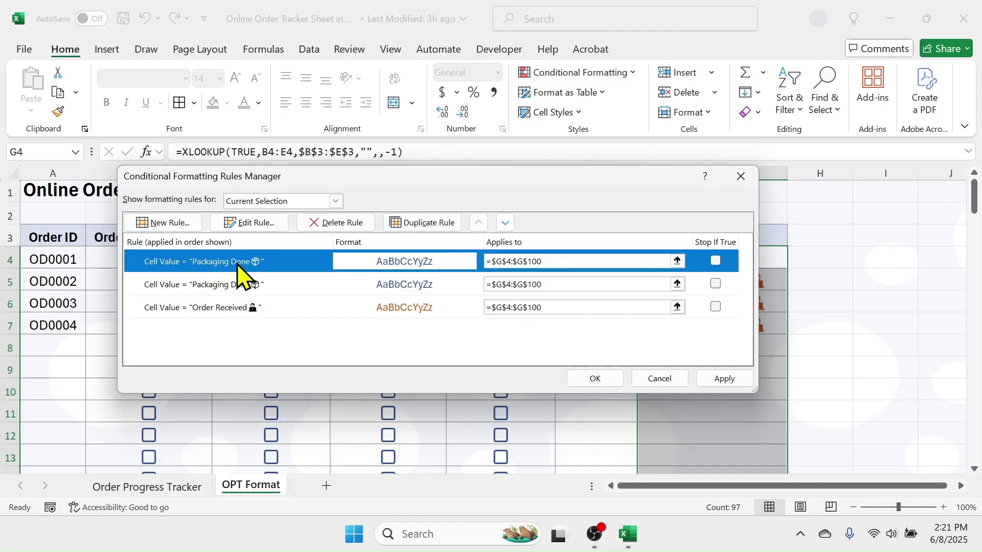
click(247, 223)
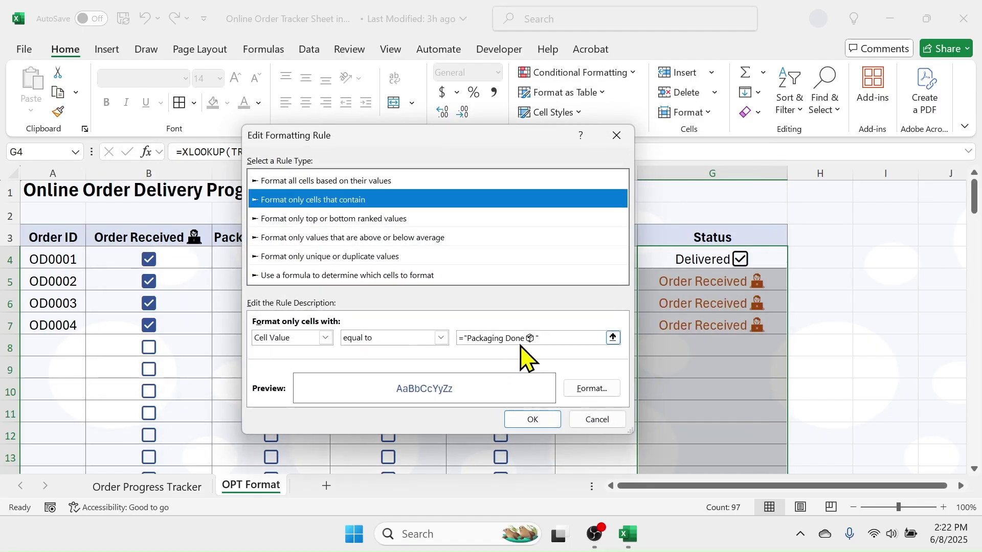
click(533, 338)
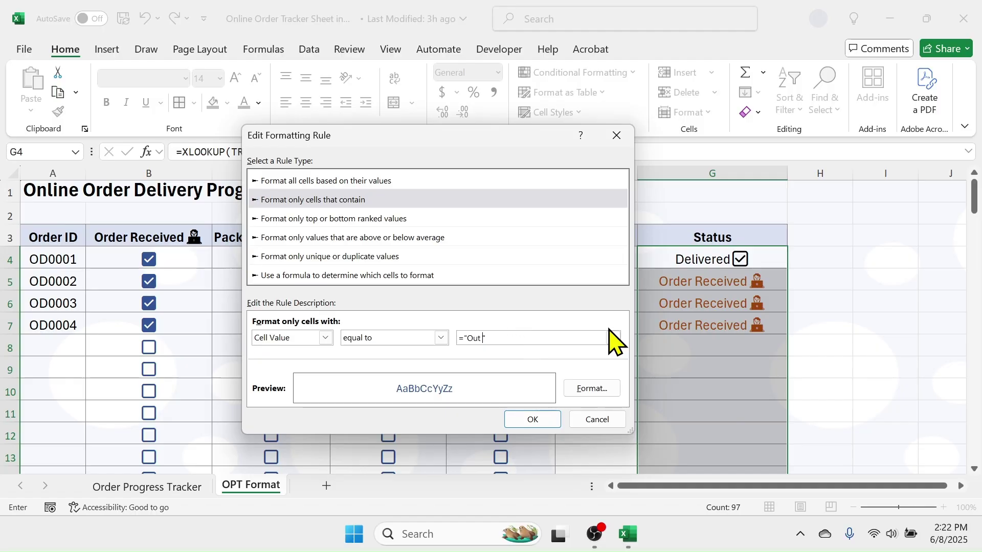
text(Out for Delivery)
key(super+period)
click(696, 182)
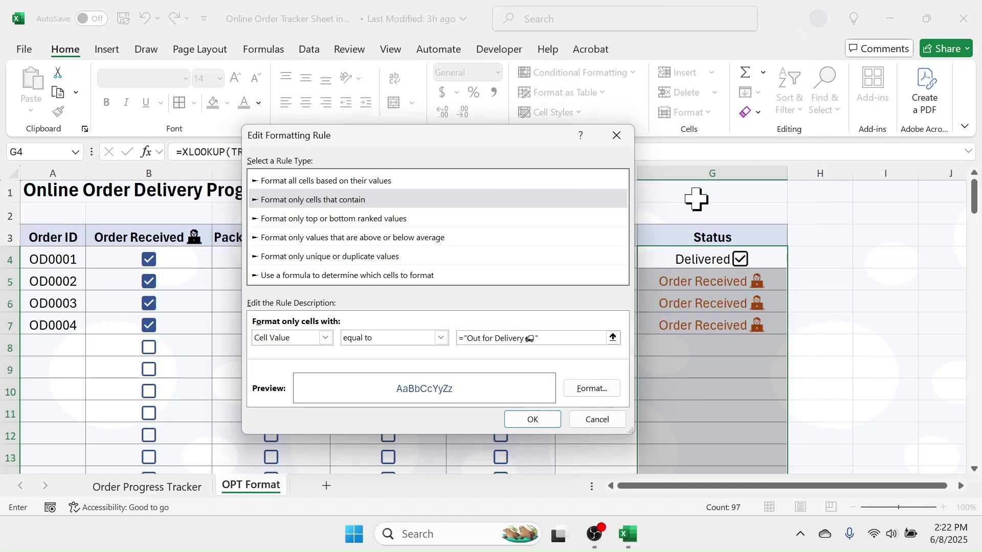
Give the Out for Delivery rule a dark green font colour and confirm the edited rule.
click(592, 388)
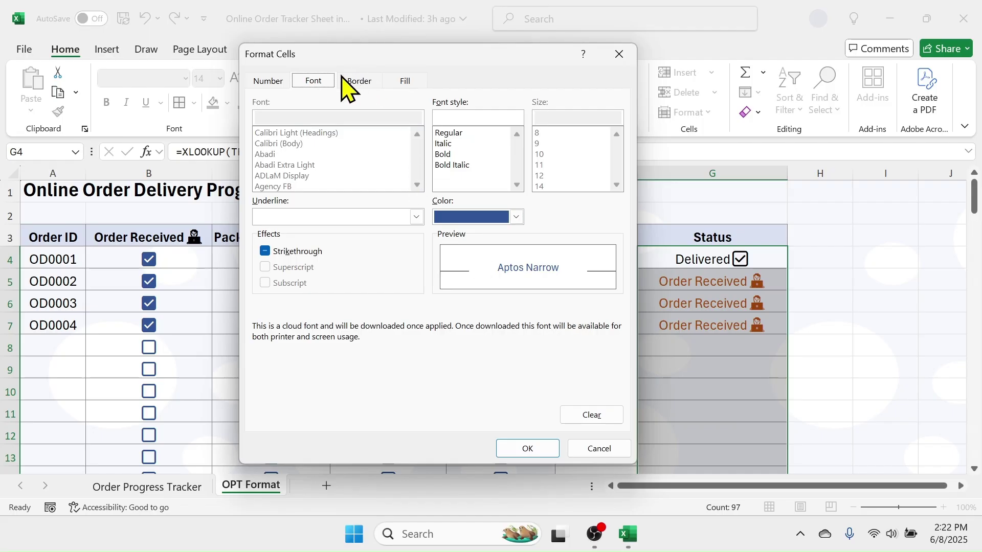
click(517, 217)
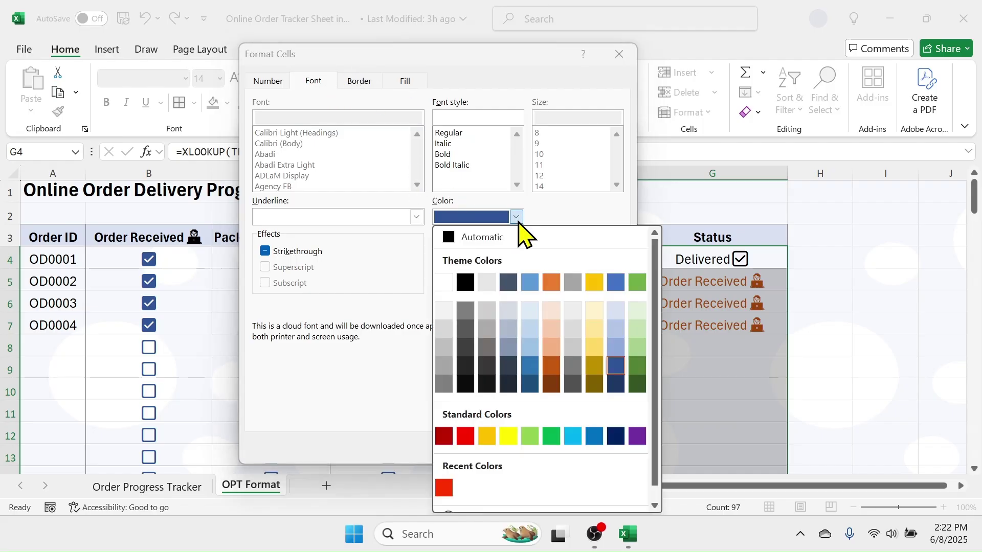
click(637, 367)
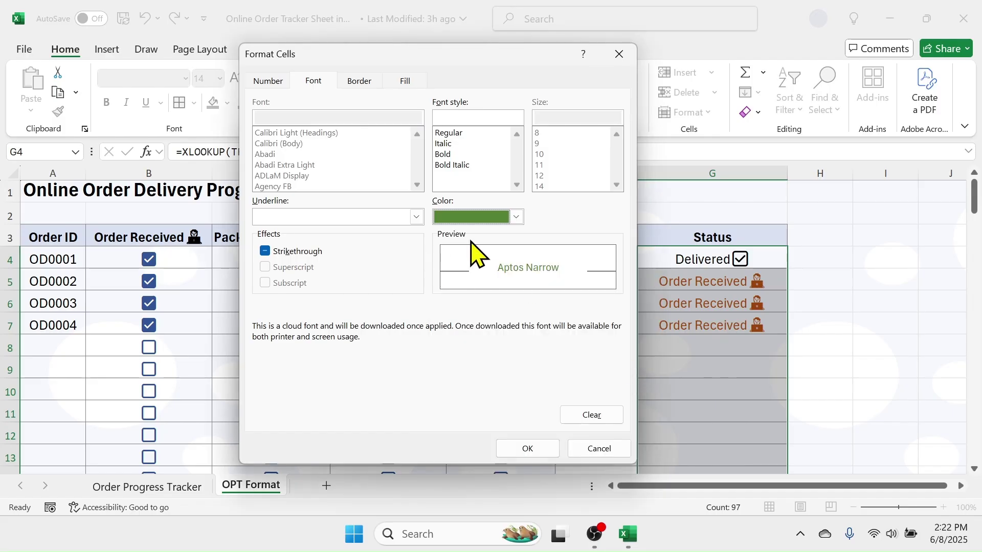
click(528, 449)
click(532, 420)
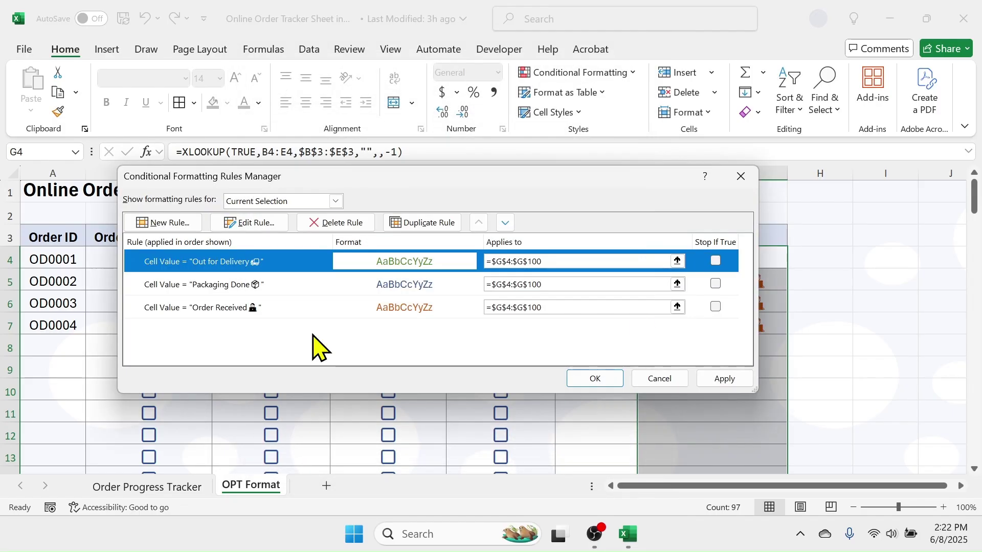
Duplicate the Out for Delivery rule and set the copy's value to "Delivered" followed by the check mark emoji.
click(423, 225)
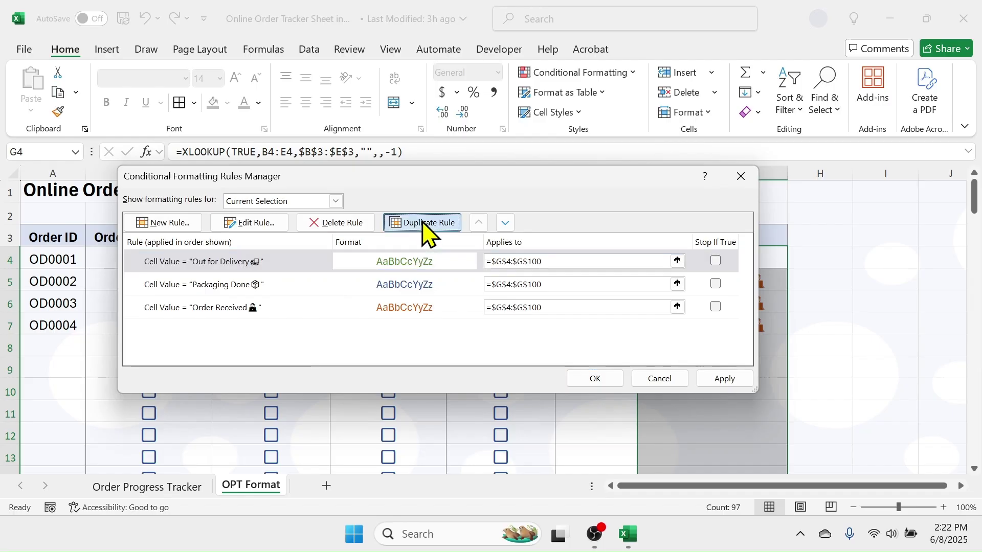
click(252, 225)
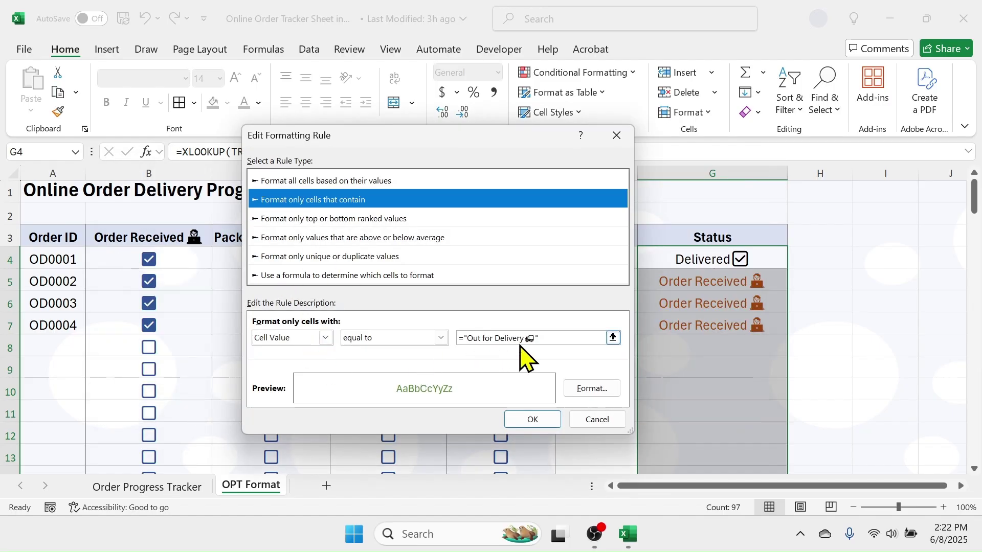
click(534, 338)
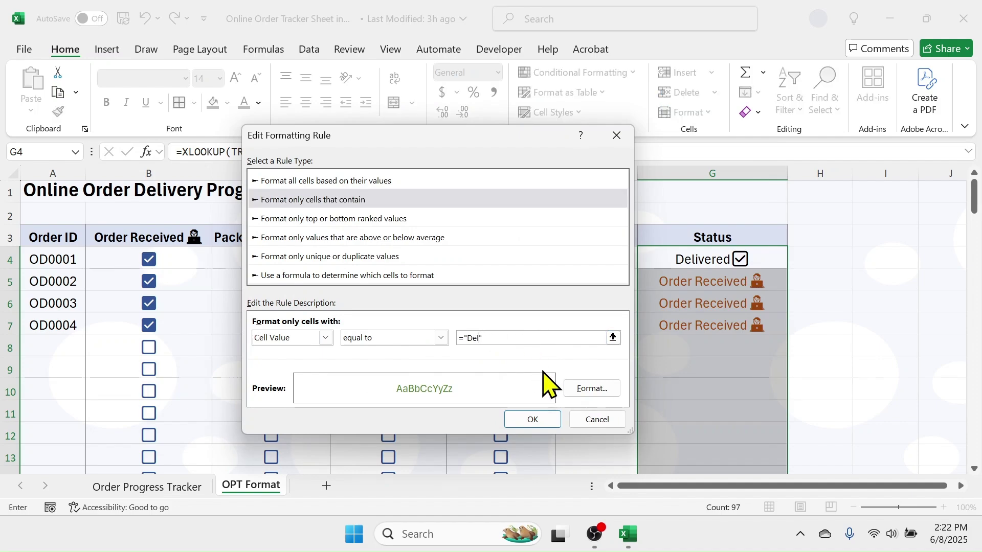
key(super+period)
key(Return)
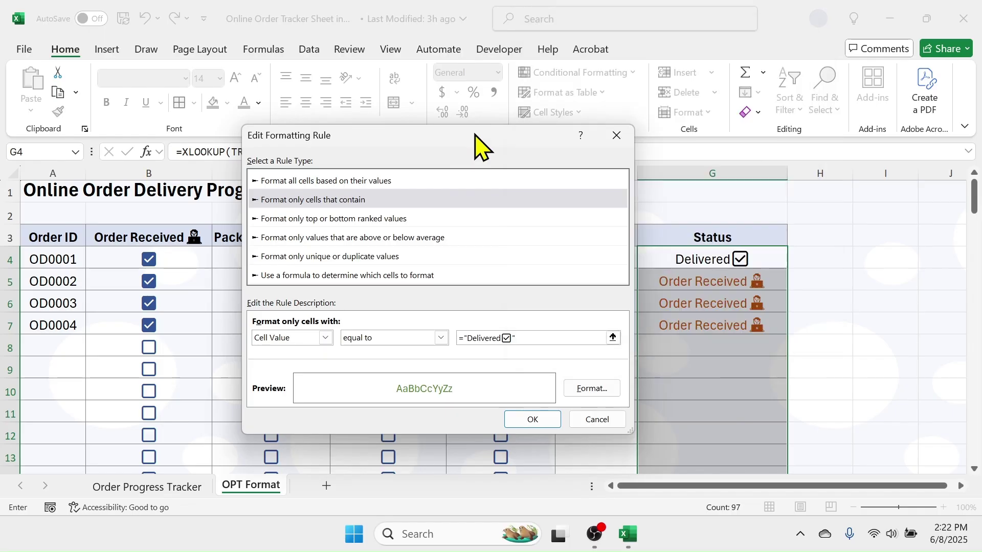
Give the Delivered rule a purple font colour, then apply the status rules and close the rules manager.
click(593, 391)
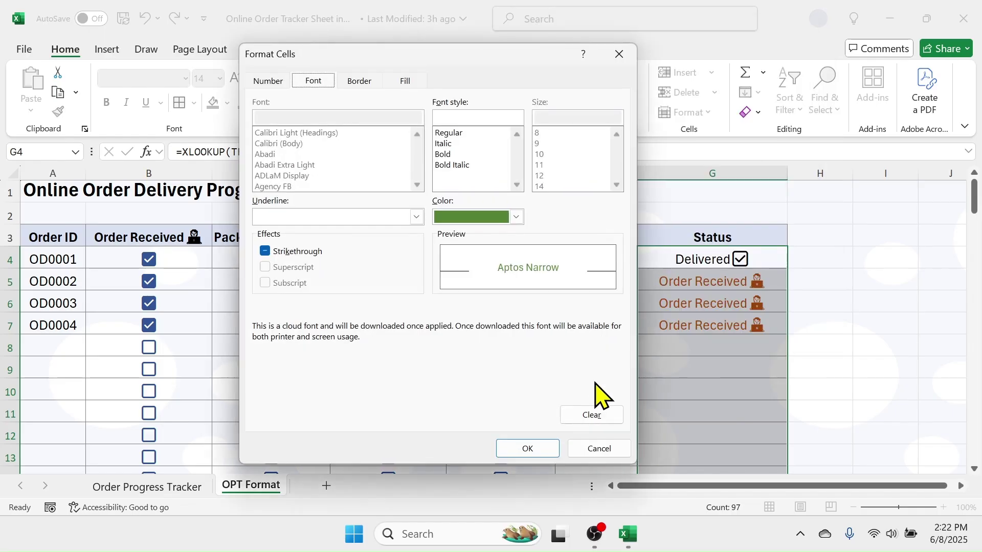
click(517, 217)
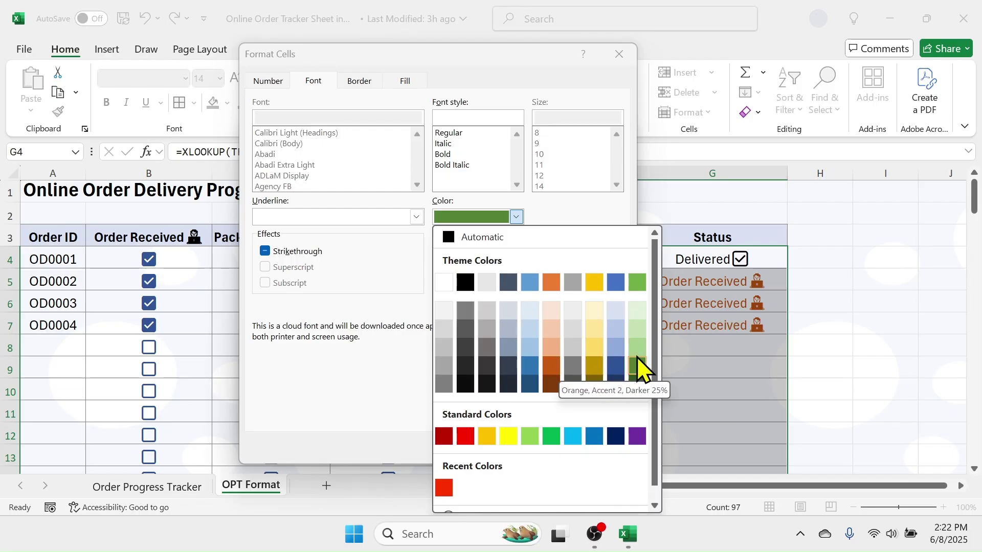
click(637, 435)
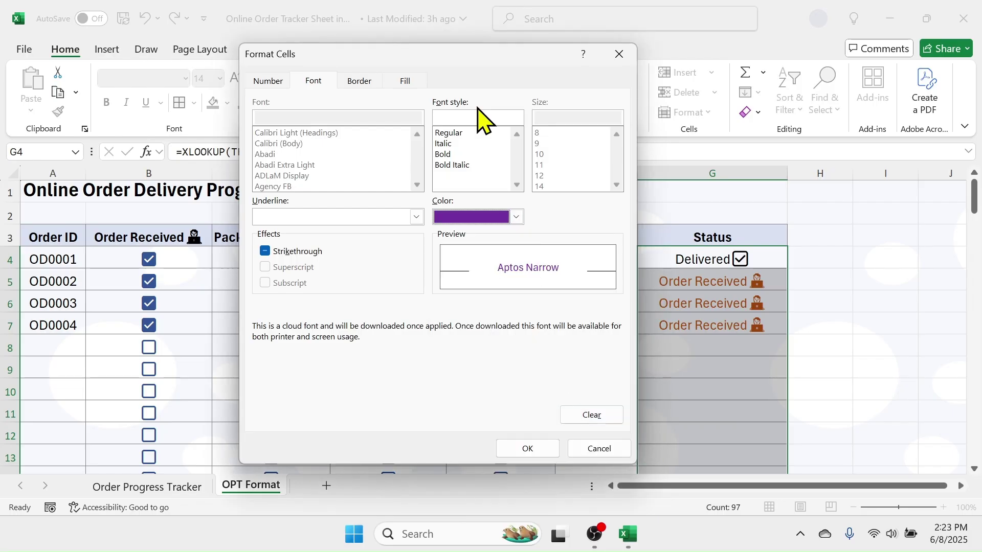
click(530, 449)
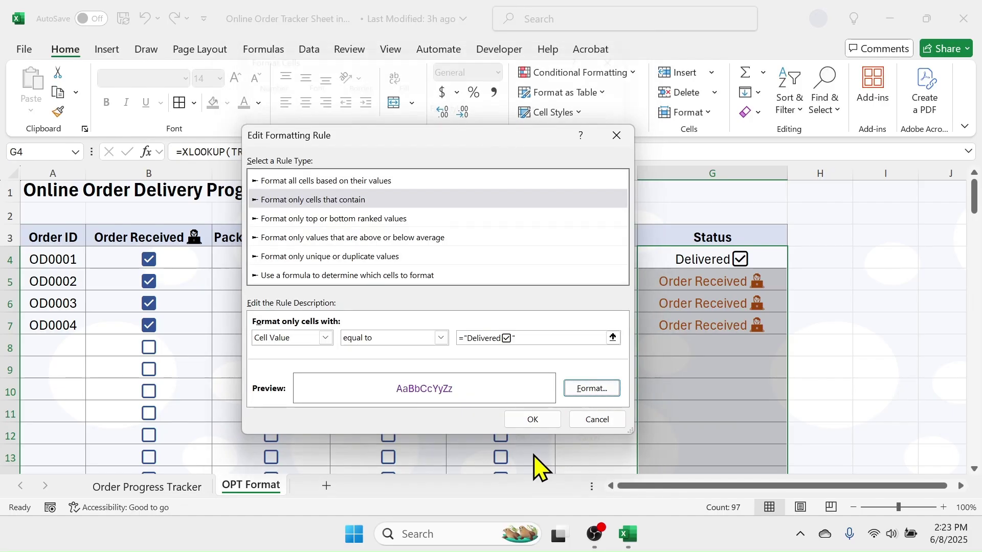
click(532, 420)
click(729, 381)
click(593, 379)
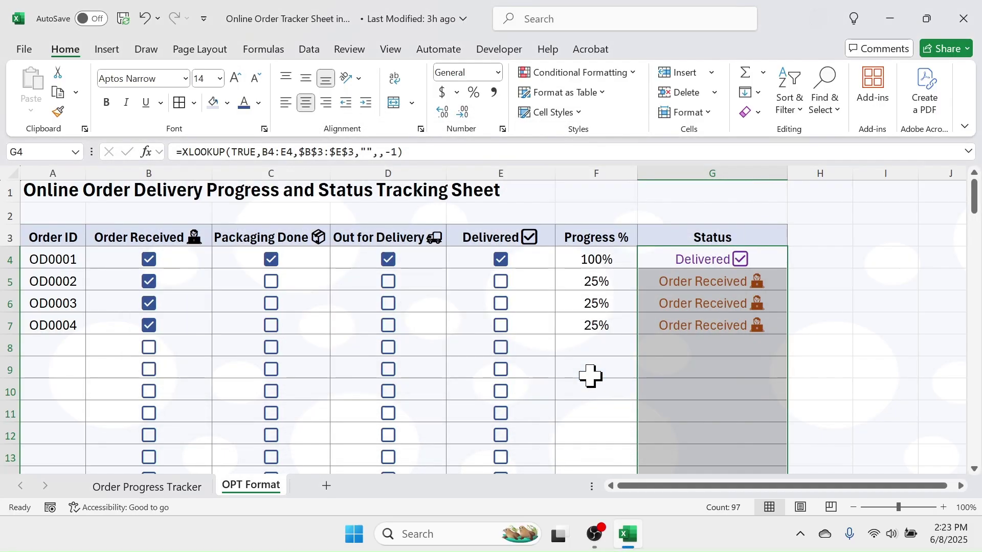
Tick Packaging Done, Out for Delivery and Delivered for order OD0002 to test the status colours.
click(712, 363)
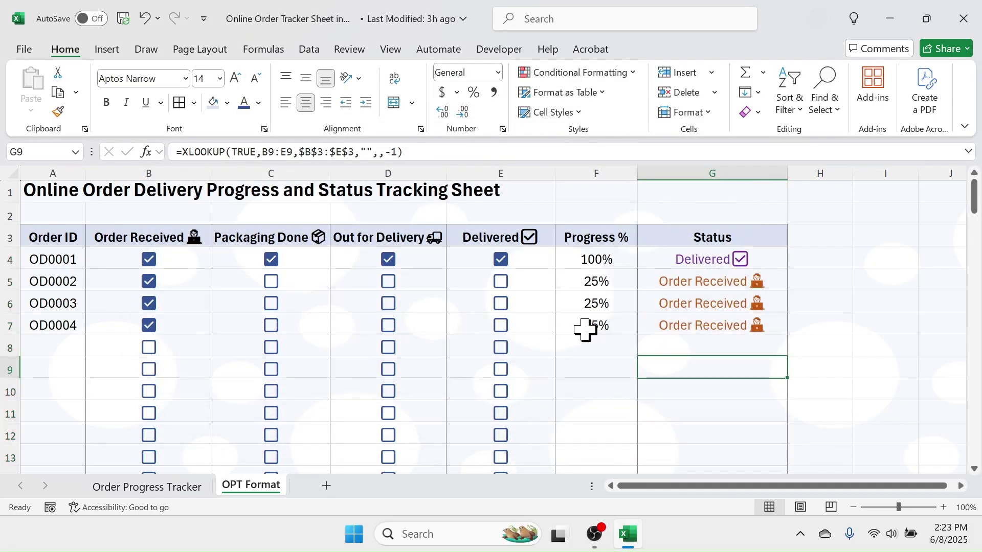
click(272, 282)
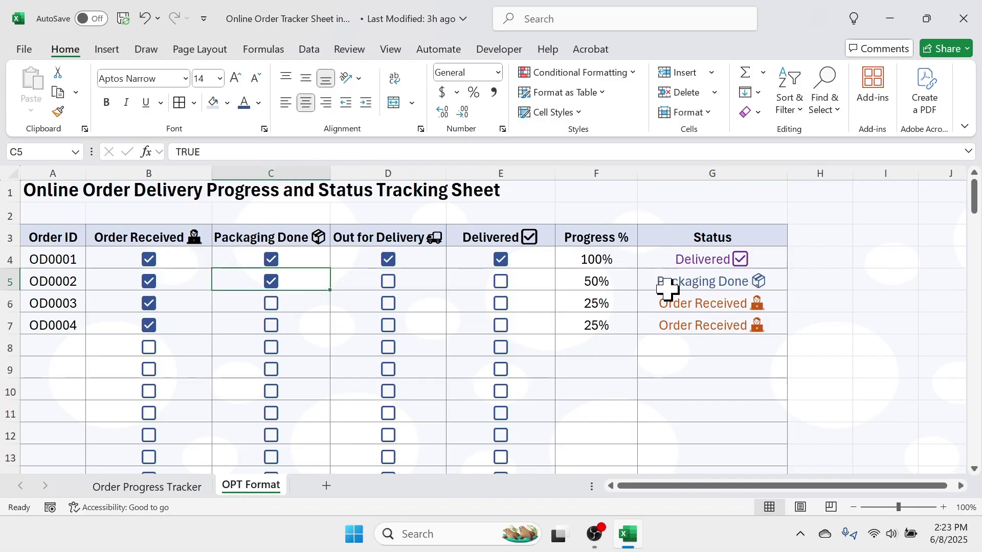
click(388, 286)
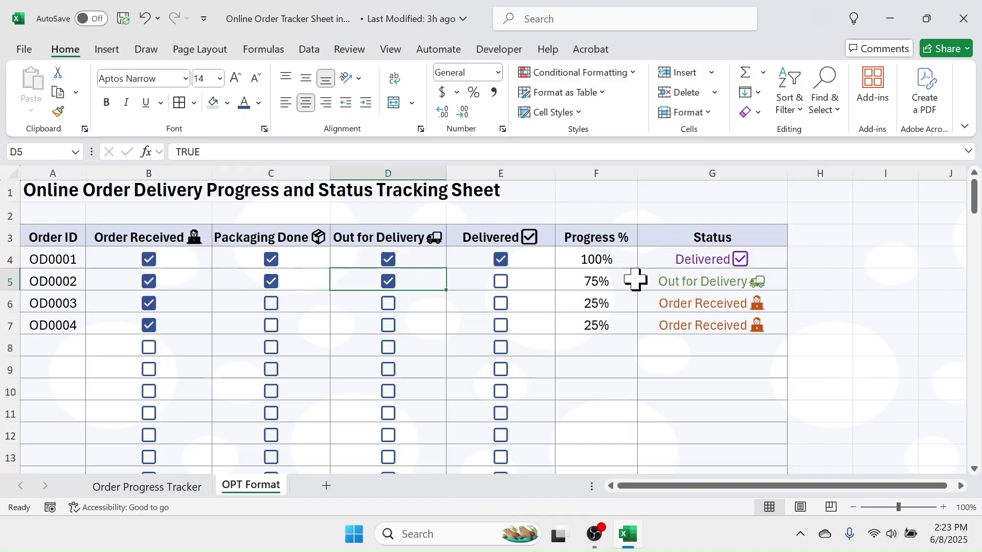
click(501, 283)
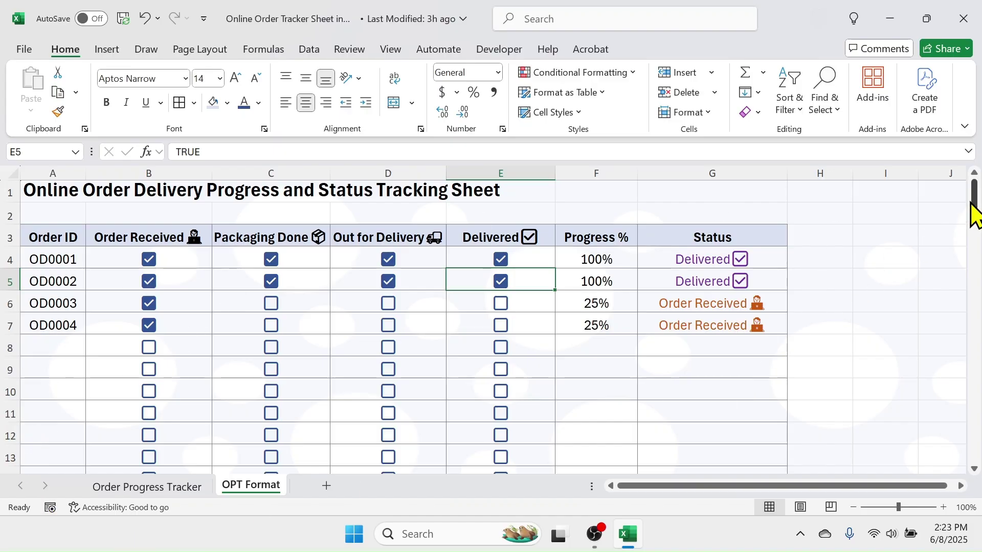
Freeze the panes at cell A4 so the title and header rows stay in view while scrolling.
mouse_move(975, 205)
mouse_down()
mouse_move(975, 219)
mouse_move(978, 174)
mouse_move(975, 221)
mouse_up()
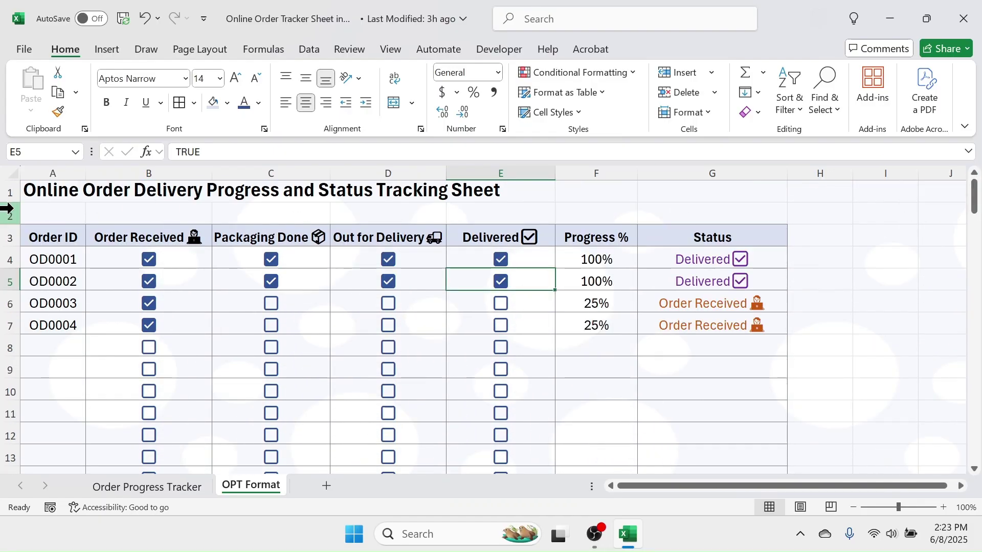
click(55, 262)
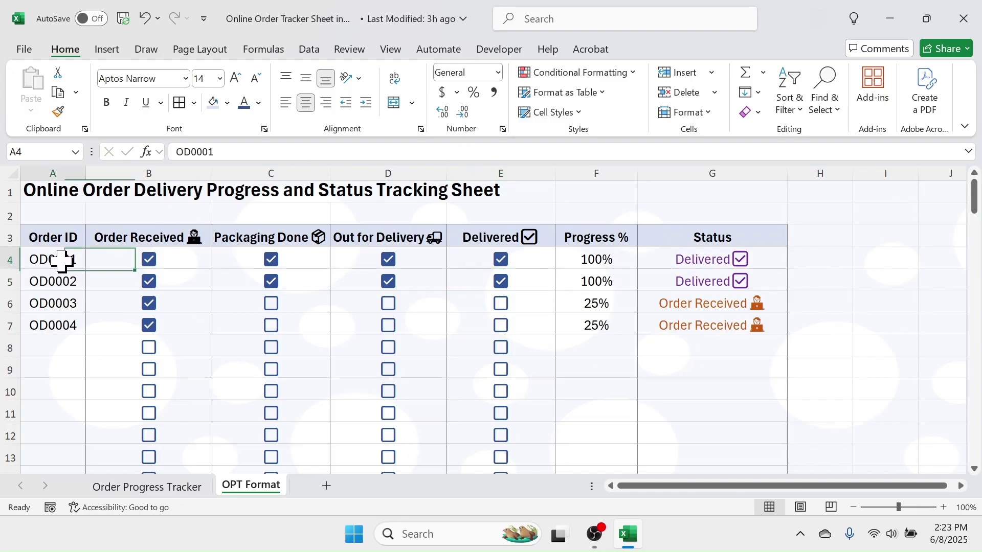
click(392, 50)
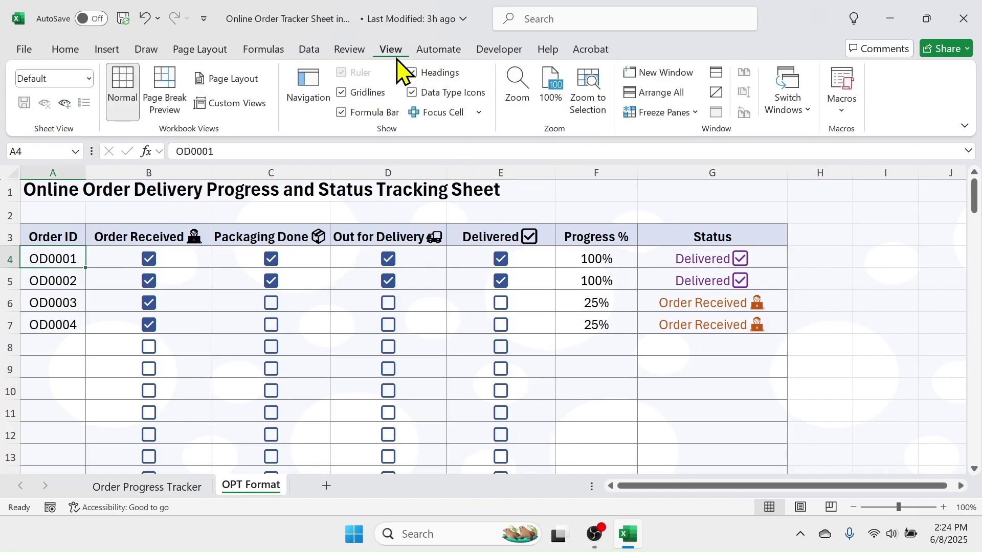
click(694, 114)
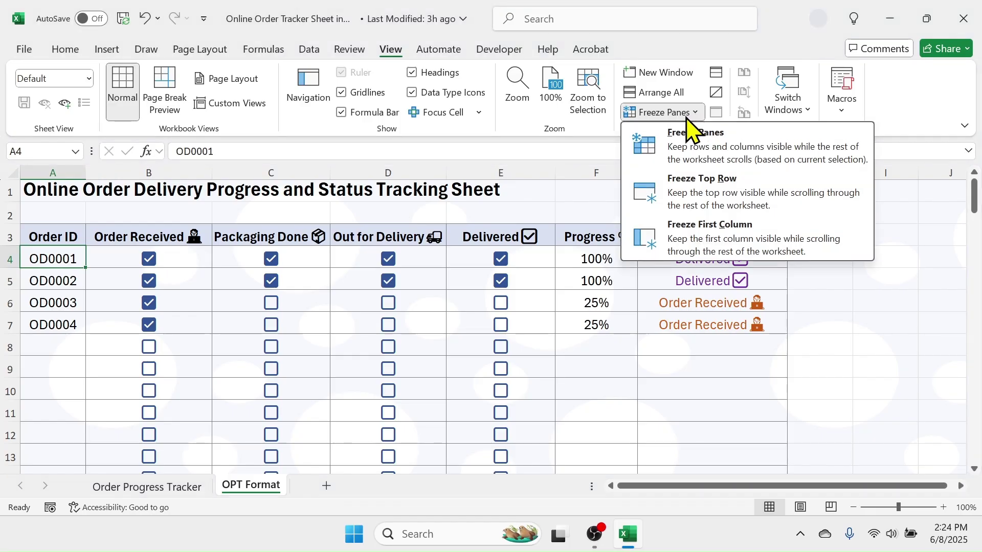
click(700, 154)
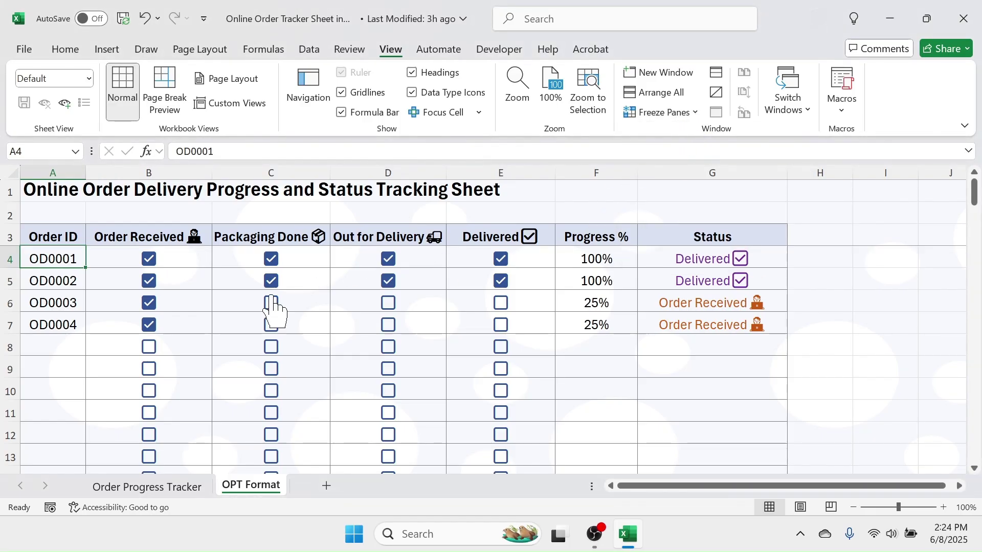
Test ticking Out for Delivery before Packaging Done for OD0003, compare with OD0004 on the Order Progress Tracker sheet, and untick OD0003 again.
mouse_move(974, 200)
mouse_down()
mouse_move(959, 273)
mouse_move(975, 463)
mouse_move(974, 194)
mouse_up()
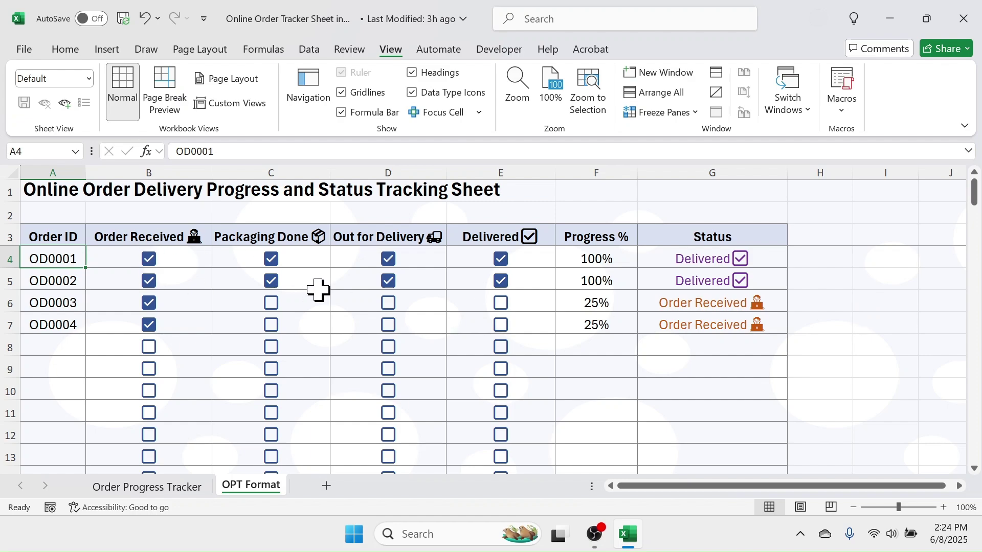
click(389, 303)
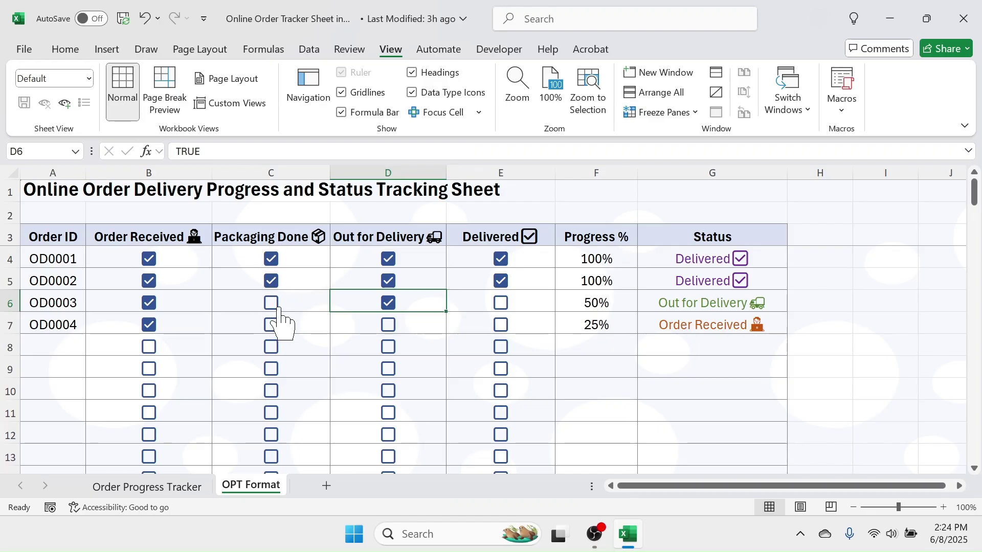
click(153, 490)
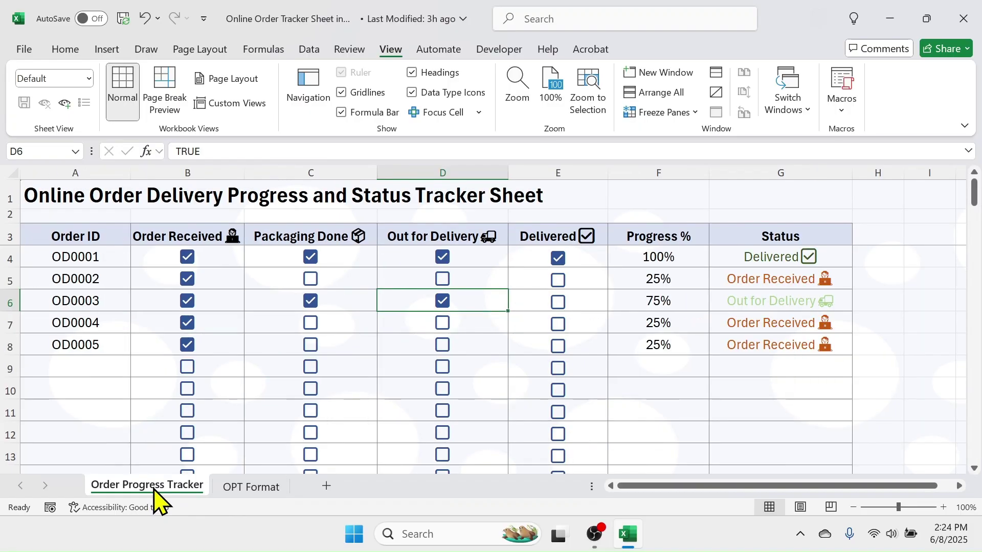
click(444, 323)
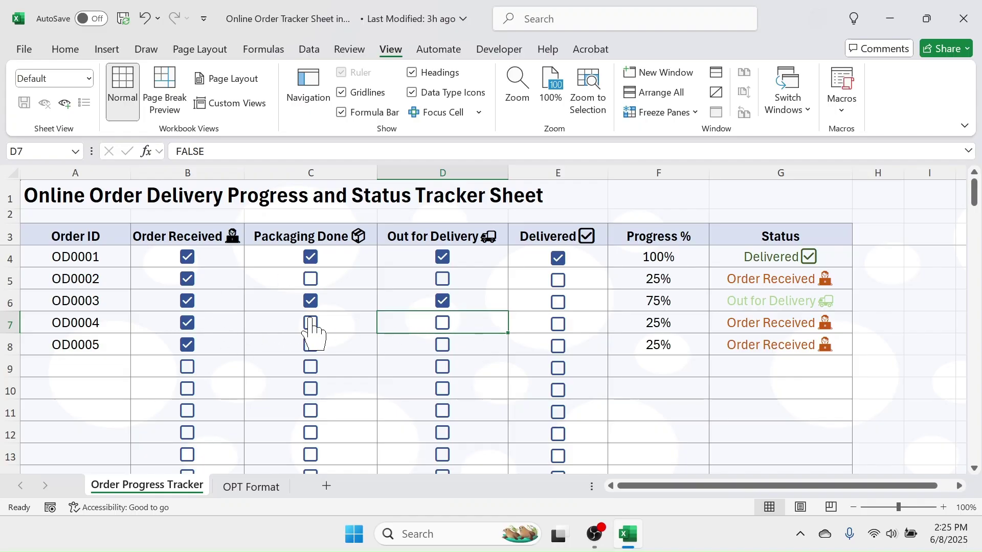
click(243, 489)
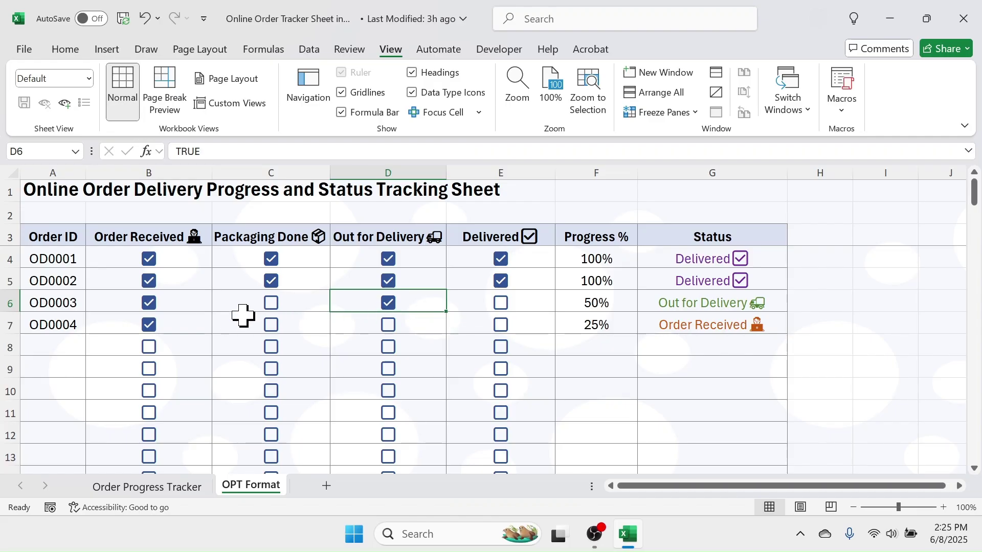
click(388, 302)
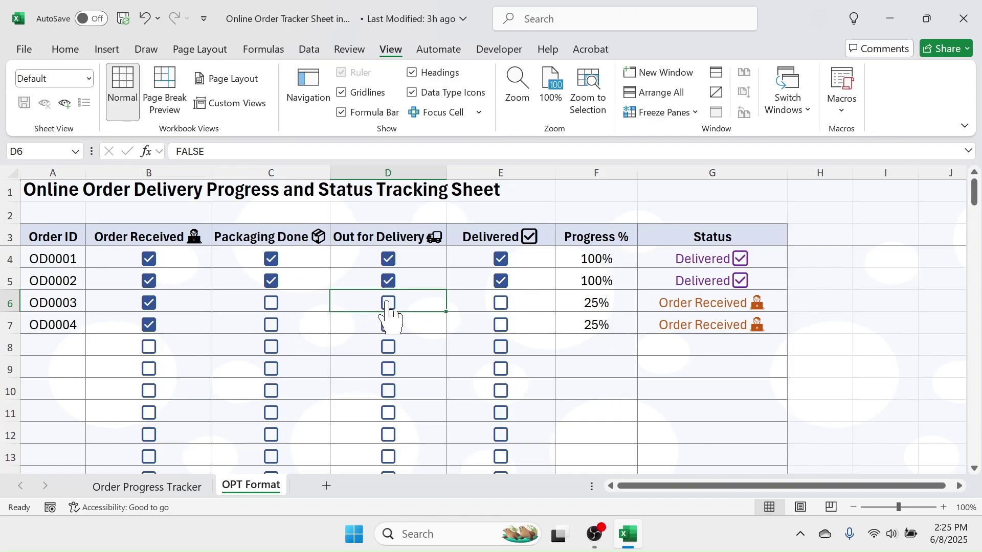
Apply custom data validation with the formula =B4=TRUE to the Packaging Done, Out for Delivery and Delivered checkbox cells, starting at C4.
drag(242, 257, 505, 429)
scroll(463, 340, up, 6)
scroll(463, 340, up, 20)
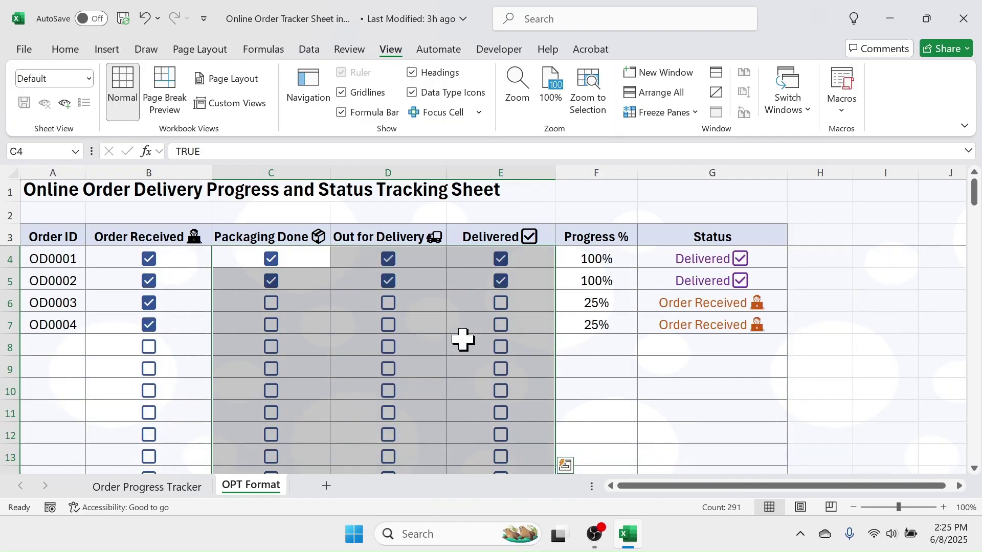
click(308, 50)
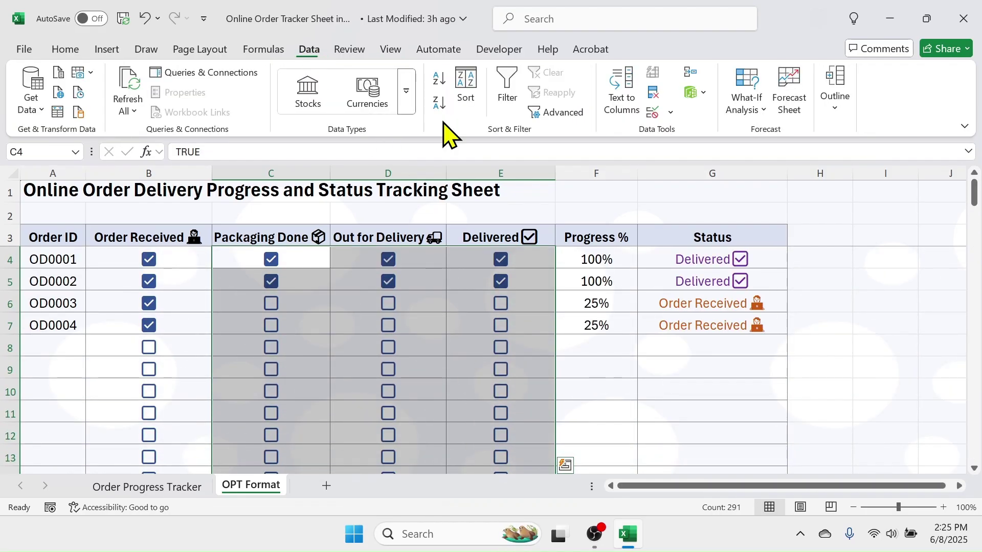
click(670, 113)
click(708, 134)
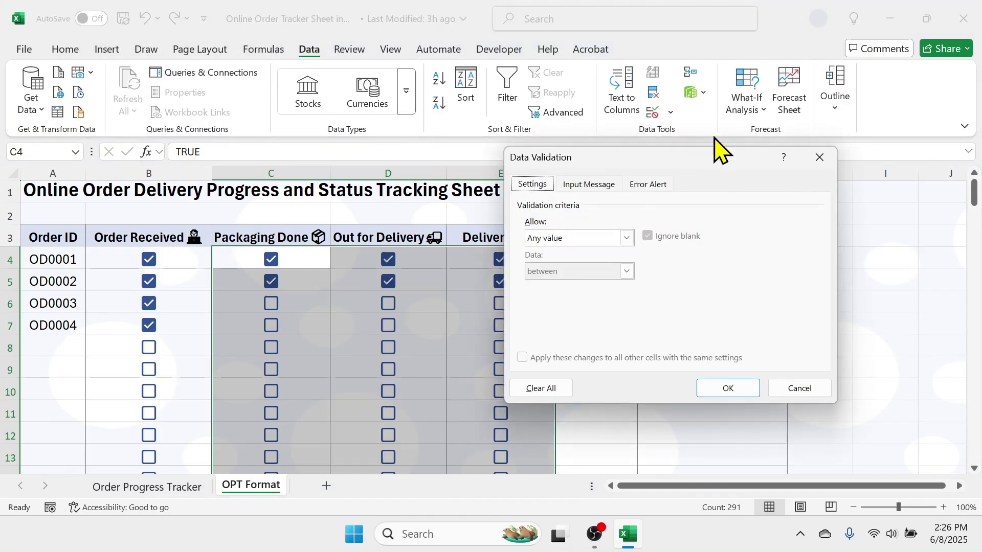
click(627, 238)
click(540, 328)
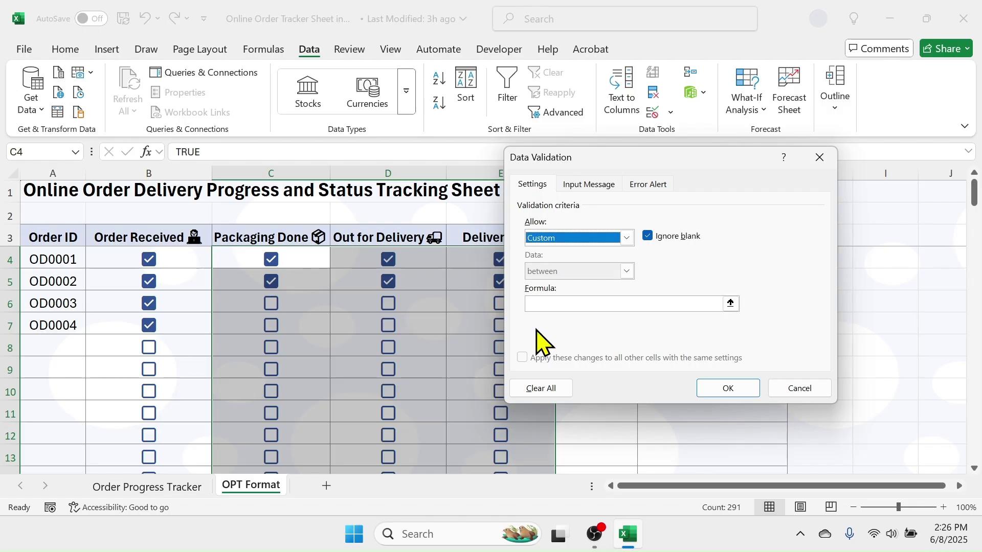
click(551, 303)
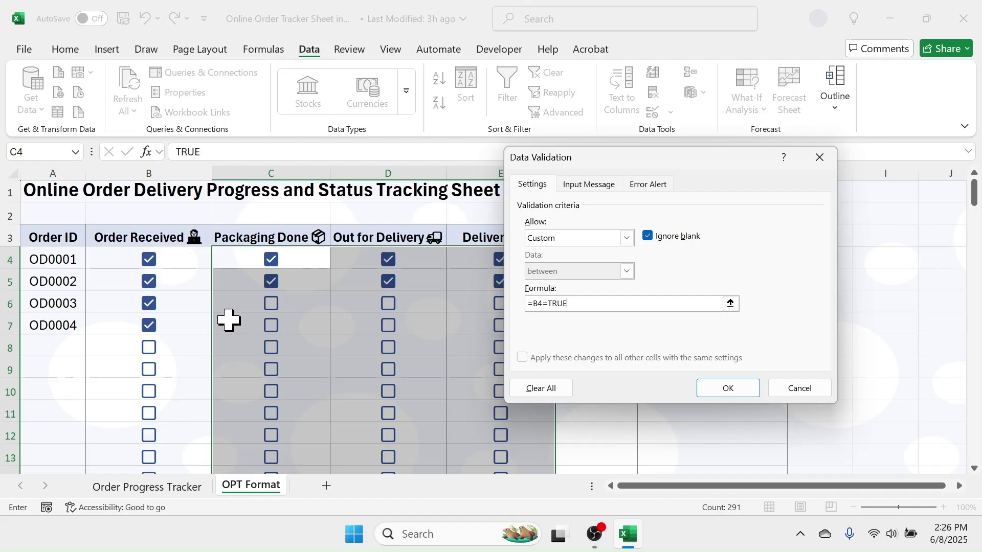
click(735, 388)
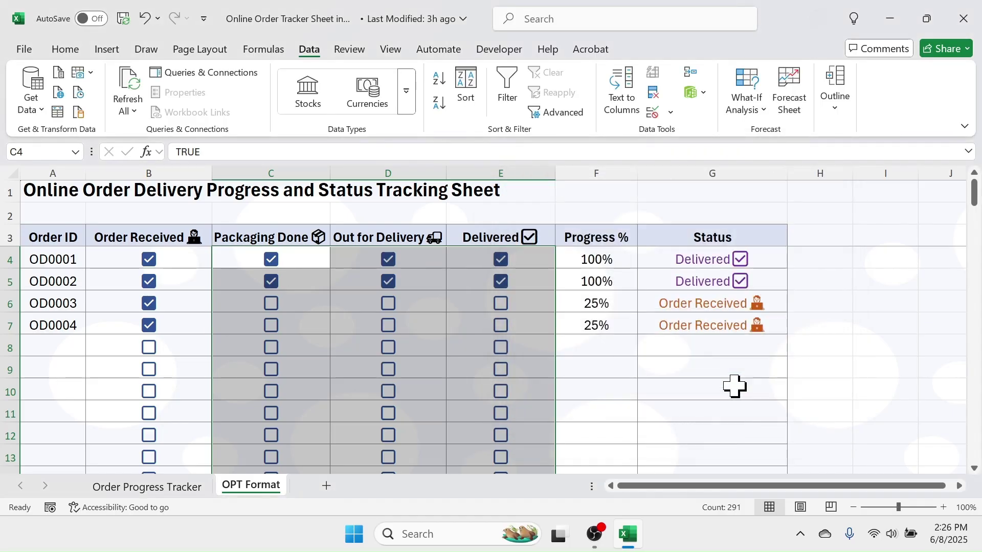
click(620, 369)
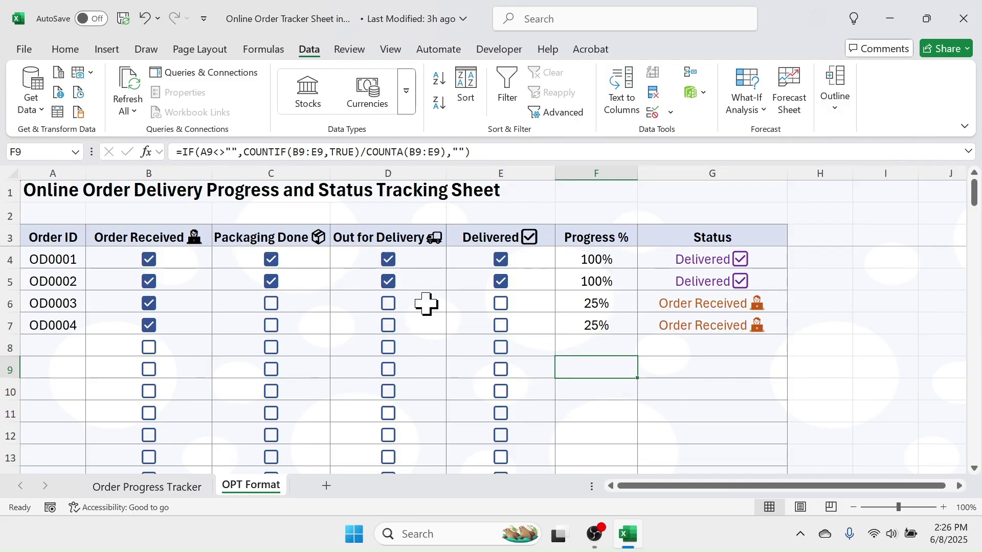
Test the validation on order OD0003 by trying Out for Delivery and Delivered out of sequence, keeping only Packaging Done ticked.
click(392, 308)
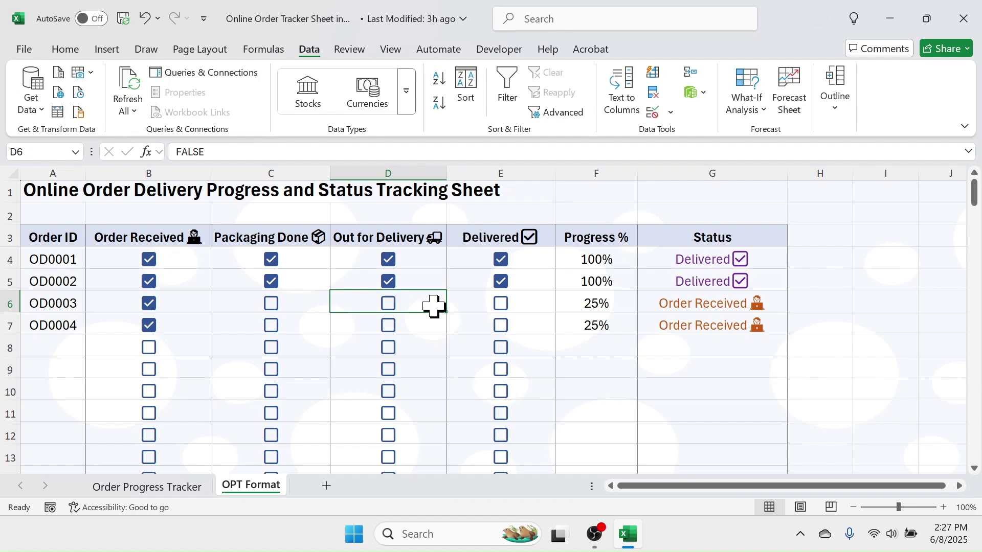
click(274, 303)
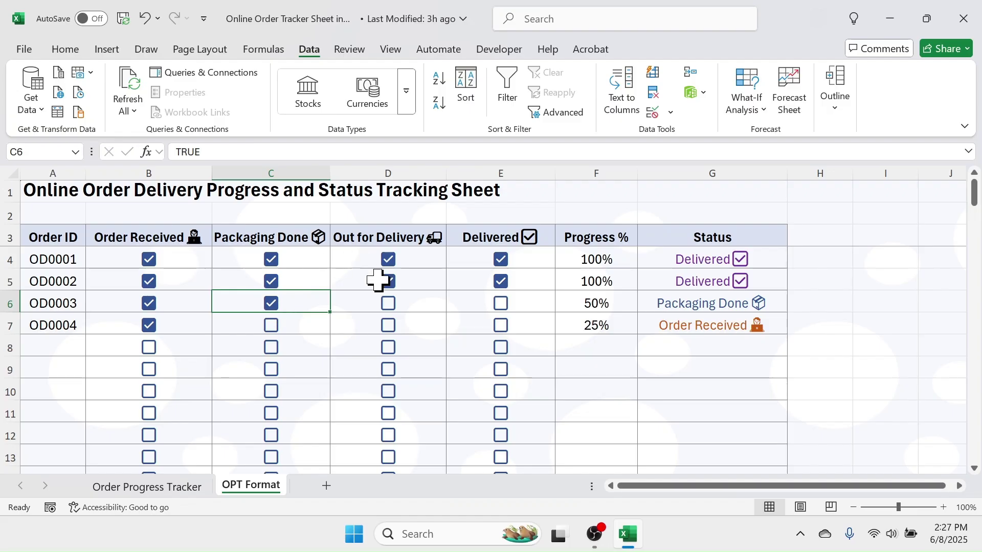
click(389, 305)
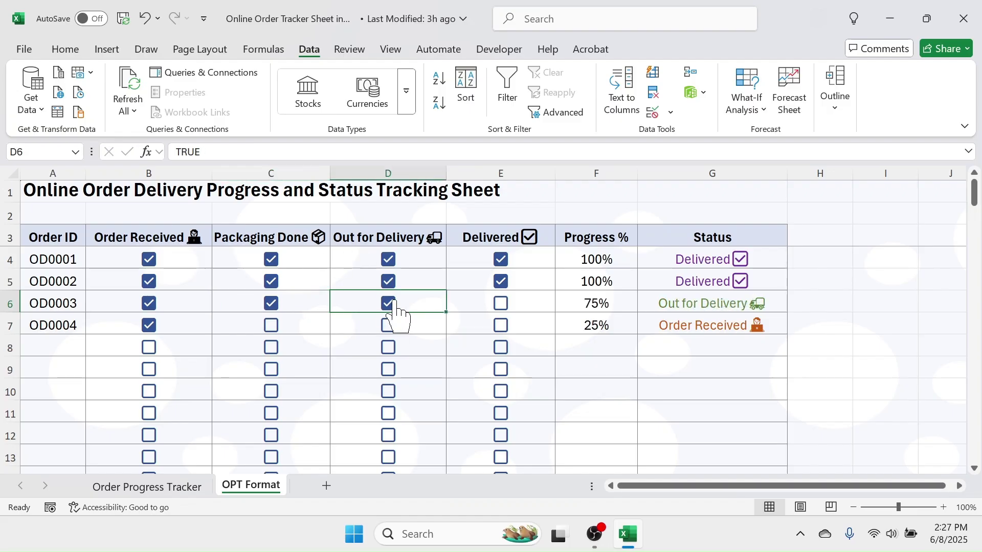
click(388, 306)
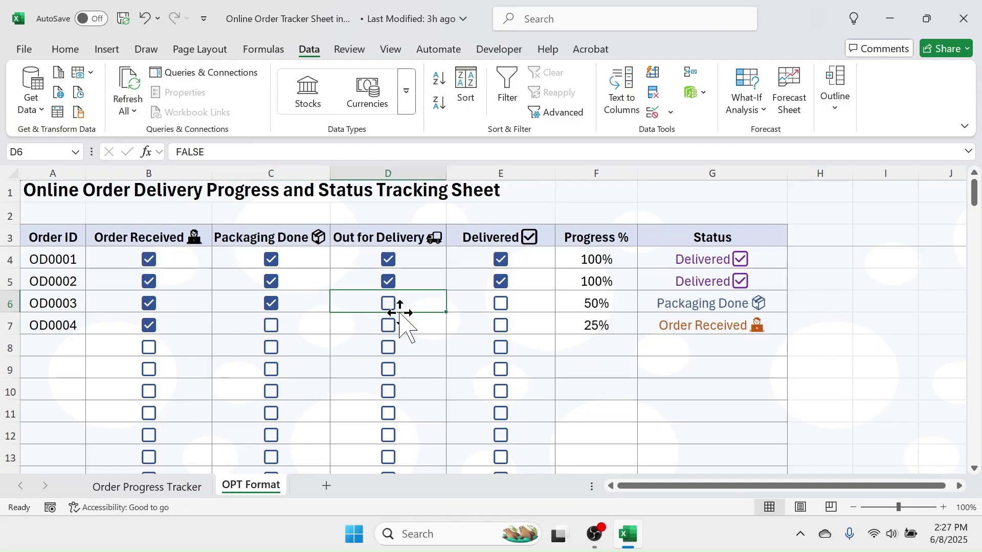
click(502, 305)
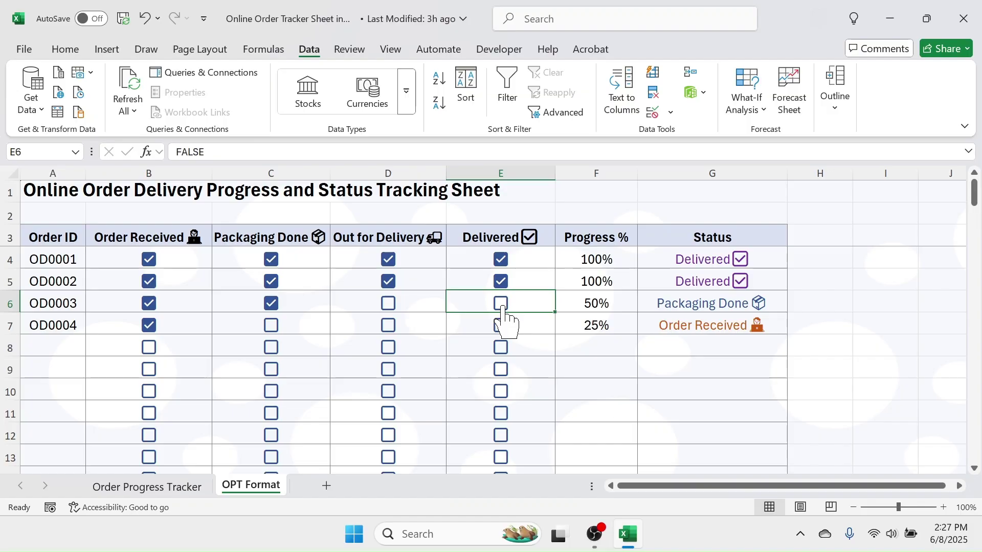
Tick Out for Delivery and Delivered in sequence for order OD0003.
click(389, 303)
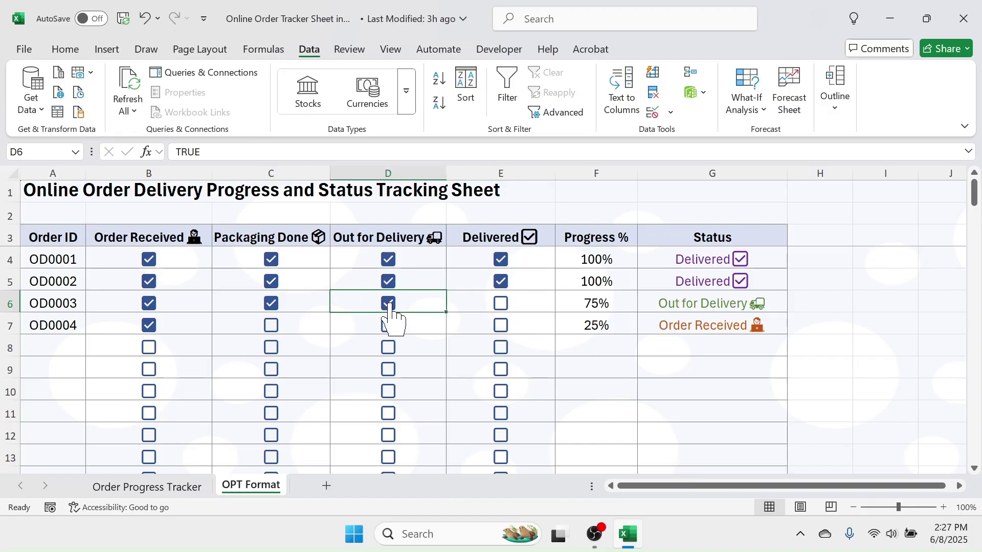
click(501, 304)
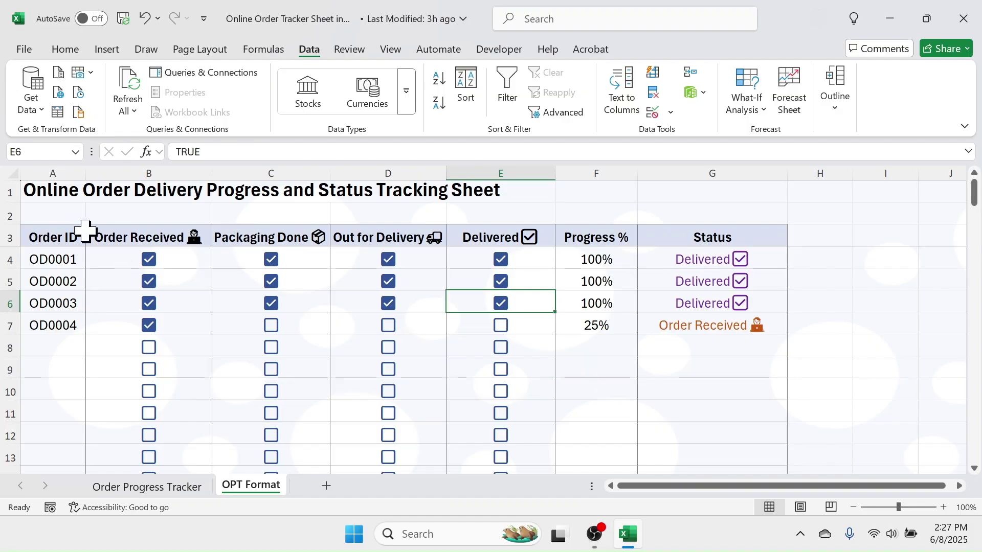
mouse_move(974, 202)
mouse_down()
mouse_move(974, 406)
mouse_move(974, 189)
mouse_up()
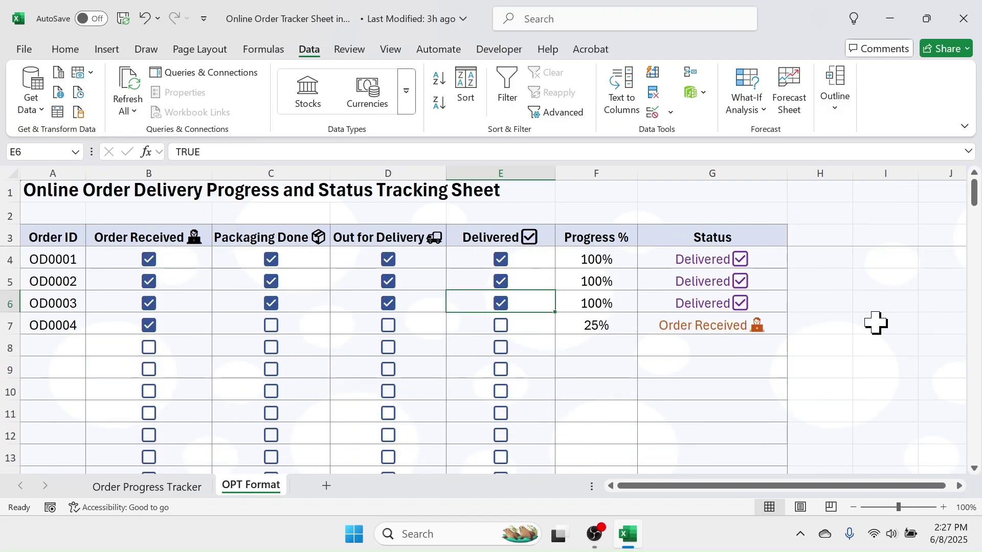